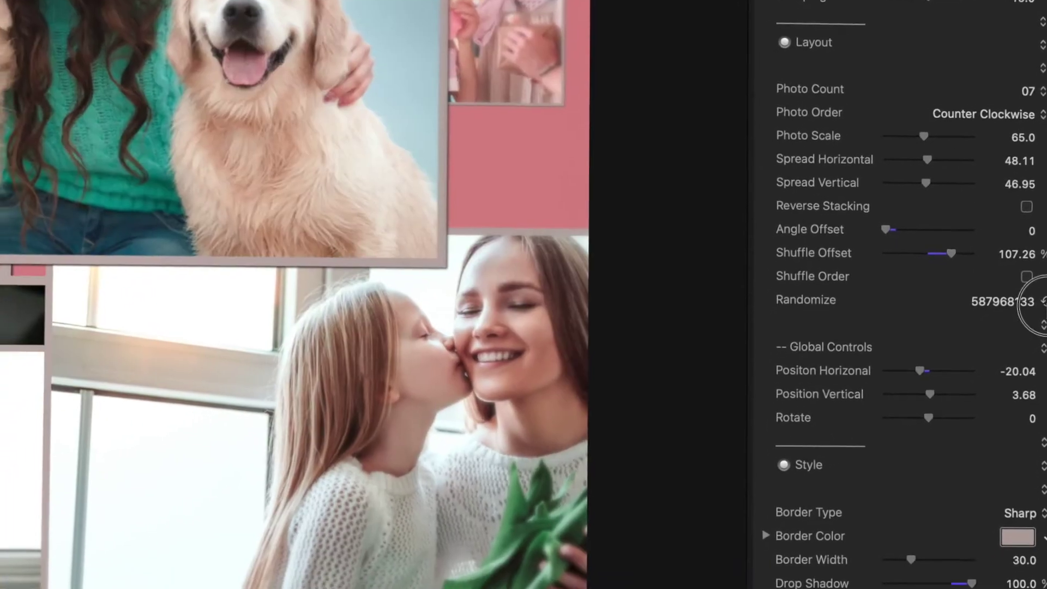
- Reshuffle the winter photo collage through several random arrangements
{"action": "left_click", "coordinate": [1031, 301]}
{"action": "left_click", "coordinate": [1032, 301]}
{"action": "left_click", "coordinate": [1032, 301]}
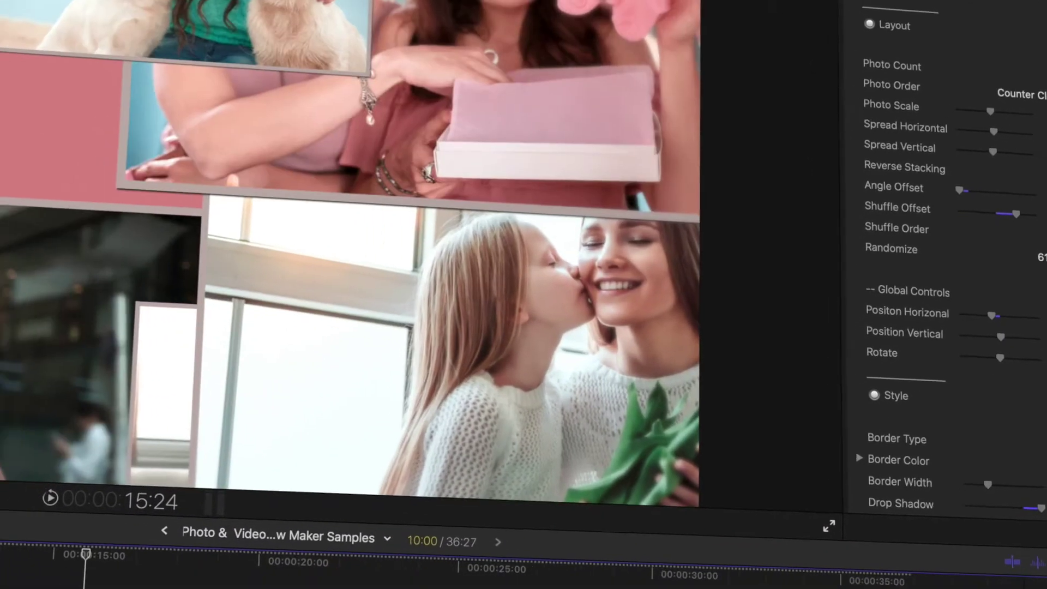
{"action": "left_click", "coordinate": [1041, 262]}
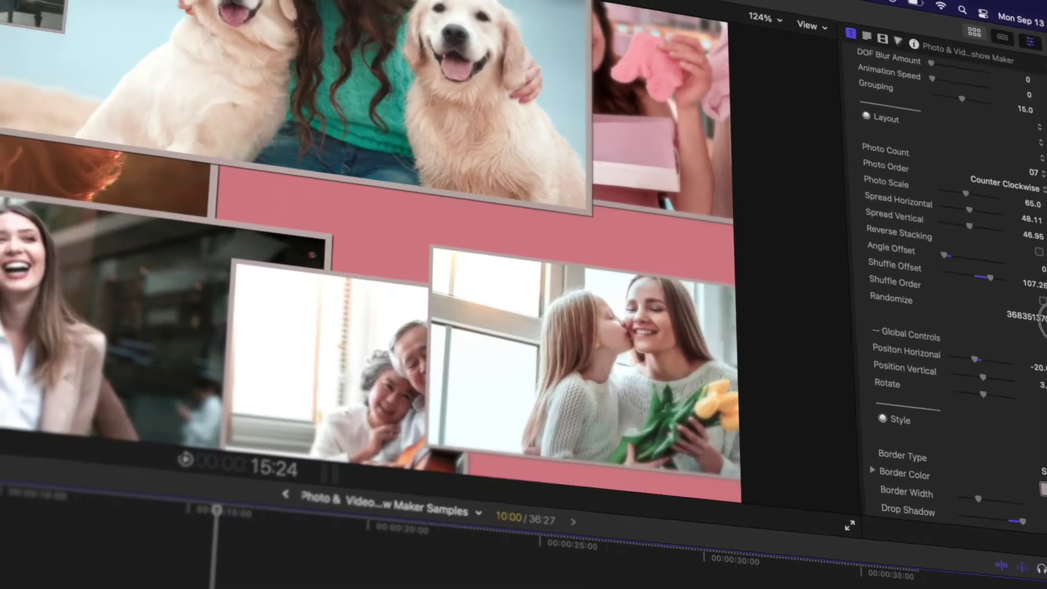
{"action": "left_click", "coordinate": [1041, 316]}
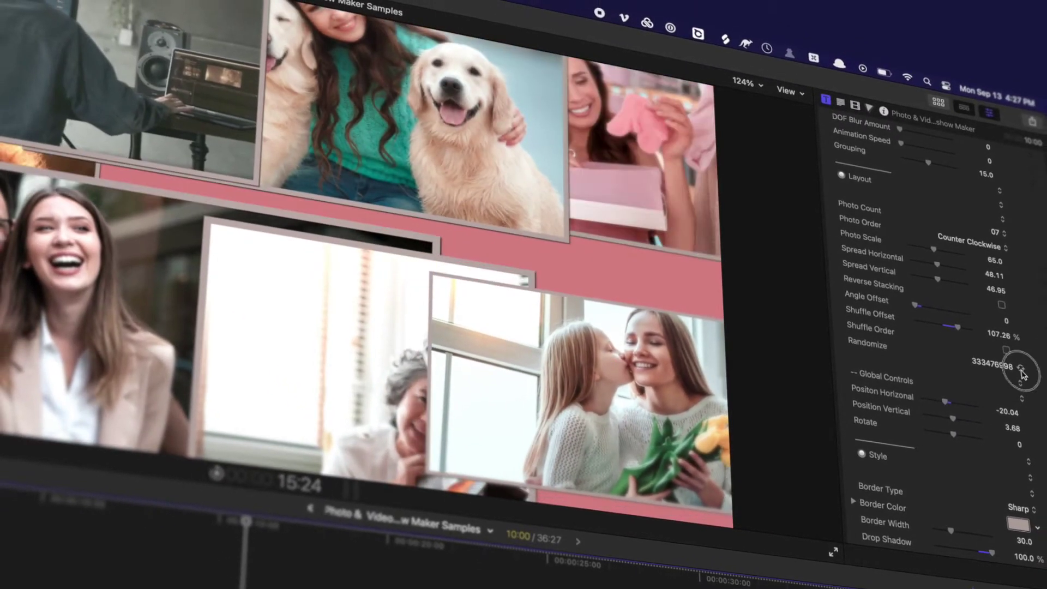
{"action": "left_click", "coordinate": [1021, 372]}
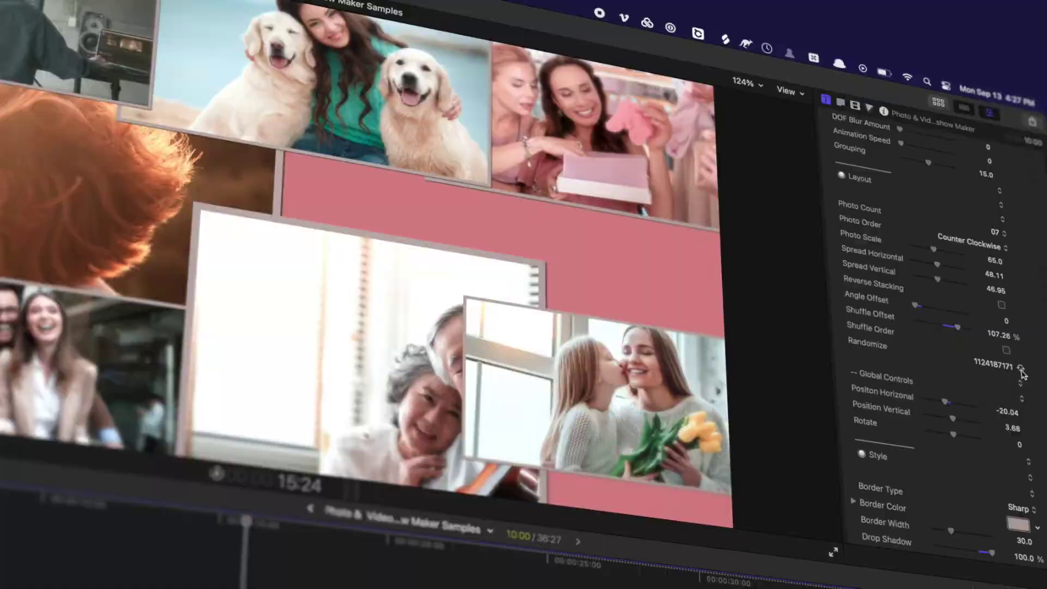
- Use the family playing clip for Drop Zone 4 and raise the Shuffle Offset
{"action": "left_click", "coordinate": [940, 365]}
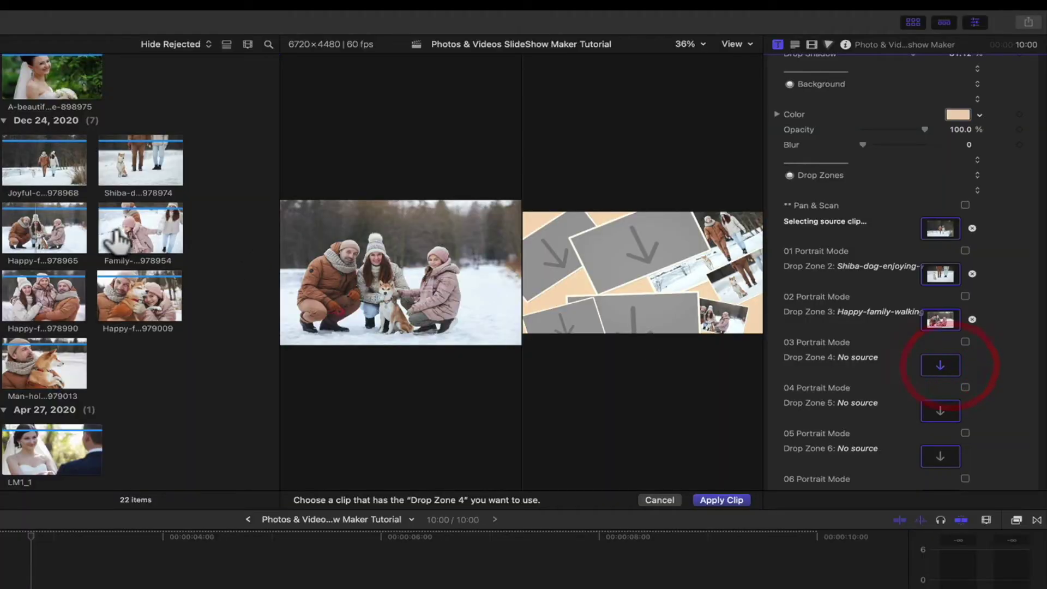
{"action": "left_click", "coordinate": [130, 228]}
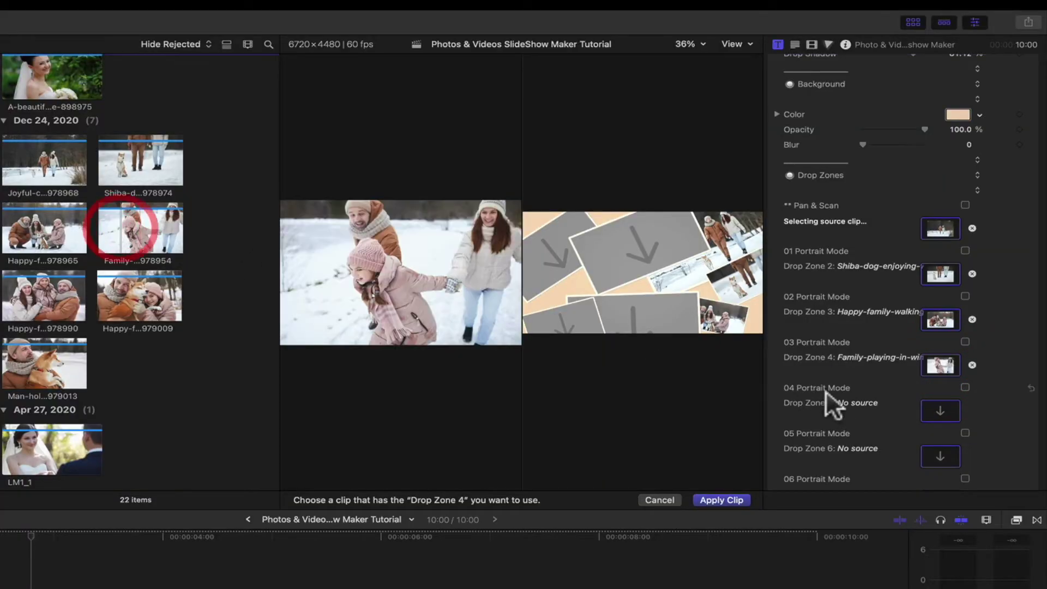
{"action": "left_click_drag", "start_coordinate": [958, 309], "coordinate": [958, 308]}
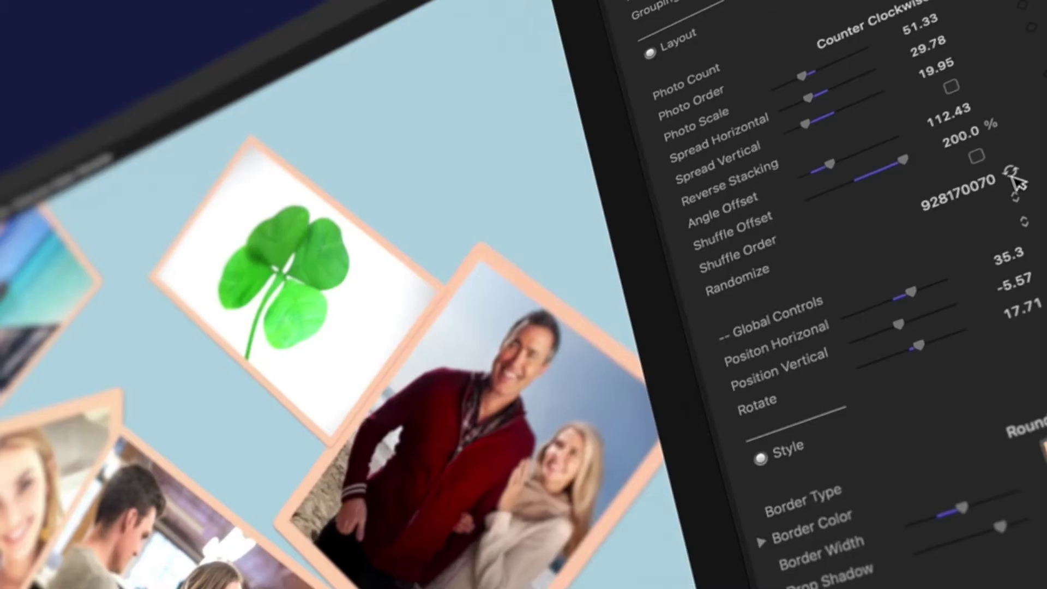
- Reshuffle the collage a few more times with new random seeds
{"action": "left_click", "coordinate": [1011, 170]}
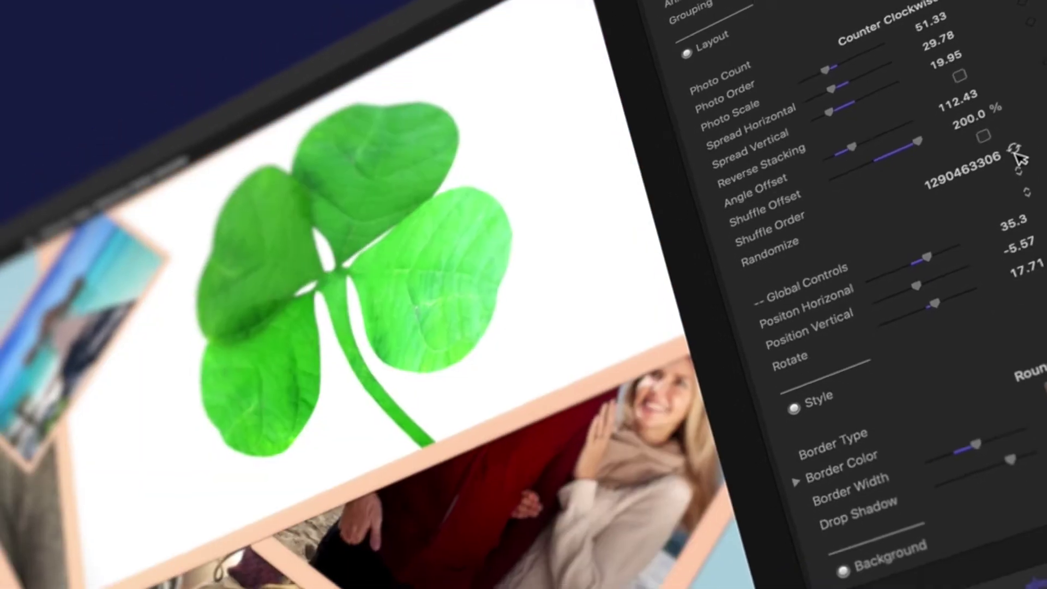
{"action": "left_click", "coordinate": [1015, 154]}
{"action": "left_click", "coordinate": [1015, 154]}
{"action": "left_click", "coordinate": [1015, 153]}
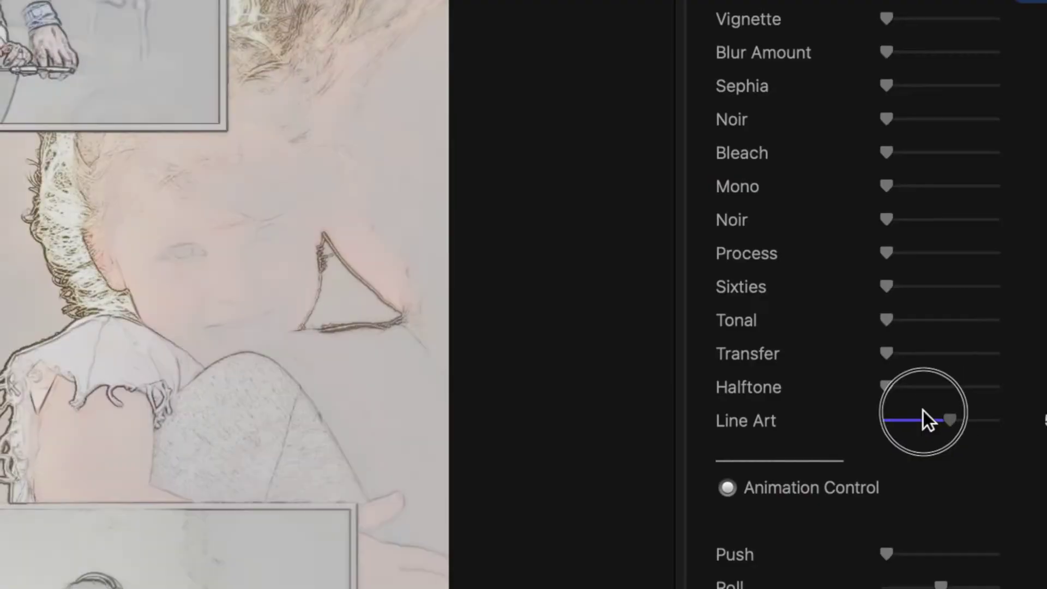
- Remove the Line Art look, push Tonal to full, then clear Tonal and add a little Mono
{"action": "left_click_drag", "start_coordinate": [922, 409], "coordinate": [886, 376]}
{"action": "left_click_drag", "start_coordinate": [885, 320], "coordinate": [942, 304]}
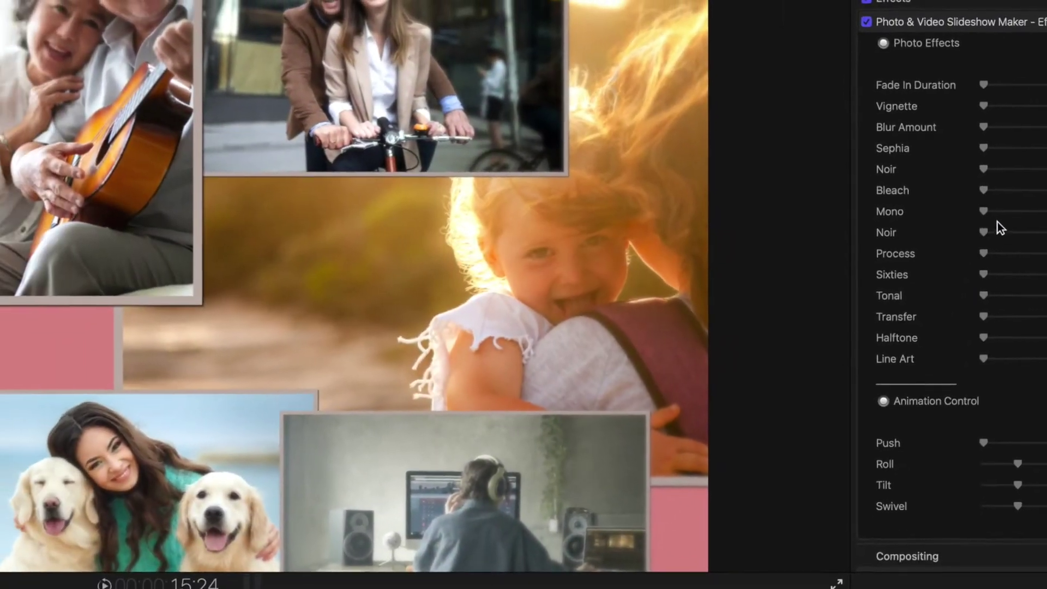
{"action": "left_click_drag", "start_coordinate": [943, 201], "coordinate": [1035, 215]}
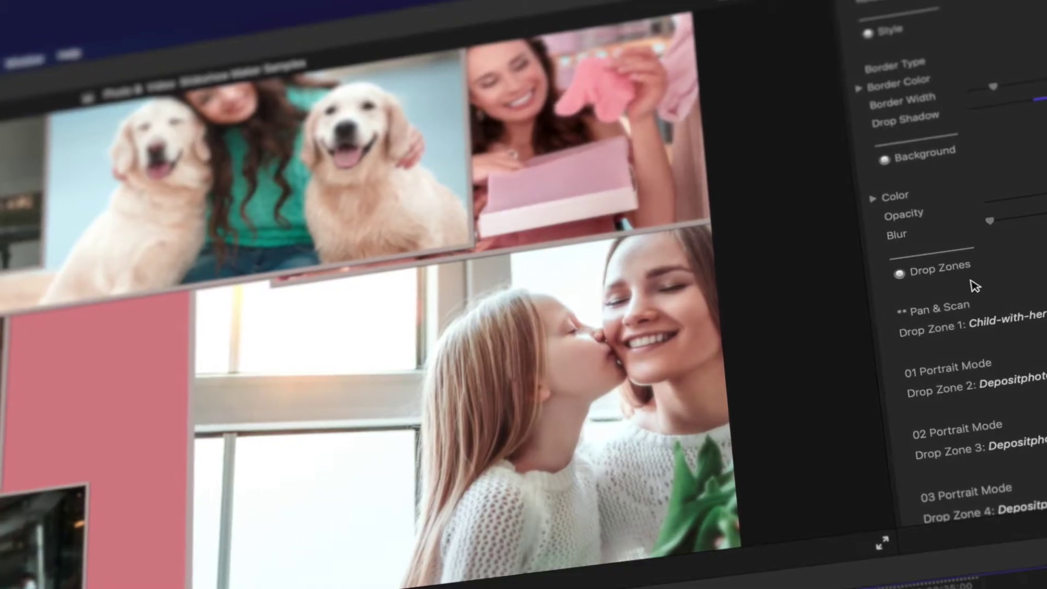
{"action": "scroll", "coordinate": [1005, 308], "scroll_direction": "up", "scroll_amount": 10}
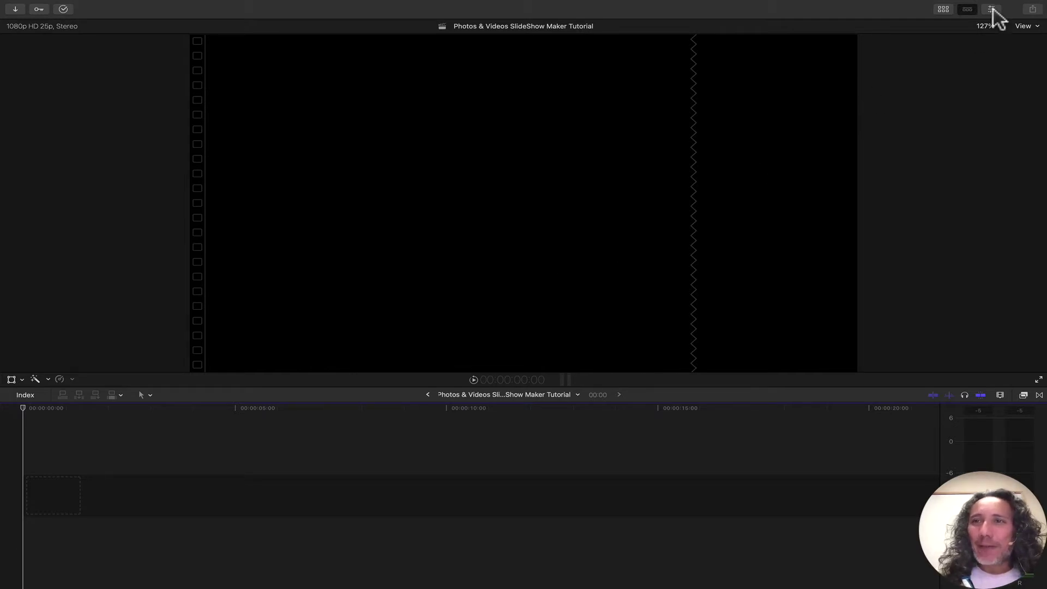
- Search 'photo' in Motion Master Templates and place Photo & Video Slideshow Maker at the timeline start
{"action": "left_click", "coordinate": [943, 9]}
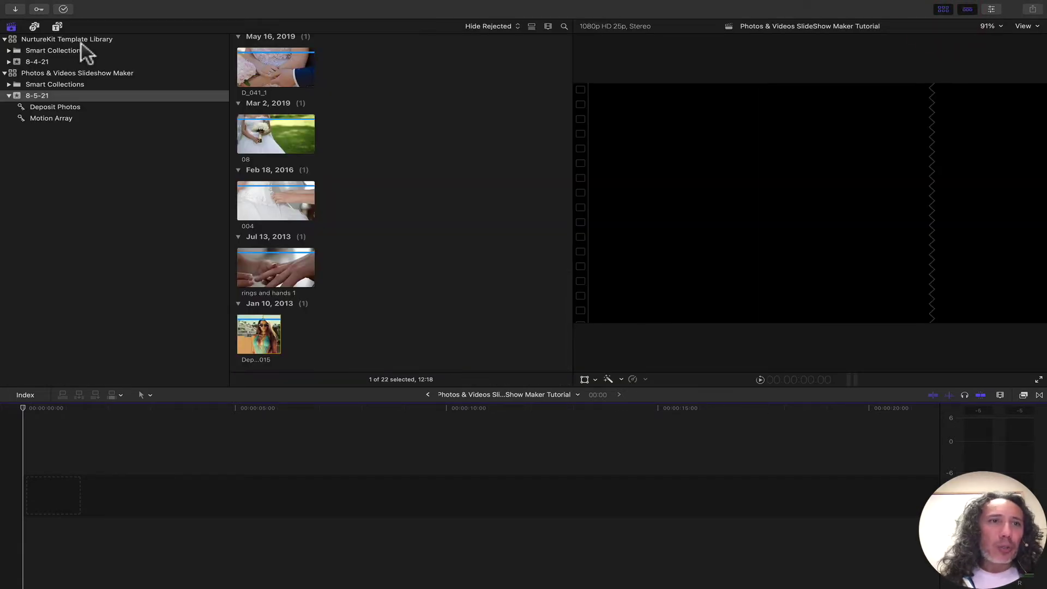
{"action": "left_click", "coordinate": [56, 26]}
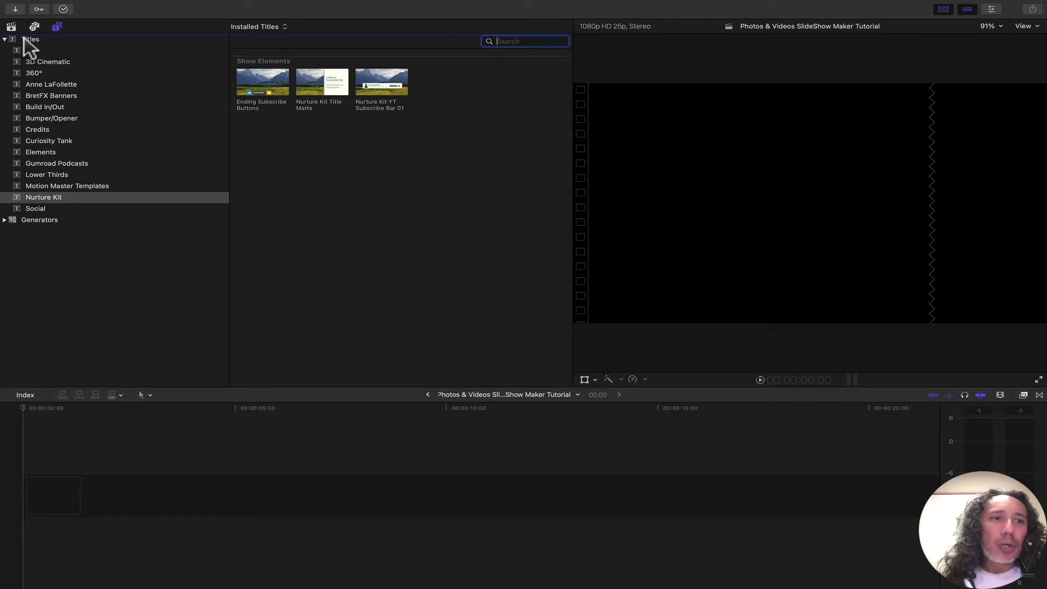
{"action": "left_click", "coordinate": [21, 185]}
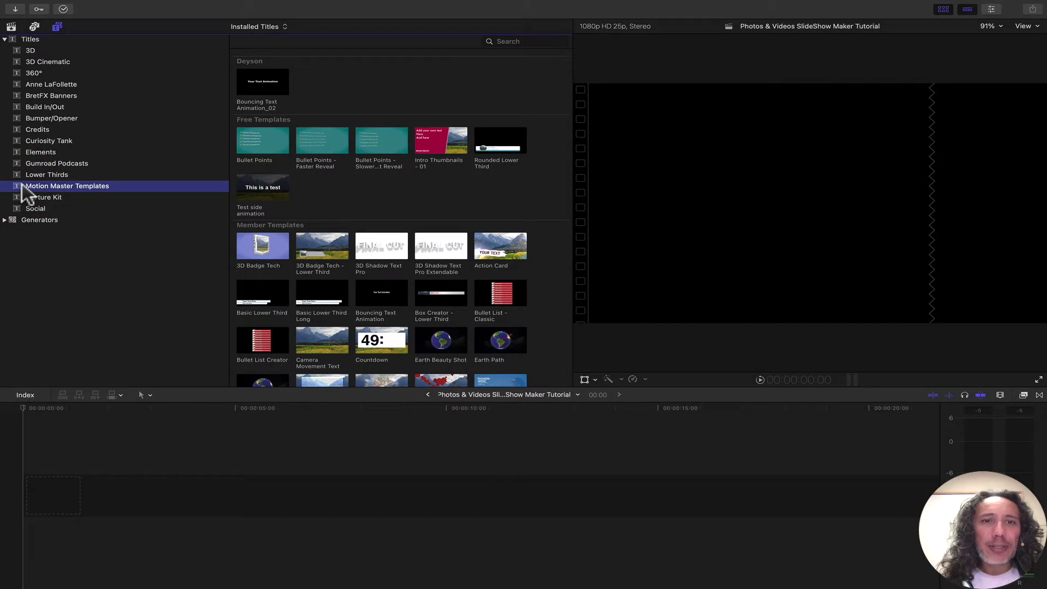
{"action": "left_click", "coordinate": [514, 41]}
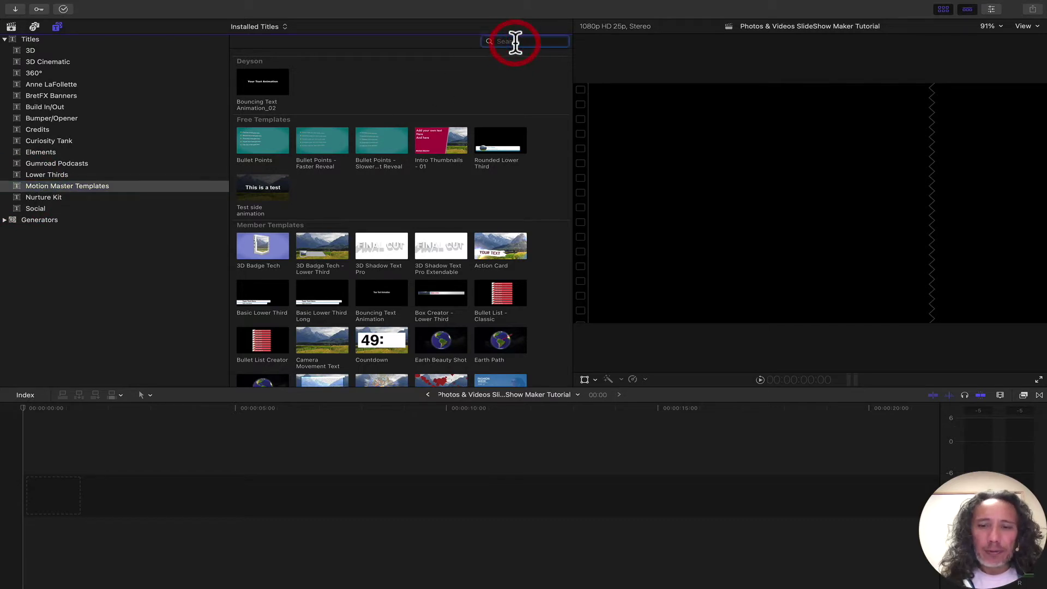
{"action": "type", "text": "photo"}
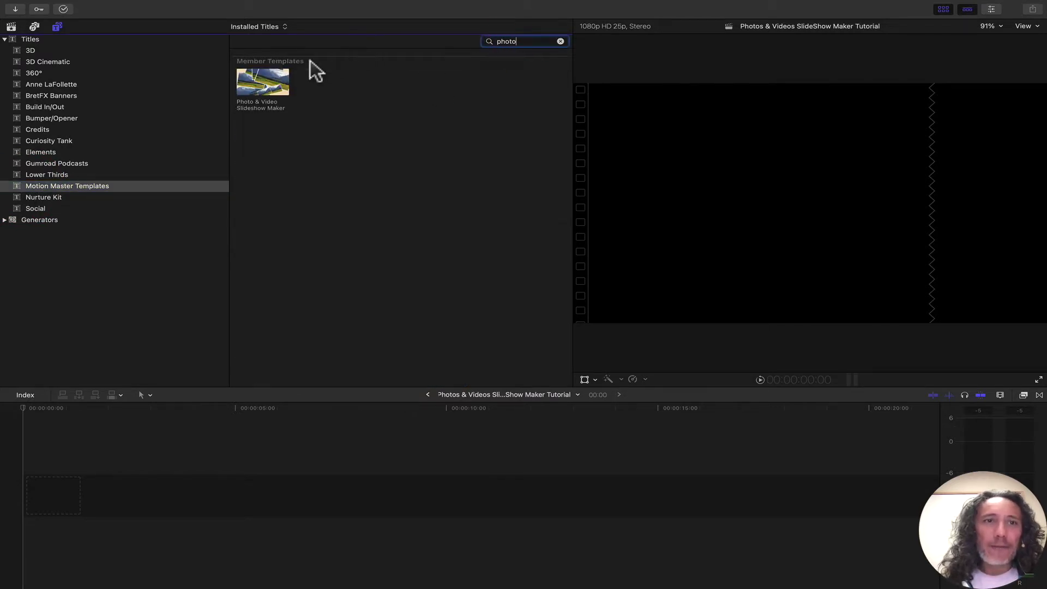
{"action": "left_click", "coordinate": [277, 79]}
{"action": "left_click_drag", "start_coordinate": [293, 83], "coordinate": [20, 496]}
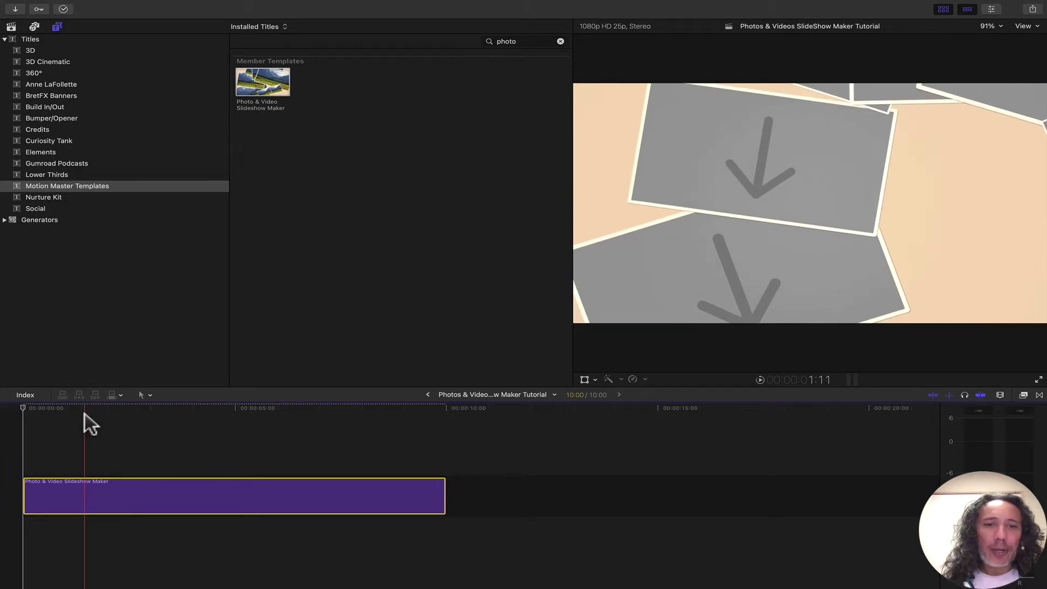
- Fit the clip in the timeline, hide the Browser and show the title's Published Parameters in the Inspector
{"action": "left_click", "coordinate": [90, 417]}
{"action": "key", "text": "super+equal"}
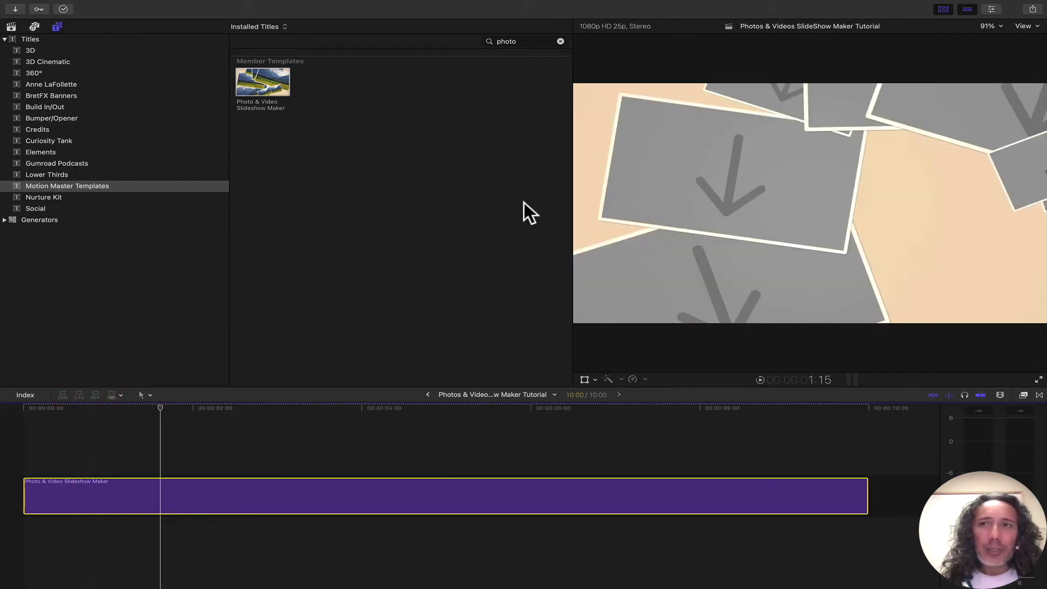
{"action": "left_click", "coordinate": [943, 9]}
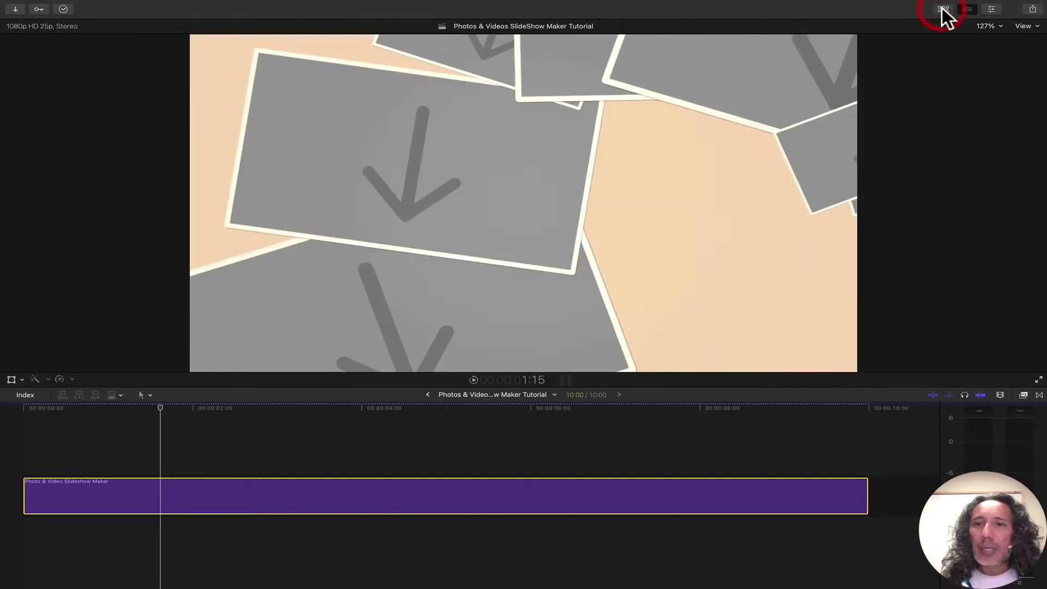
{"action": "left_click", "coordinate": [993, 7]}
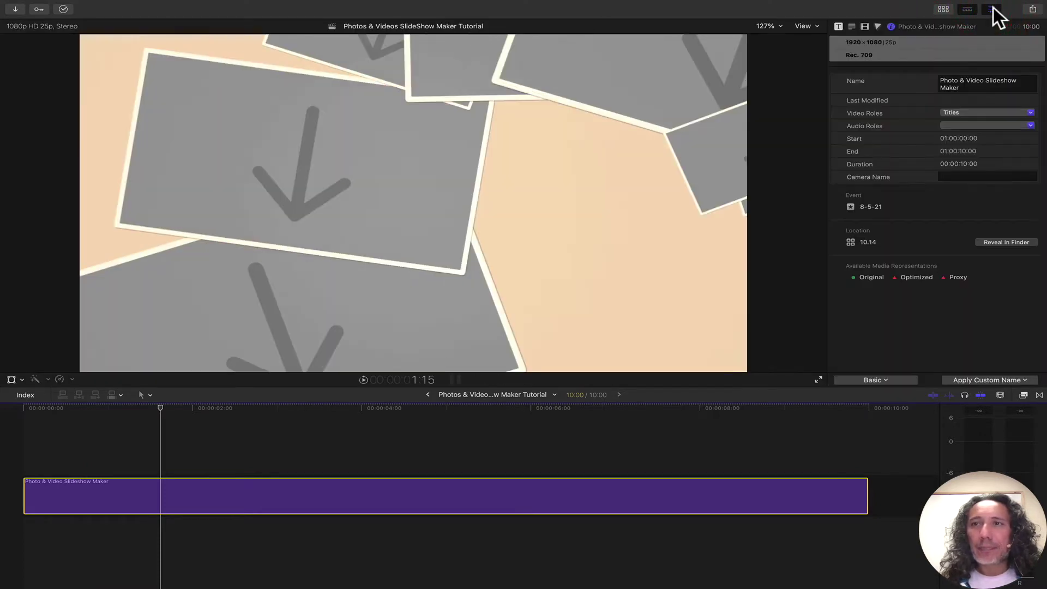
{"action": "left_click", "coordinate": [838, 26]}
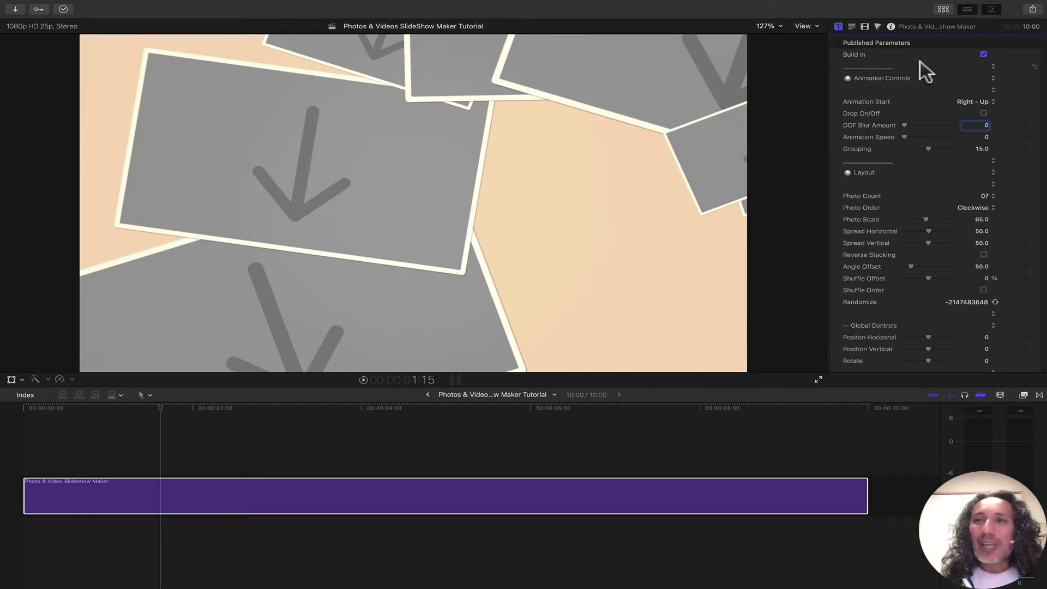
{"action": "left_click", "coordinate": [984, 55]}
{"action": "left_click", "coordinate": [984, 55]}
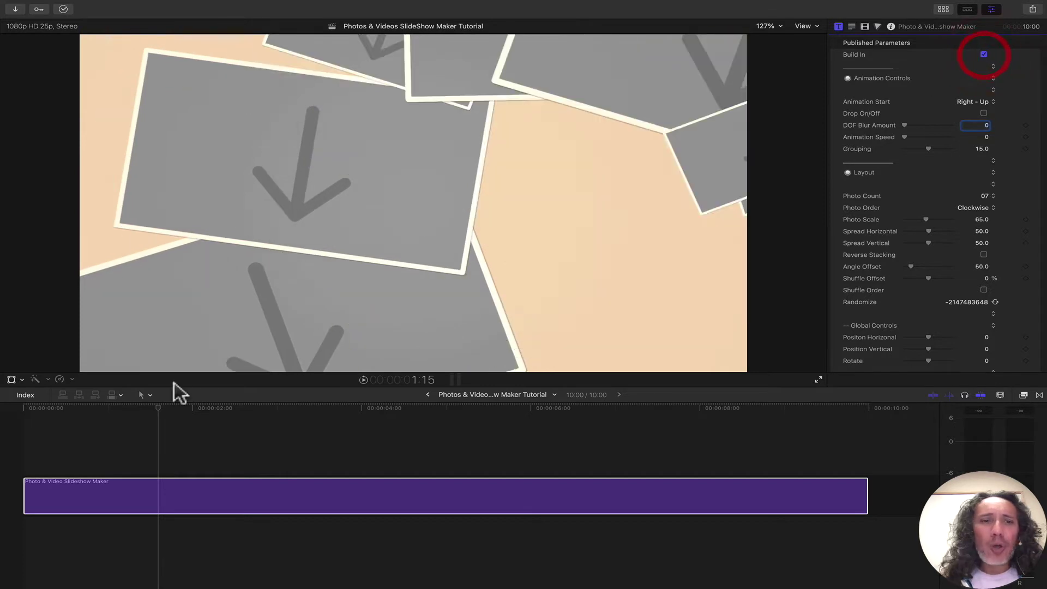
{"action": "left_click", "coordinate": [18, 417]}
{"action": "left_click_drag", "start_coordinate": [19, 420], "coordinate": [93, 411]}
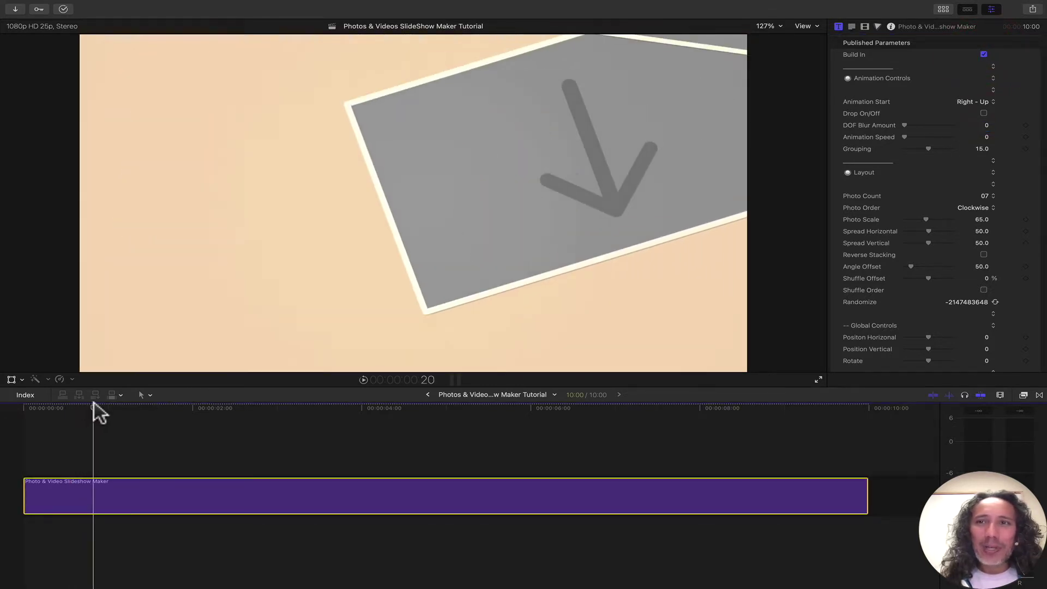
{"action": "left_click", "coordinate": [984, 54]}
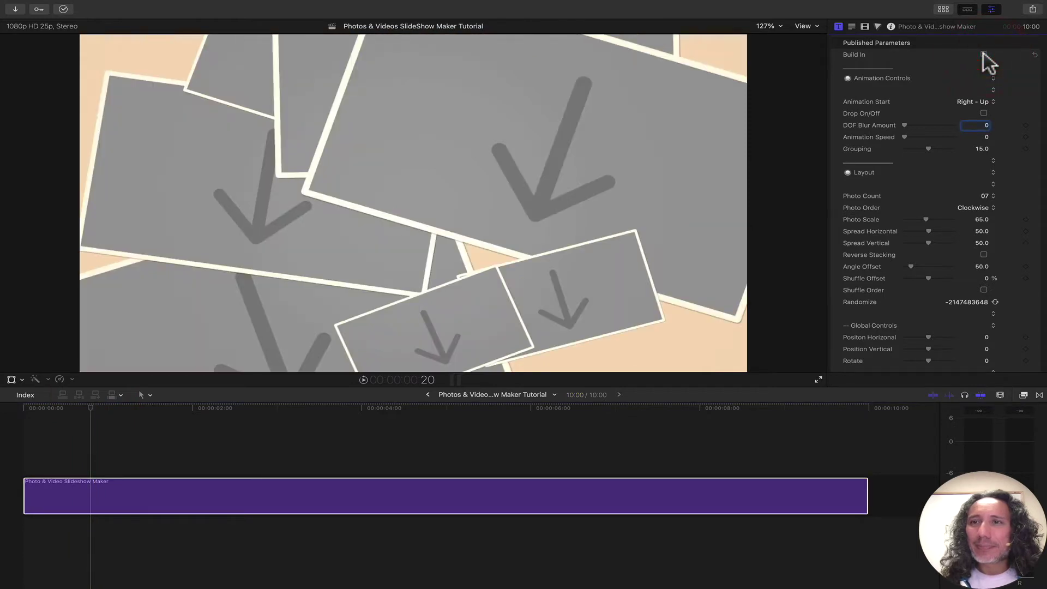
{"action": "left_click", "coordinate": [984, 55]}
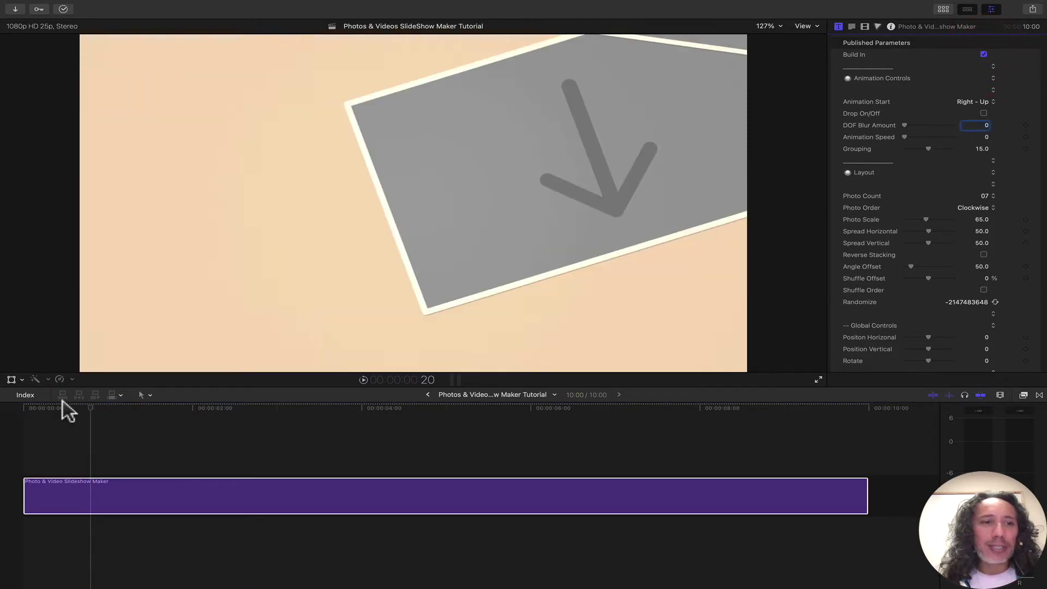
{"action": "left_click_drag", "start_coordinate": [63, 400], "coordinate": [152, 397]}
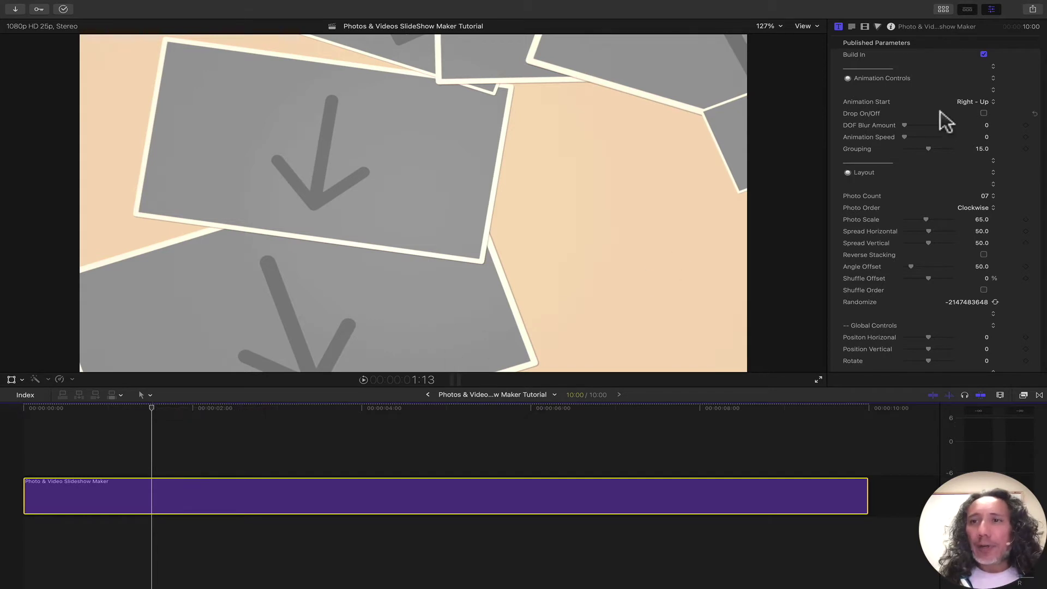
- Try Animation Start entries from the right and from left-down, scrubbing to preview each
{"action": "left_click", "coordinate": [966, 102]}
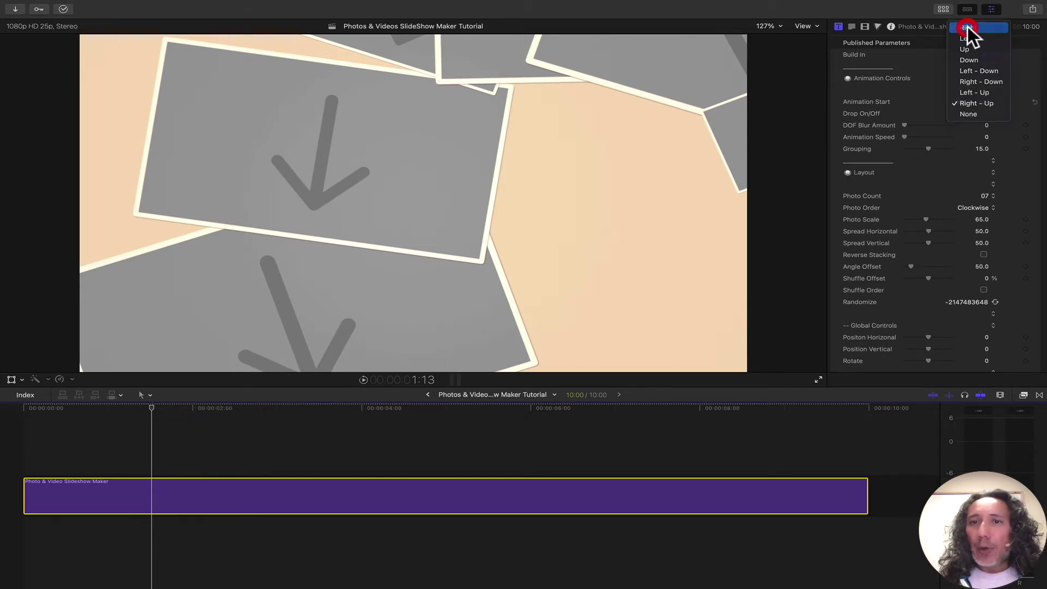
{"action": "left_click", "coordinate": [967, 28]}
{"action": "mouse_move", "coordinate": [110, 410]}
{"action": "left_mouse_down"}
{"action": "mouse_move", "coordinate": [31, 410]}
{"action": "mouse_move", "coordinate": [121, 403]}
{"action": "left_mouse_up"}
{"action": "left_click", "coordinate": [979, 104]}
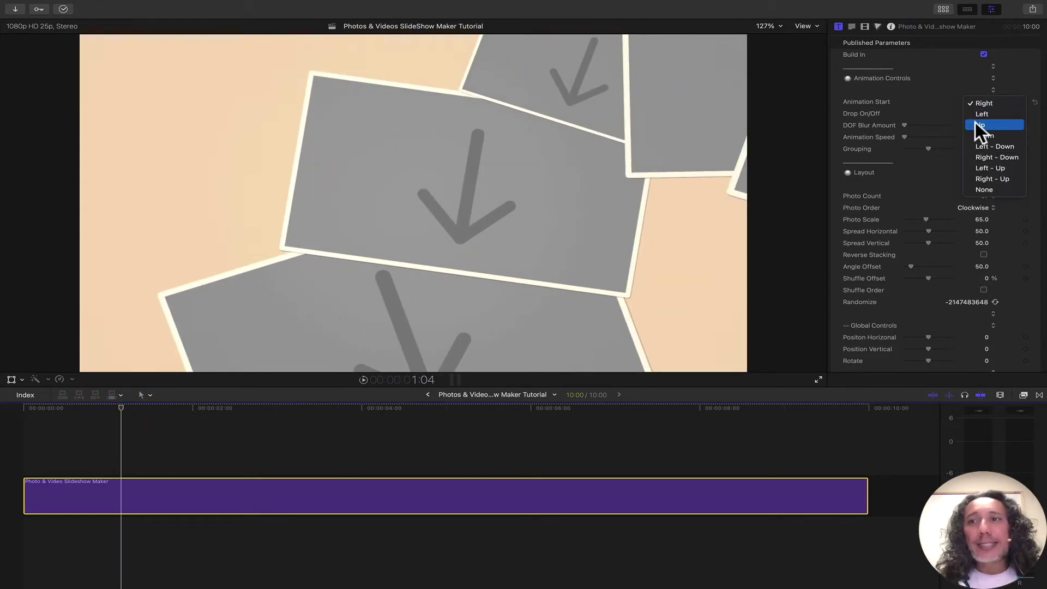
{"action": "left_click", "coordinate": [976, 145]}
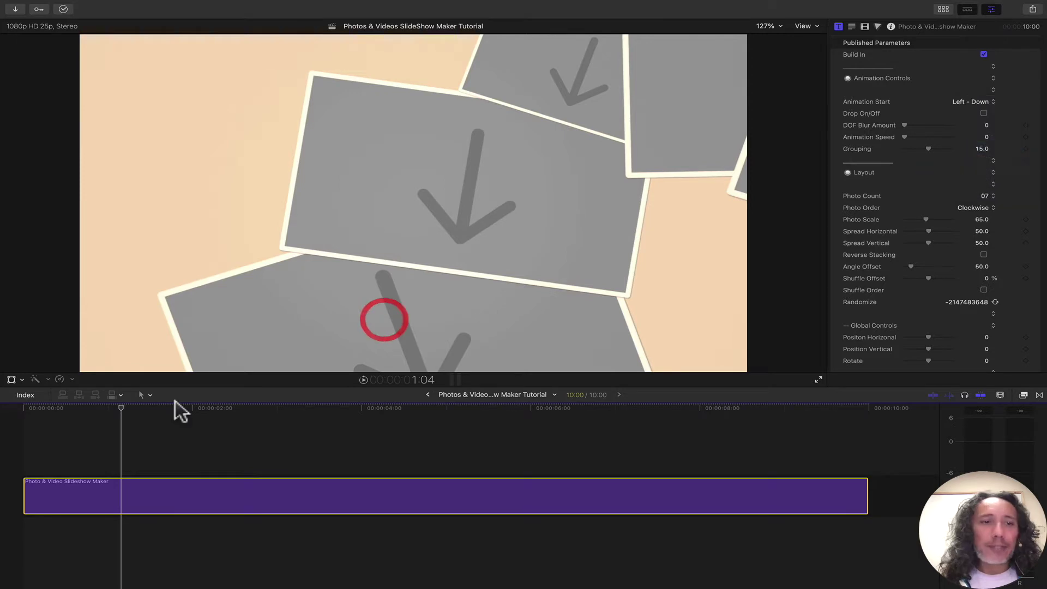
{"action": "left_click_drag", "start_coordinate": [102, 412], "coordinate": [175, 409]}
- Cycle Animation Start through Right - Down, Left - Up and Right - Up, then set it to None
{"action": "left_click", "coordinate": [959, 102]}
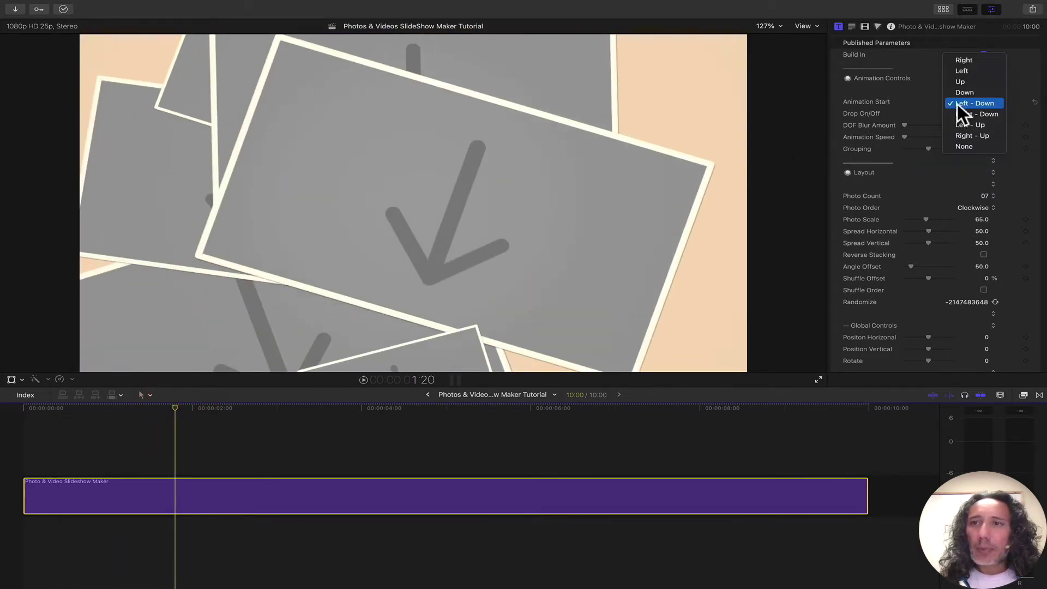
{"action": "left_click", "coordinate": [954, 115]}
{"action": "left_click", "coordinate": [959, 100]}
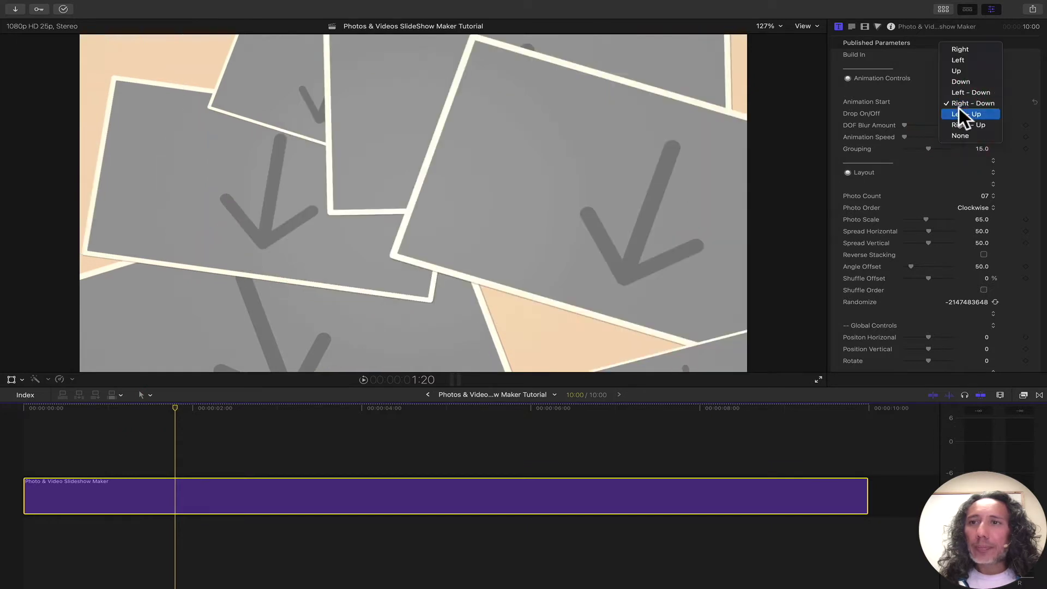
{"action": "left_click", "coordinate": [958, 111]}
{"action": "left_click", "coordinate": [966, 102]}
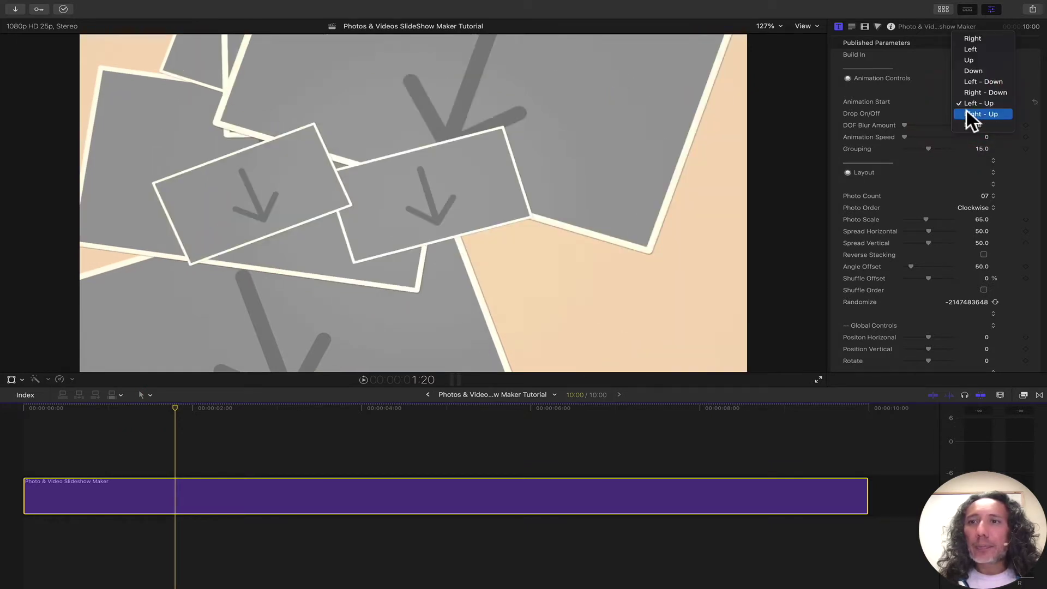
{"action": "left_click", "coordinate": [966, 113]}
{"action": "left_click", "coordinate": [966, 101]}
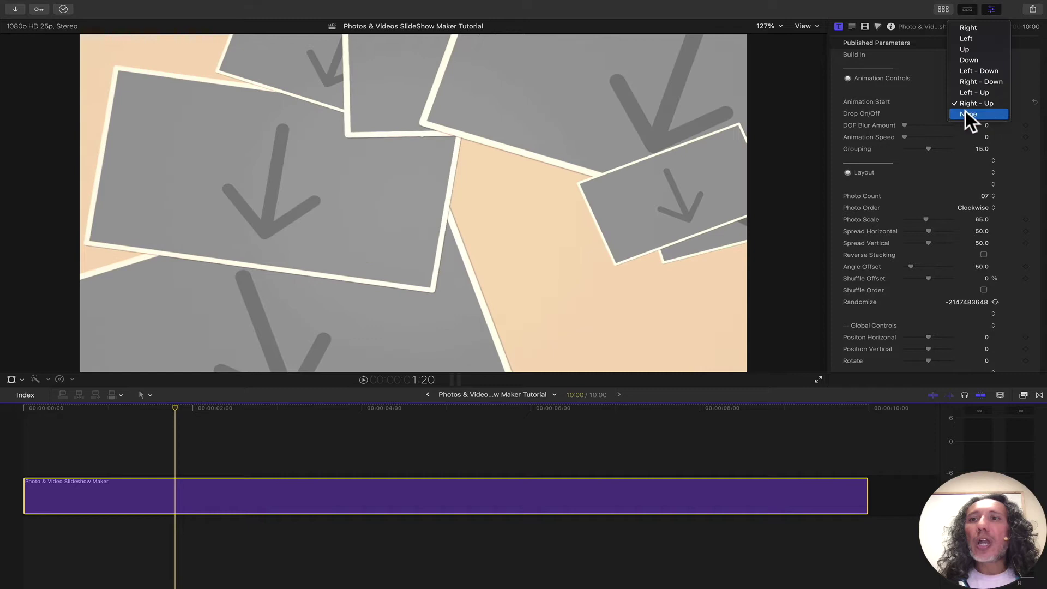
{"action": "left_click", "coordinate": [965, 111]}
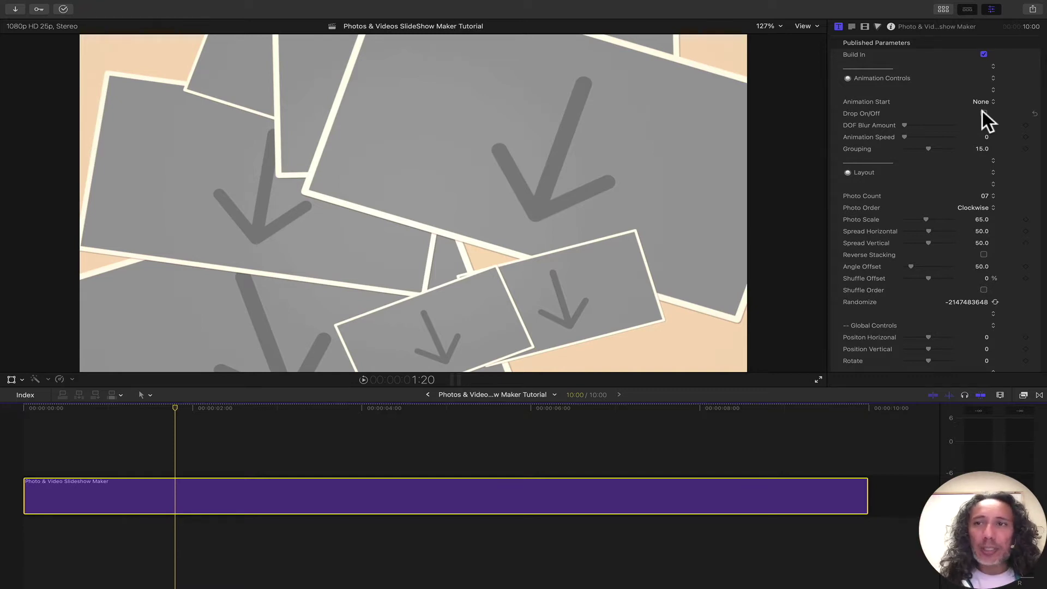
- Turn on Drop On/Off and scrub the playhead to preview the photo drop
{"action": "left_click", "coordinate": [982, 113]}
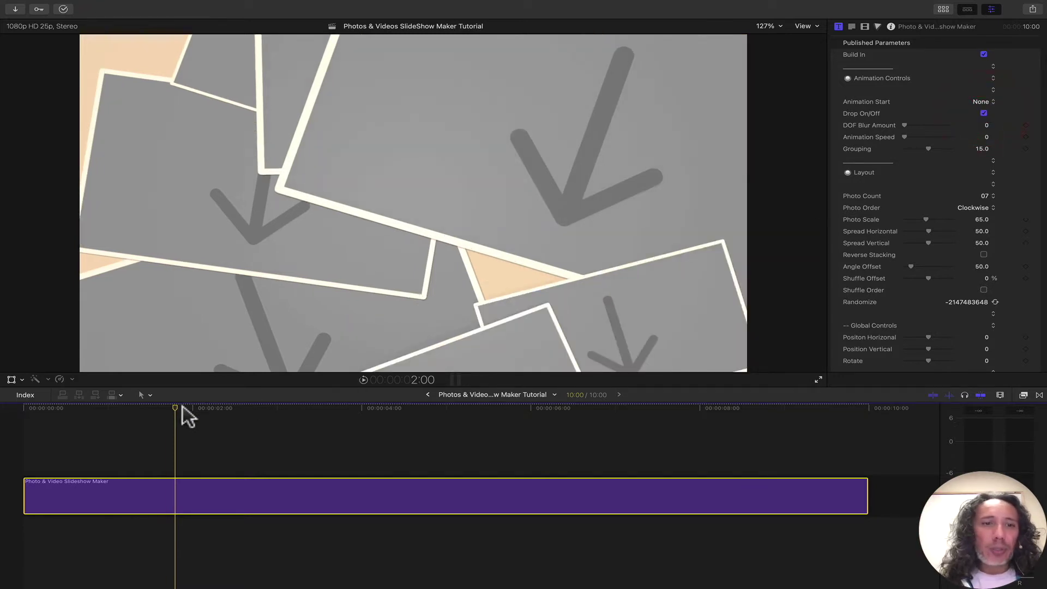
{"action": "left_click", "coordinate": [109, 408]}
{"action": "left_click_drag", "start_coordinate": [109, 408], "coordinate": [200, 404]}
{"action": "left_click", "coordinate": [201, 405]}
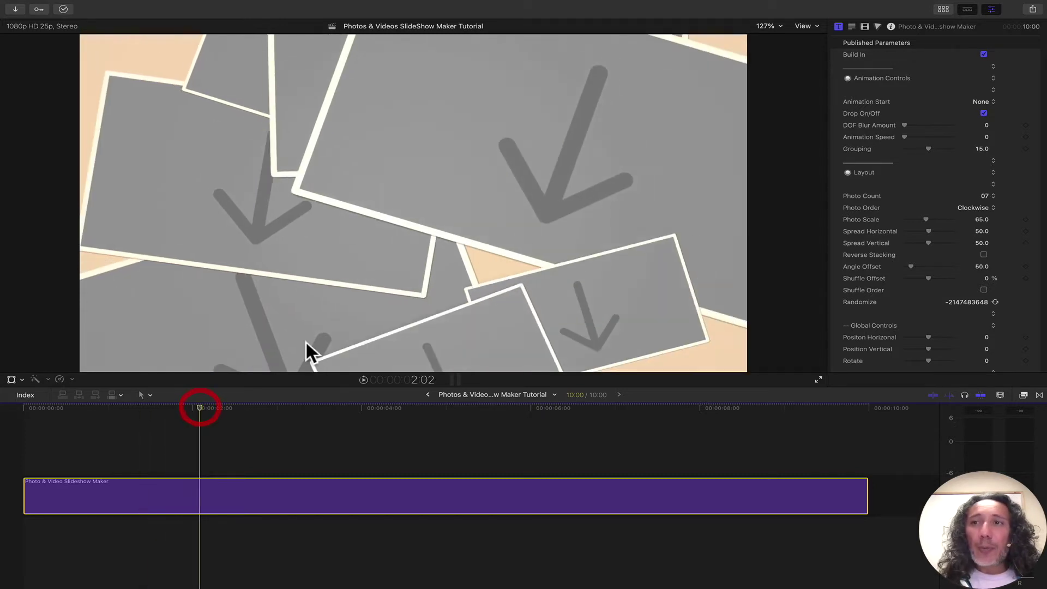
- Set Animation Start to Right - Down and scrub through the opening to preview it
{"action": "left_click", "coordinate": [974, 102]}
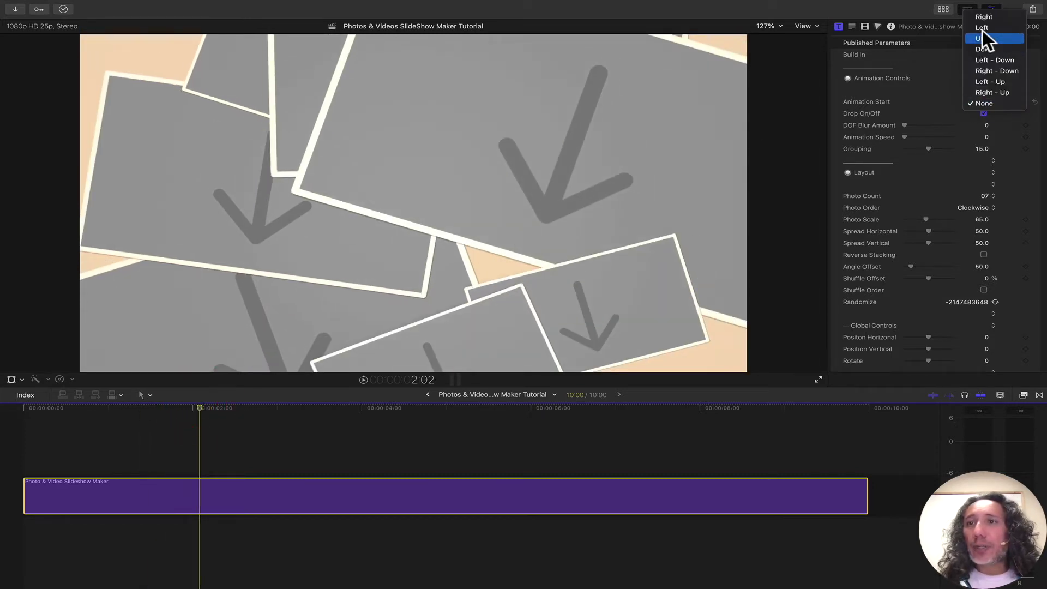
{"action": "left_click", "coordinate": [980, 70]}
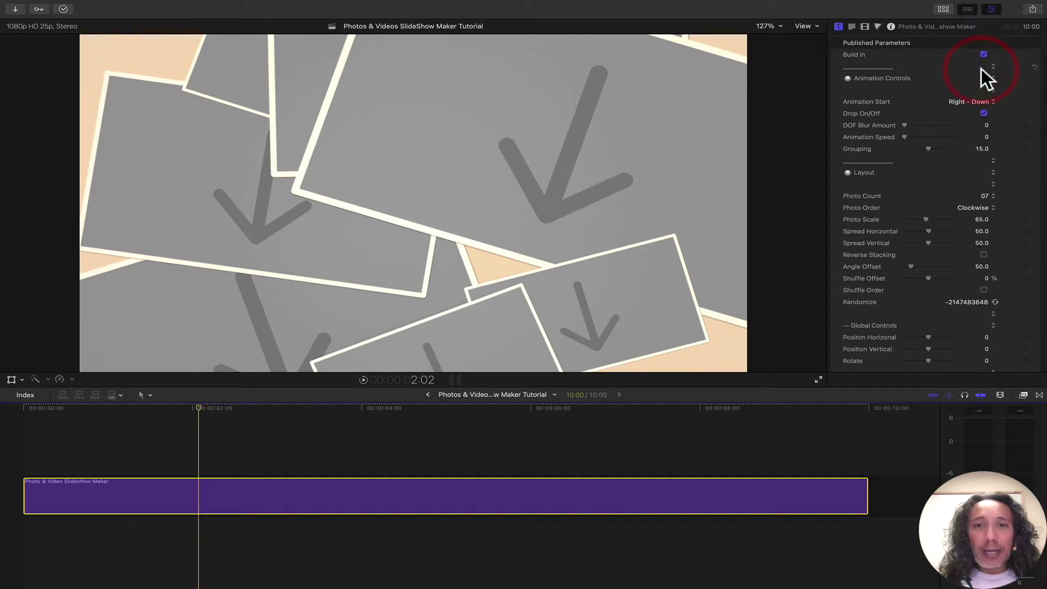
{"action": "left_click_drag", "start_coordinate": [110, 409], "coordinate": [162, 403]}
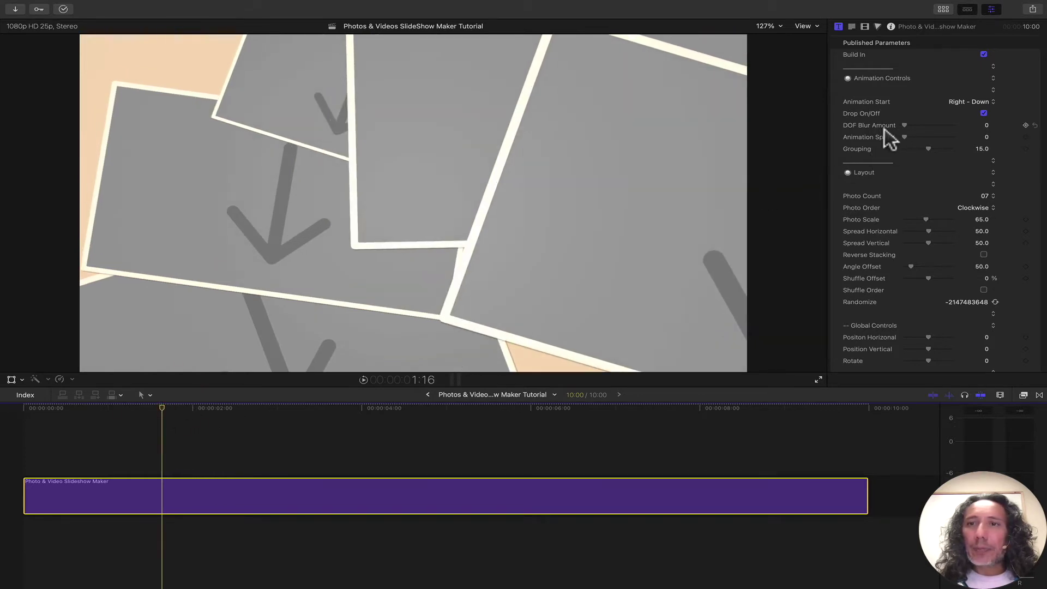
{"action": "left_click_drag", "start_coordinate": [904, 125], "coordinate": [958, 123]}
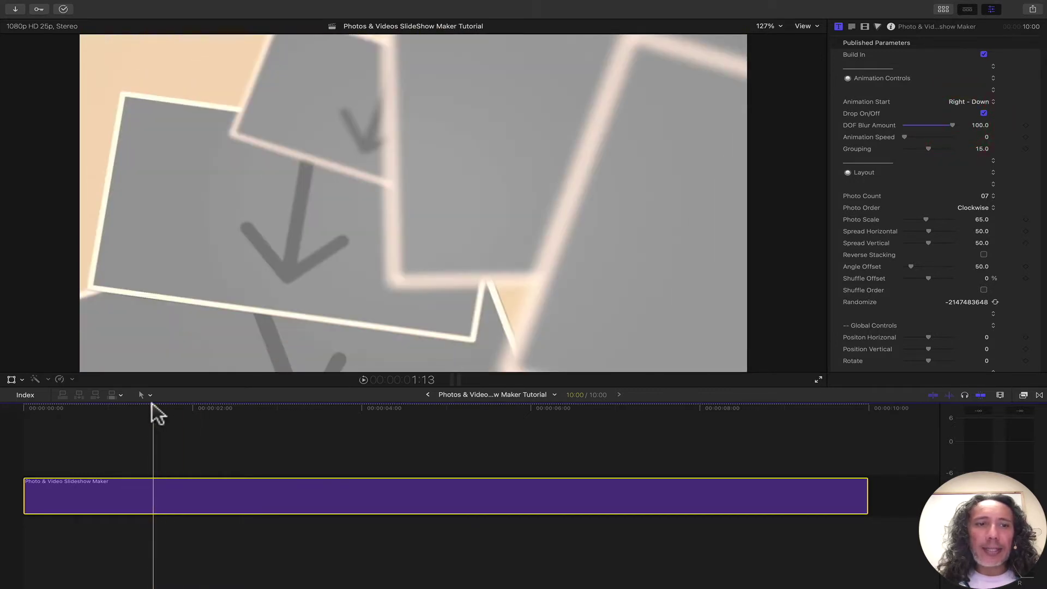
{"action": "left_click_drag", "start_coordinate": [152, 408], "coordinate": [250, 404]}
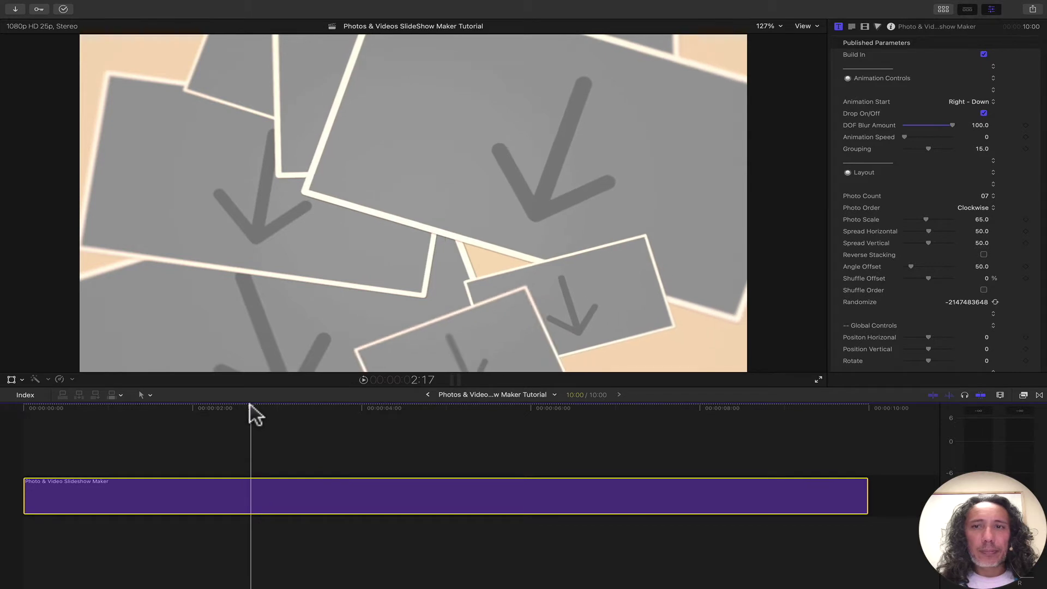
{"action": "mouse_move", "coordinate": [951, 125]}
{"action": "left_mouse_down"}
{"action": "mouse_move", "coordinate": [897, 125]}
{"action": "mouse_move", "coordinate": [962, 136]}
{"action": "left_mouse_up"}
{"action": "left_click_drag", "start_coordinate": [159, 410], "coordinate": [24, 410]}
{"action": "key", "text": "space"}
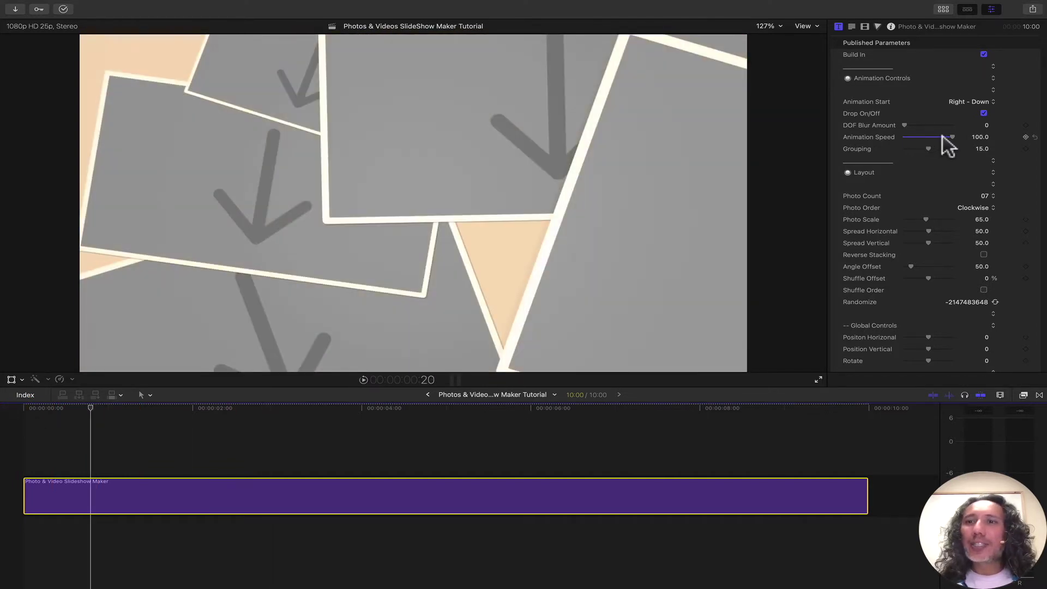
{"action": "left_click_drag", "start_coordinate": [943, 136], "coordinate": [937, 136]}
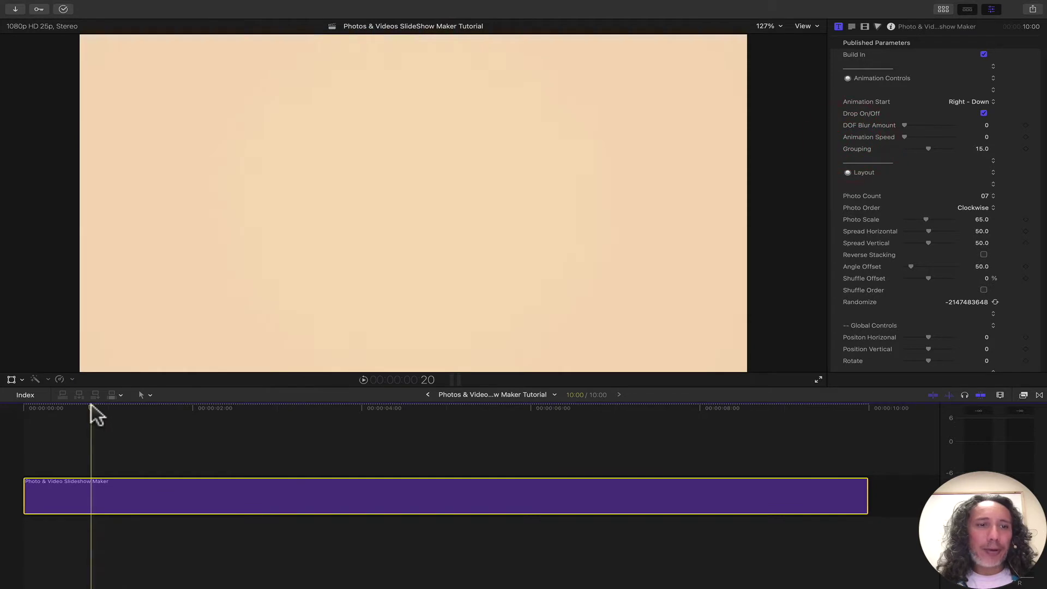
{"action": "left_click", "coordinate": [17, 408]}
{"action": "key", "text": "space"}
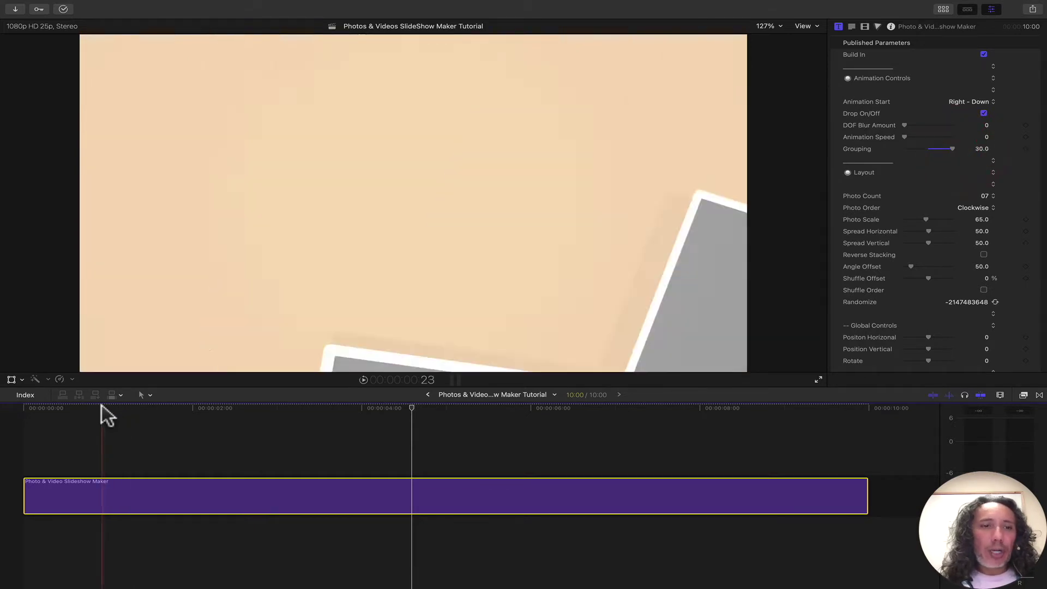
- Preview the photos sliding in, then drop Grouping to 0 and preview again
{"action": "left_click", "coordinate": [78, 408]}
{"action": "left_click_drag", "start_coordinate": [77, 408], "coordinate": [219, 408]}
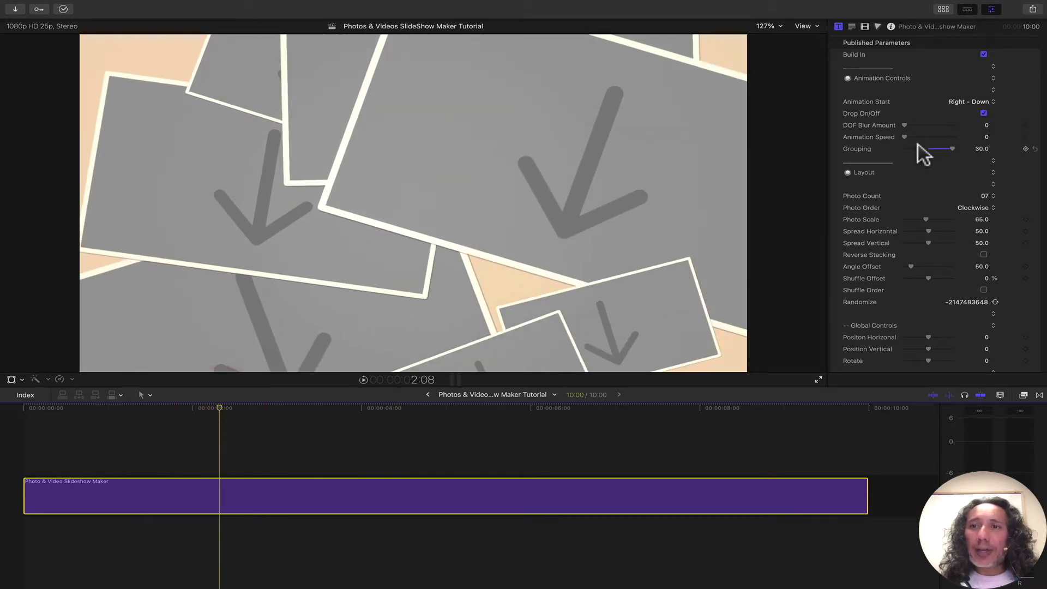
{"action": "left_click_drag", "start_coordinate": [923, 152], "coordinate": [878, 154]}
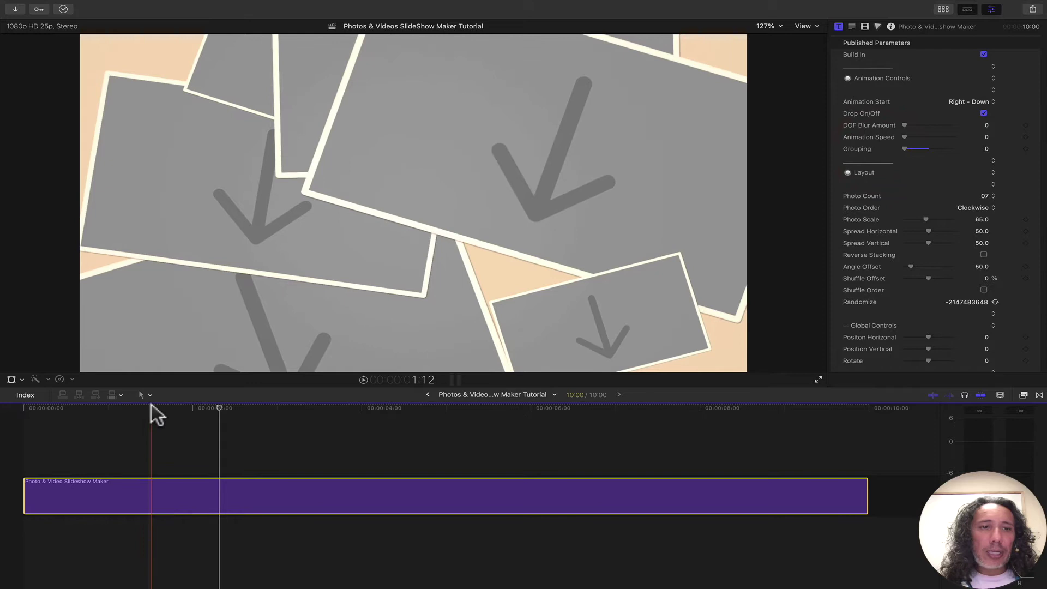
{"action": "left_click_drag", "start_coordinate": [49, 408], "coordinate": [142, 392]}
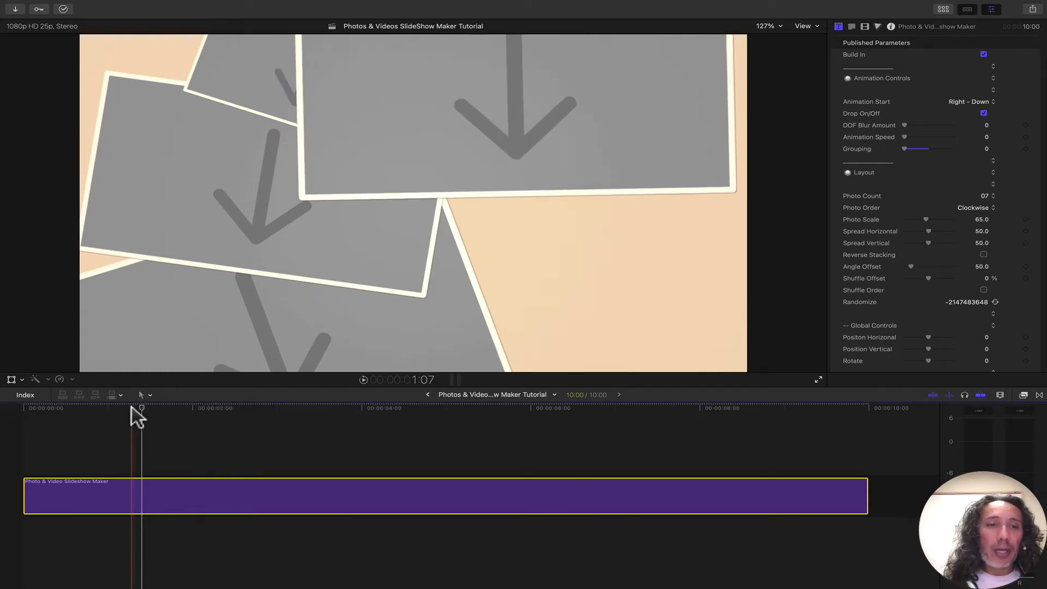
- Raise Grouping to 14.61 and scrub forward to watch the photos slide in
{"action": "left_click_drag", "start_coordinate": [132, 406], "coordinate": [80, 403]}
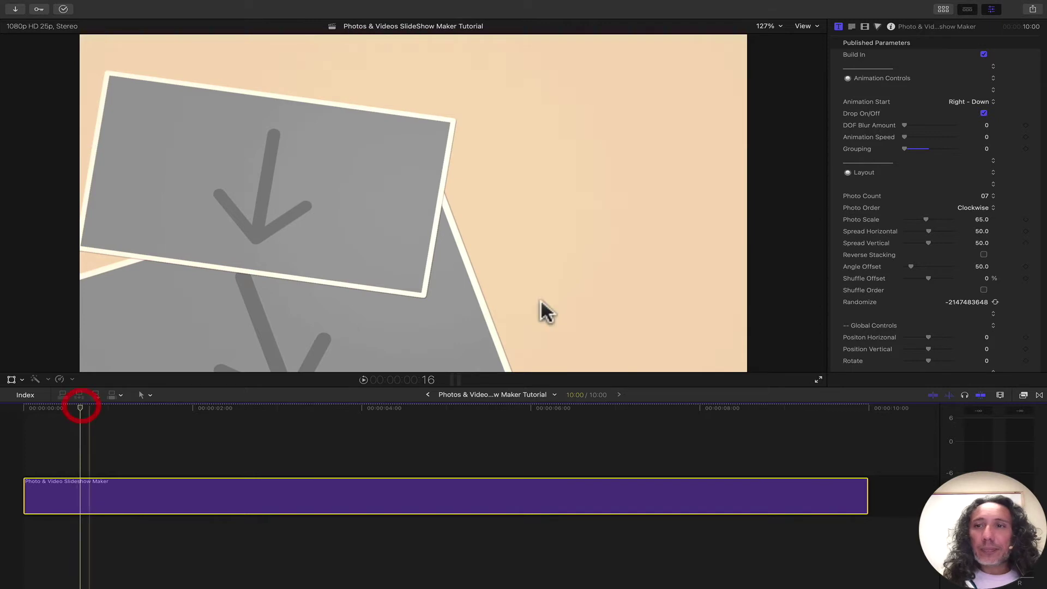
{"action": "left_click_drag", "start_coordinate": [903, 148], "coordinate": [927, 148]}
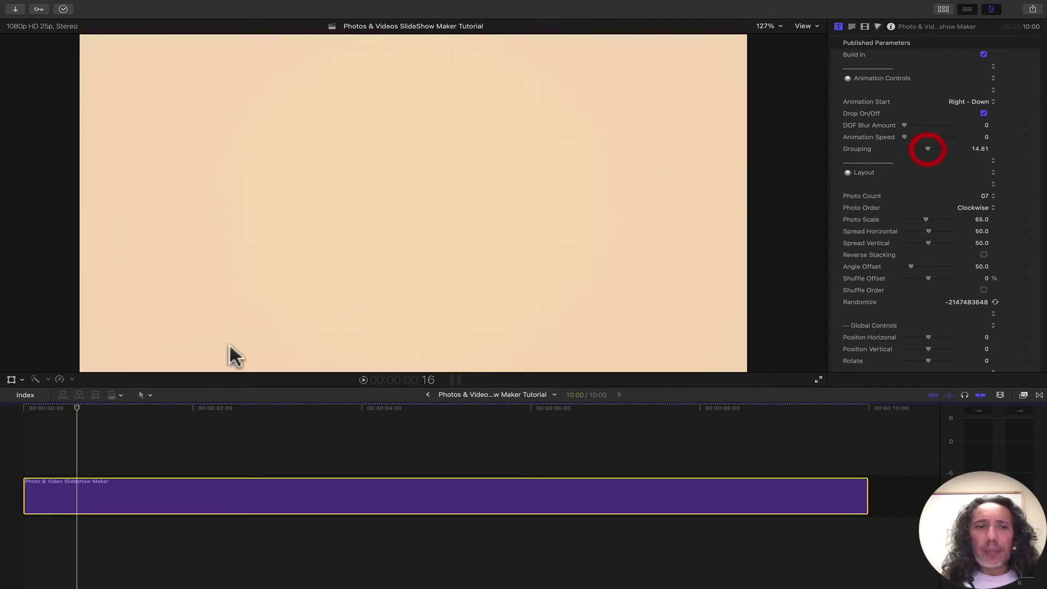
{"action": "left_click", "coordinate": [60, 405]}
{"action": "left_click_drag", "start_coordinate": [60, 405], "coordinate": [324, 410]}
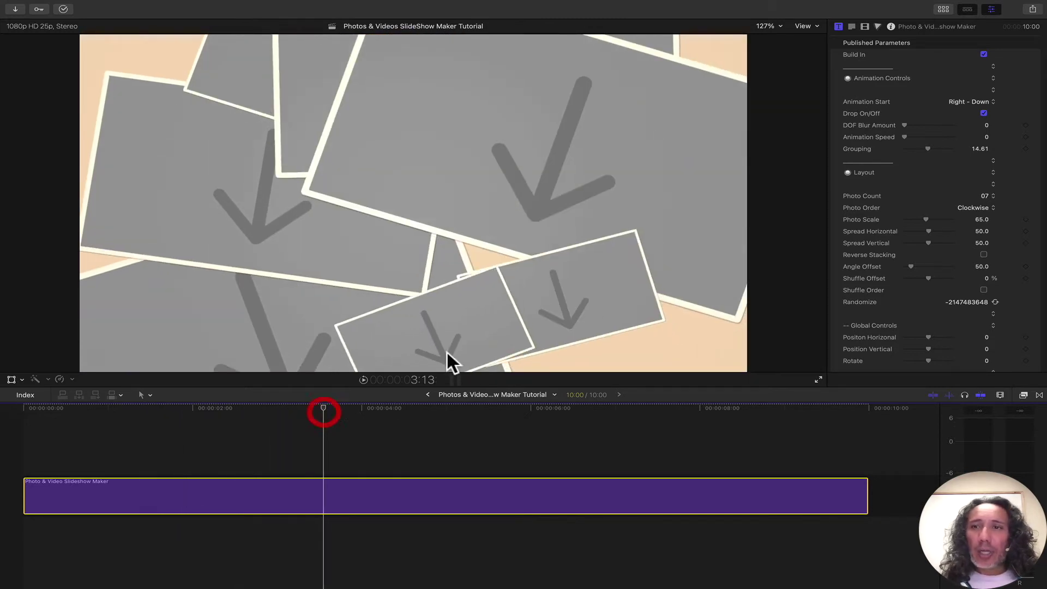
{"action": "left_click", "coordinate": [984, 197]}
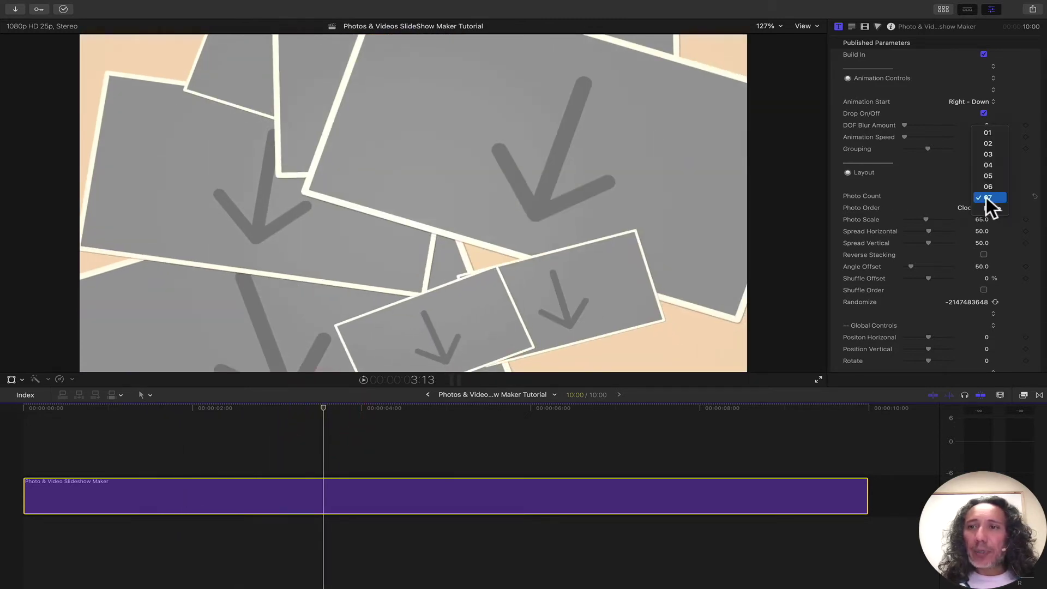
{"action": "left_click", "coordinate": [993, 130]}
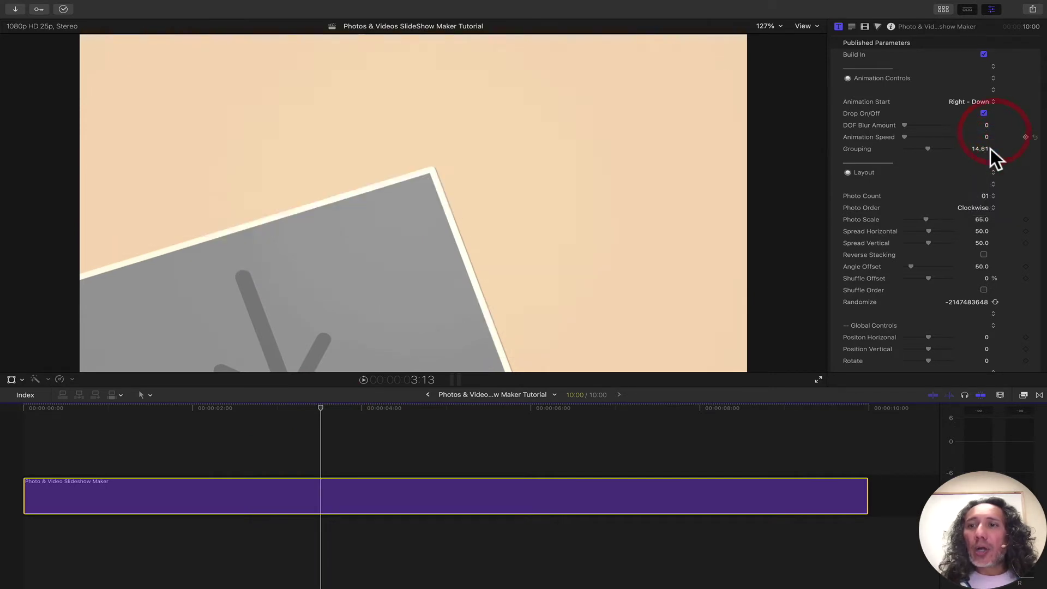
{"action": "left_click", "coordinate": [985, 193]}
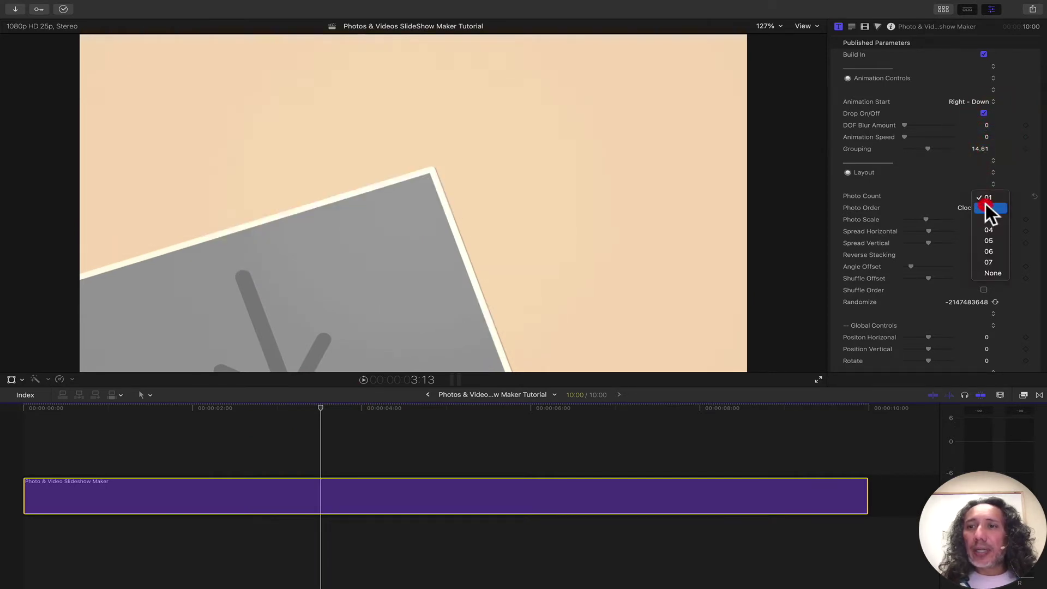
{"action": "left_click", "coordinate": [986, 204]}
{"action": "left_click", "coordinate": [985, 195]}
{"action": "left_click", "coordinate": [985, 207]}
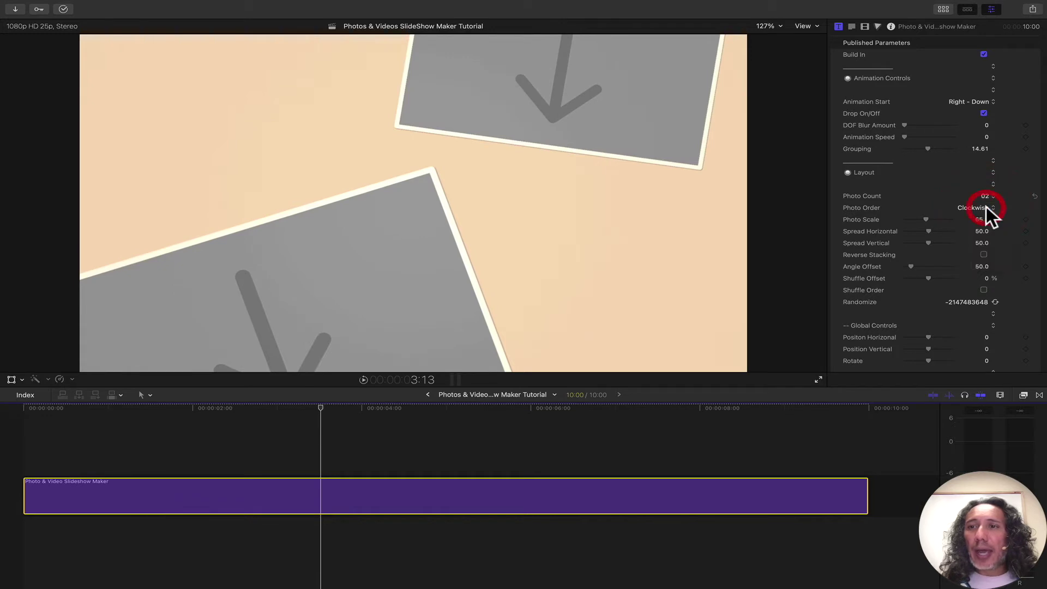
{"action": "left_click", "coordinate": [985, 196]}
{"action": "left_click", "coordinate": [986, 209]}
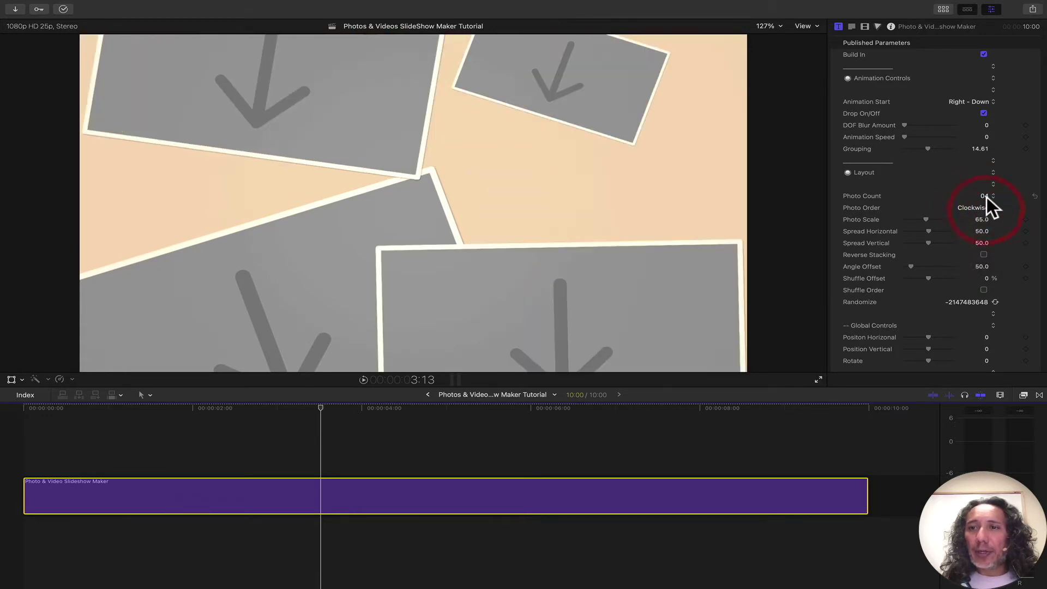
{"action": "left_click", "coordinate": [986, 197]}
{"action": "left_click", "coordinate": [986, 201]}
{"action": "left_click", "coordinate": [987, 195]}
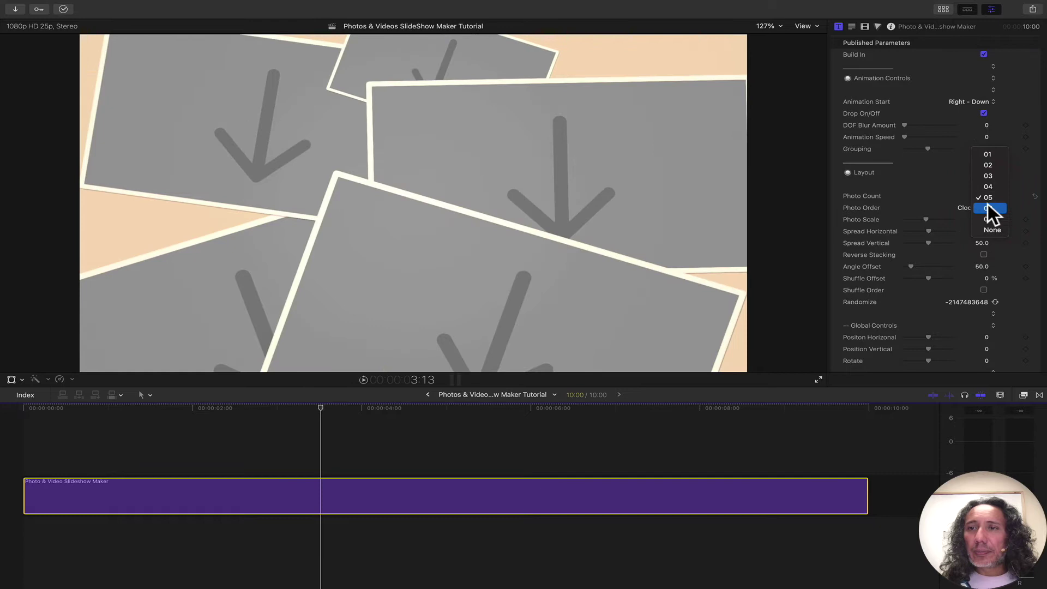
{"action": "left_click", "coordinate": [987, 208]}
{"action": "left_click", "coordinate": [989, 196]}
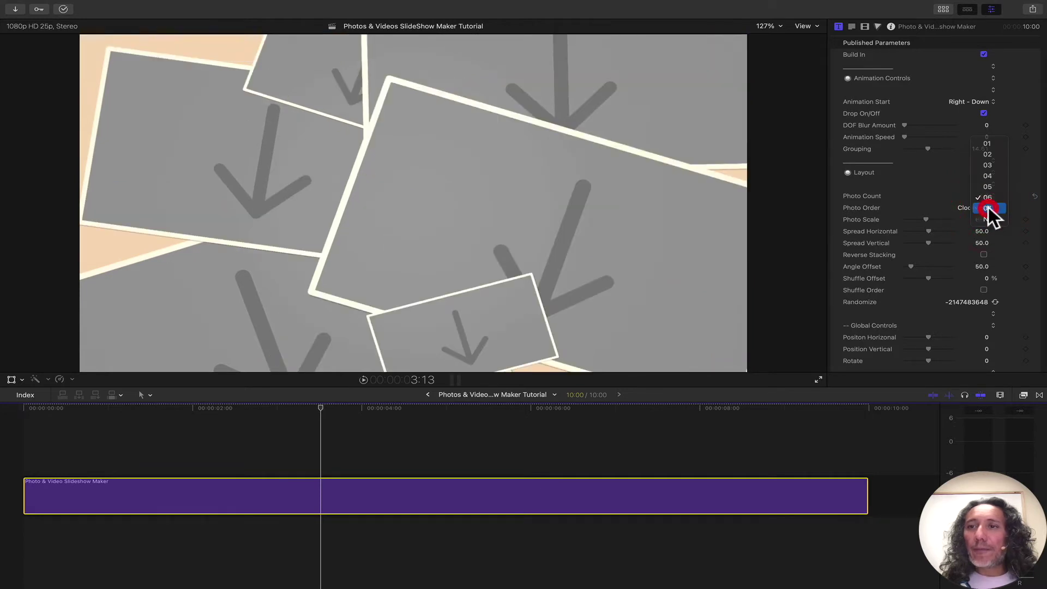
{"action": "left_click", "coordinate": [988, 208]}
{"action": "left_click", "coordinate": [986, 195]}
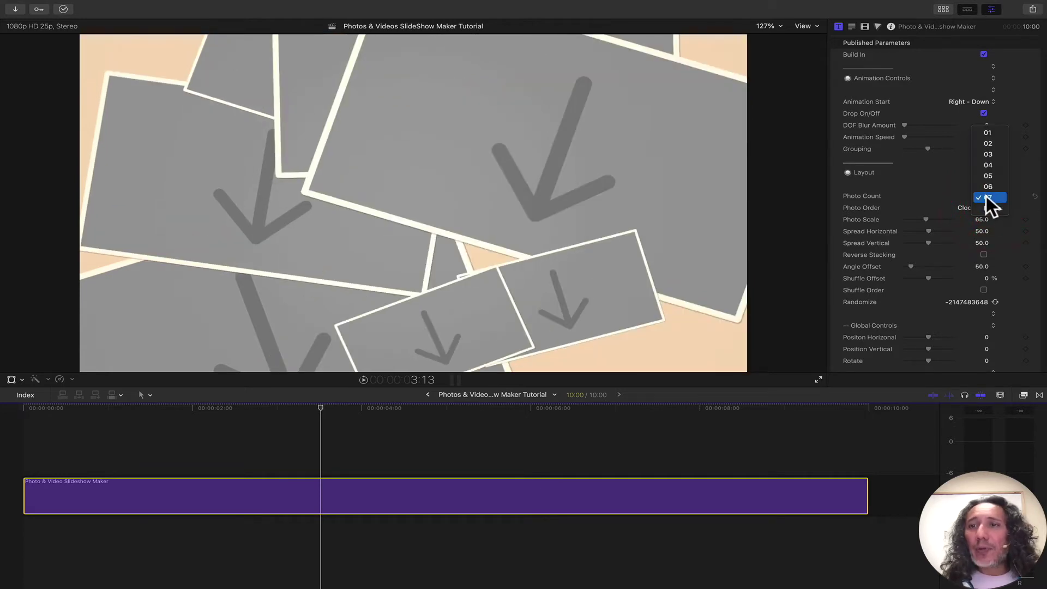
{"action": "left_click", "coordinate": [985, 205]}
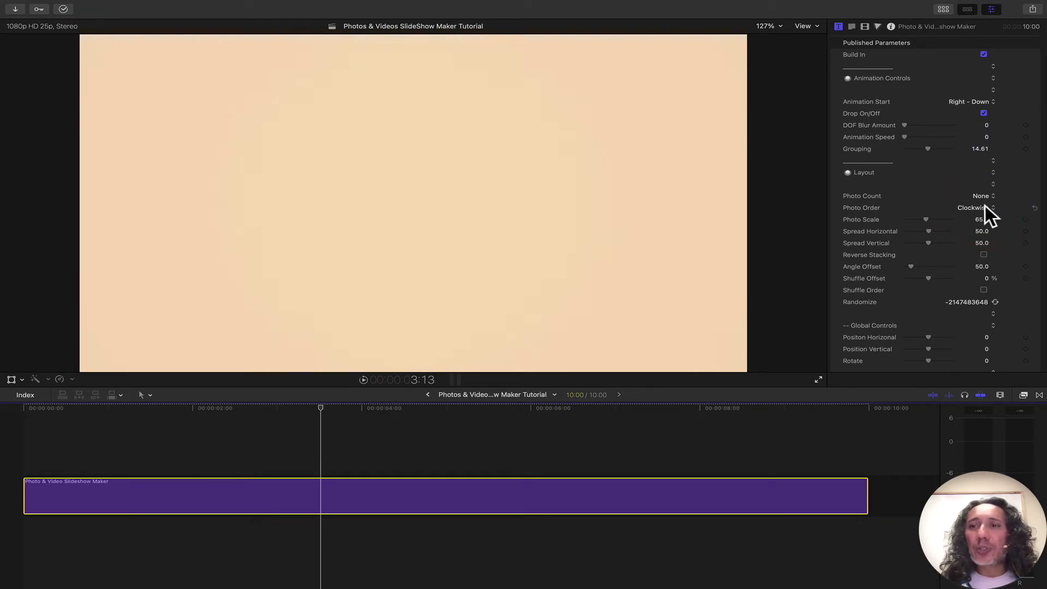
{"action": "left_click", "coordinate": [982, 195]}
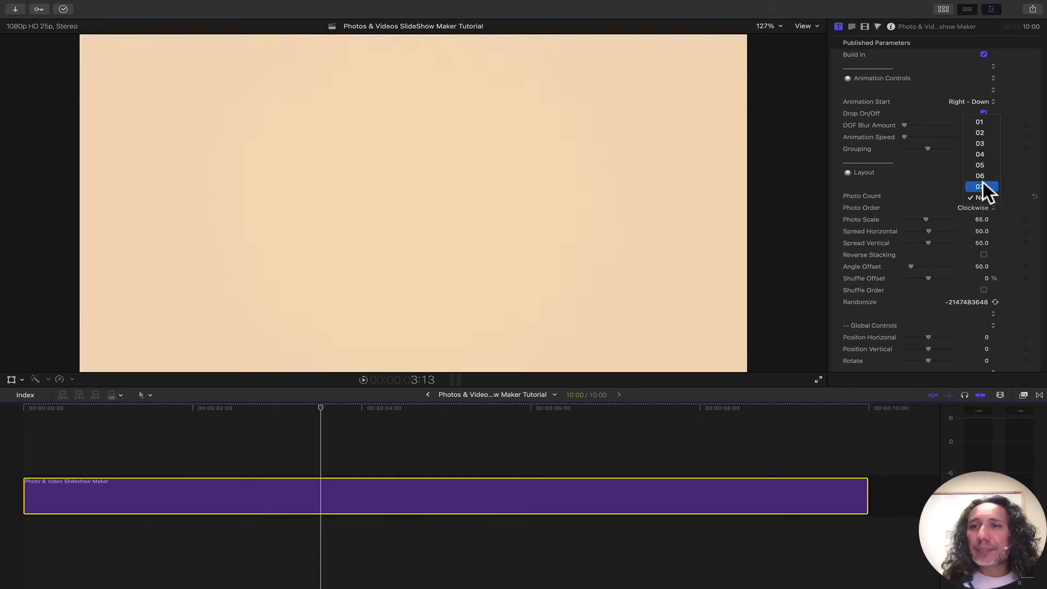
{"action": "left_click", "coordinate": [983, 182]}
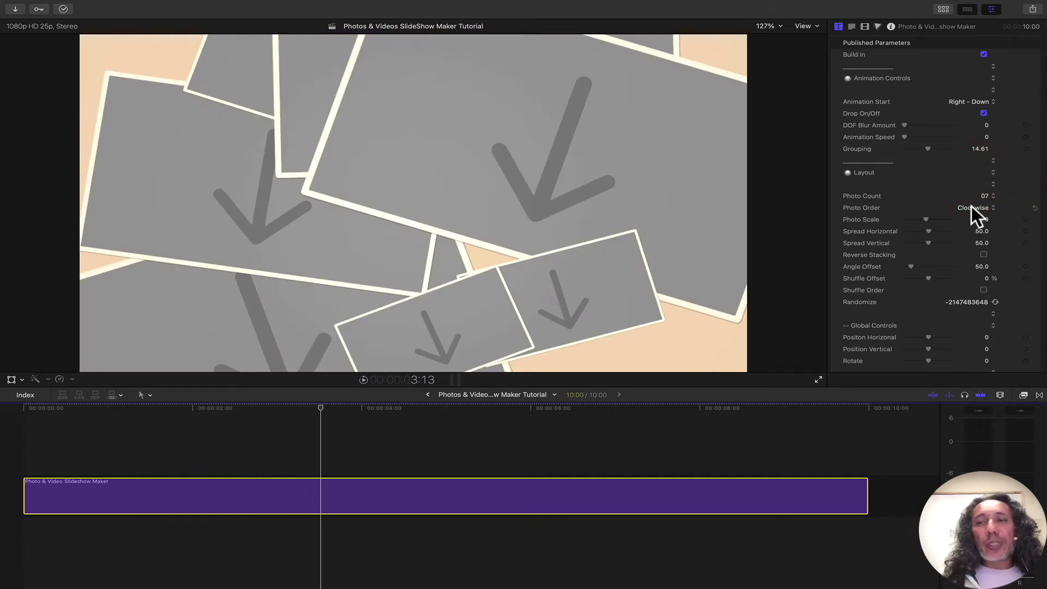
- Try Counter Clockwise photo order and scrub to preview it
{"action": "left_click", "coordinate": [970, 207]}
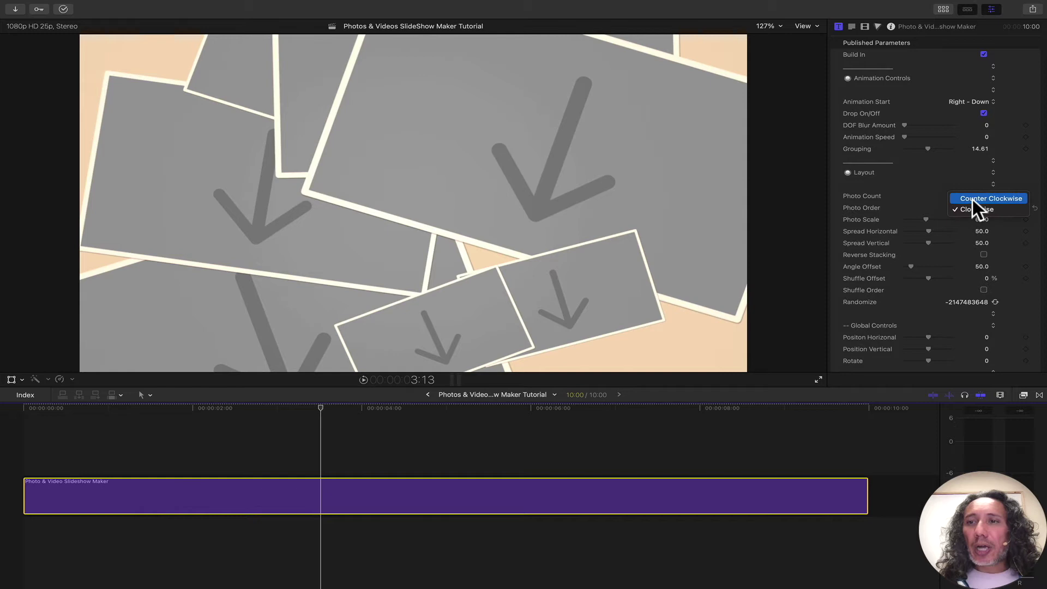
{"action": "left_click", "coordinate": [972, 199]}
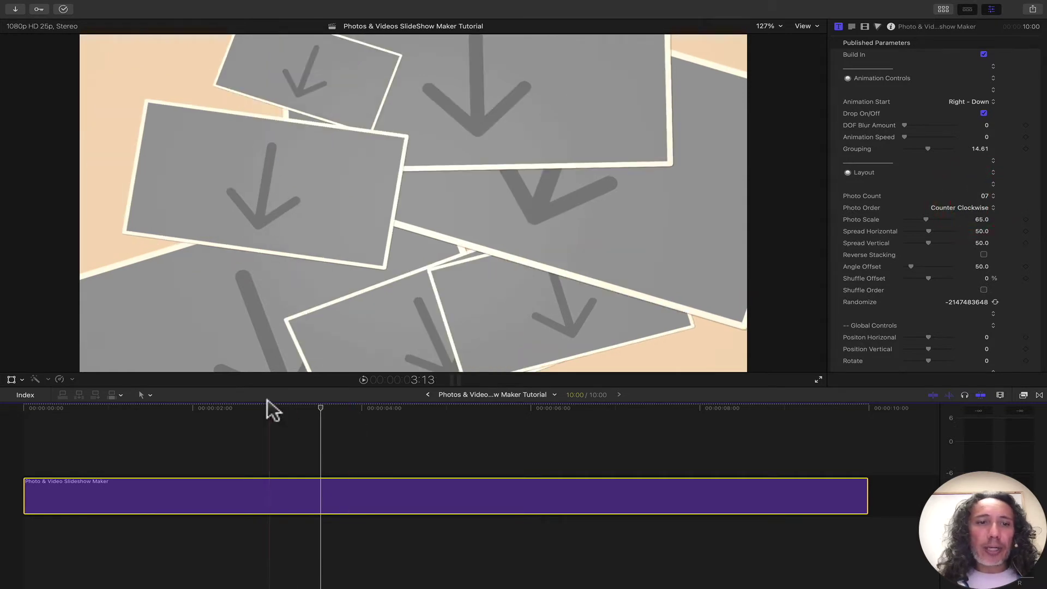
{"action": "left_click_drag", "start_coordinate": [141, 408], "coordinate": [260, 404]}
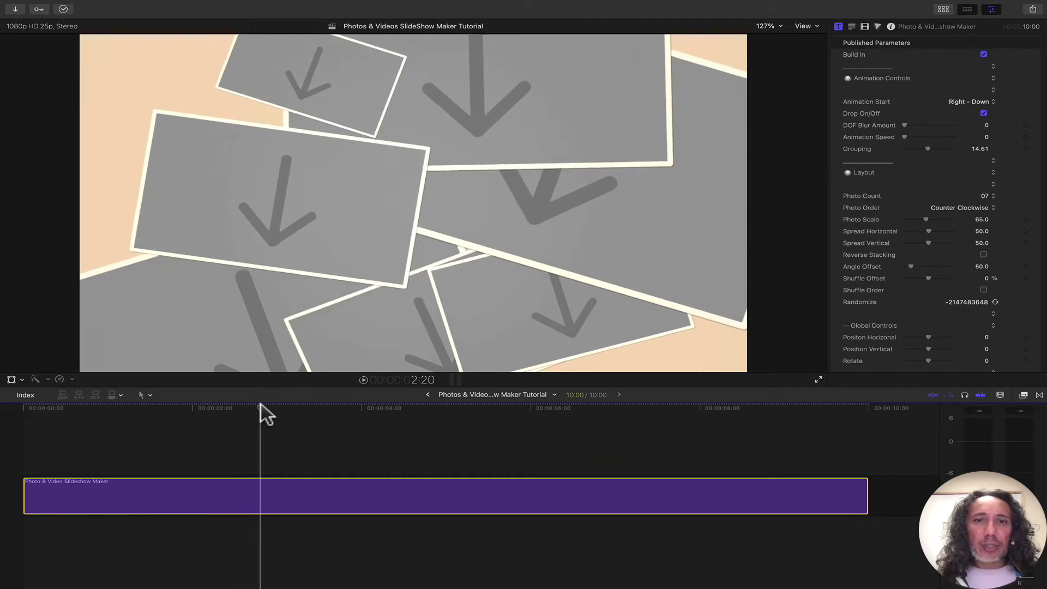
- Return Photo Order to Clockwise and set Photo Scale 60.84 with spreads 48.67 and 49.01
{"action": "left_click", "coordinate": [964, 209]}
{"action": "left_click", "coordinate": [964, 219]}
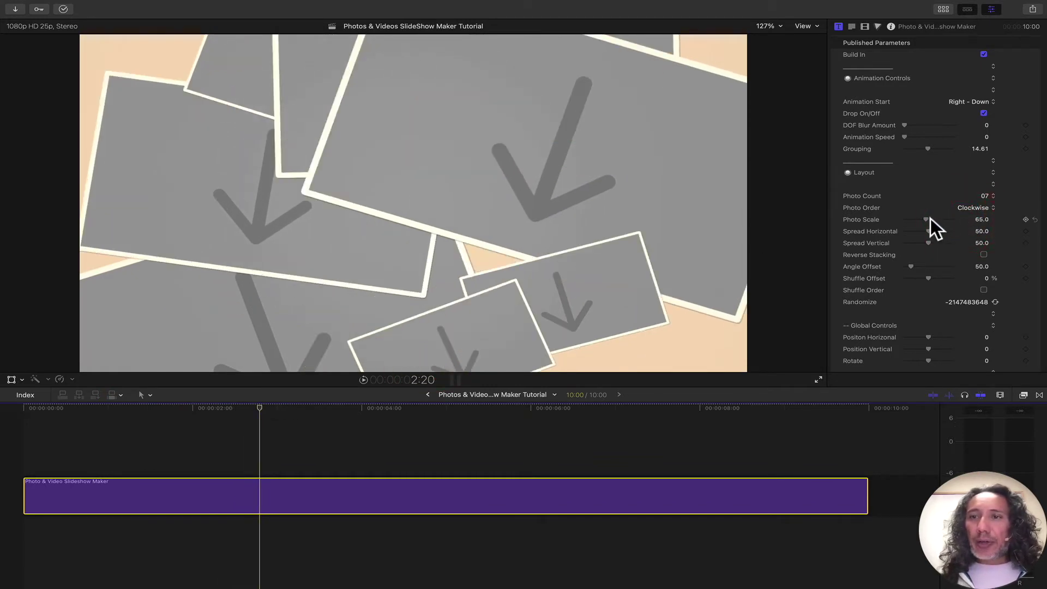
{"action": "left_click_drag", "start_coordinate": [927, 217], "coordinate": [925, 217]}
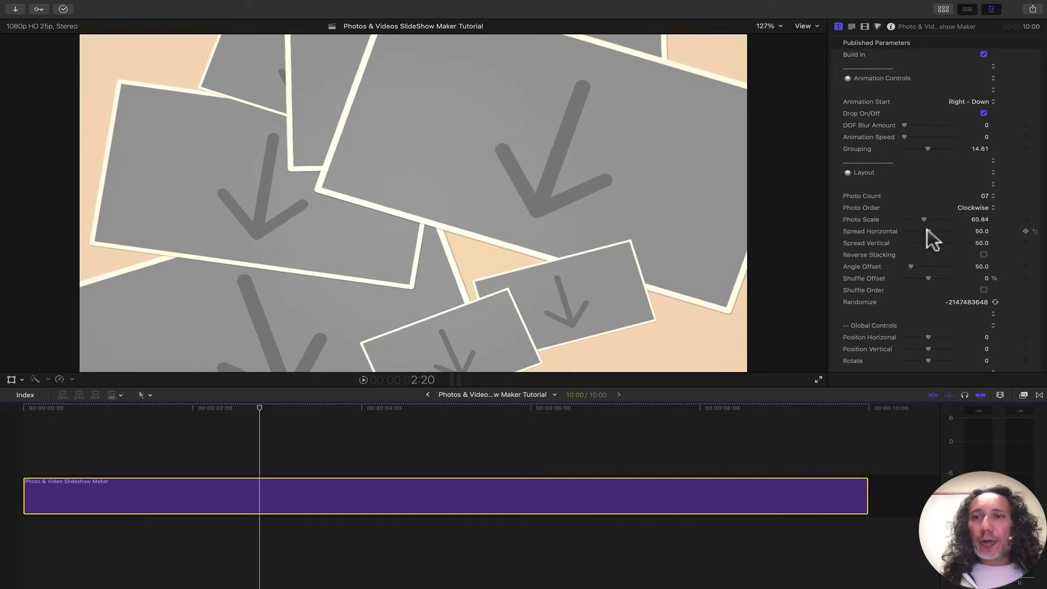
{"action": "mouse_move", "coordinate": [927, 229]}
{"action": "left_mouse_down"}
{"action": "mouse_move", "coordinate": [943, 229]}
{"action": "mouse_move", "coordinate": [916, 230]}
{"action": "mouse_move", "coordinate": [927, 227]}
{"action": "mouse_move", "coordinate": [936, 241]}
{"action": "mouse_move", "coordinate": [927, 243]}
{"action": "left_mouse_up"}
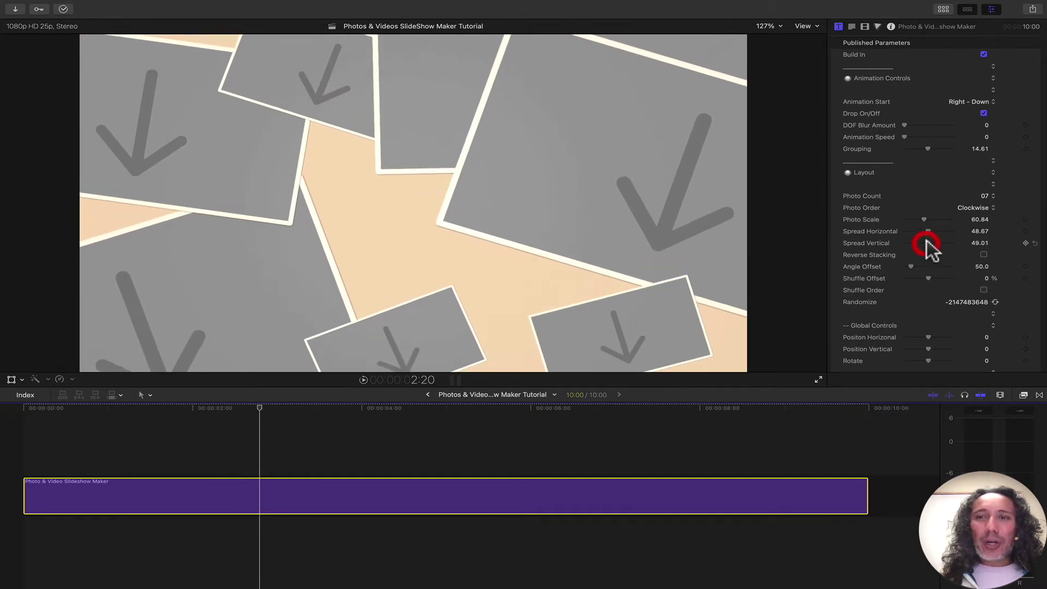
- Turn Reverse Stacking on and increase Angle Offset to 59.74
{"action": "left_click", "coordinate": [983, 254]}
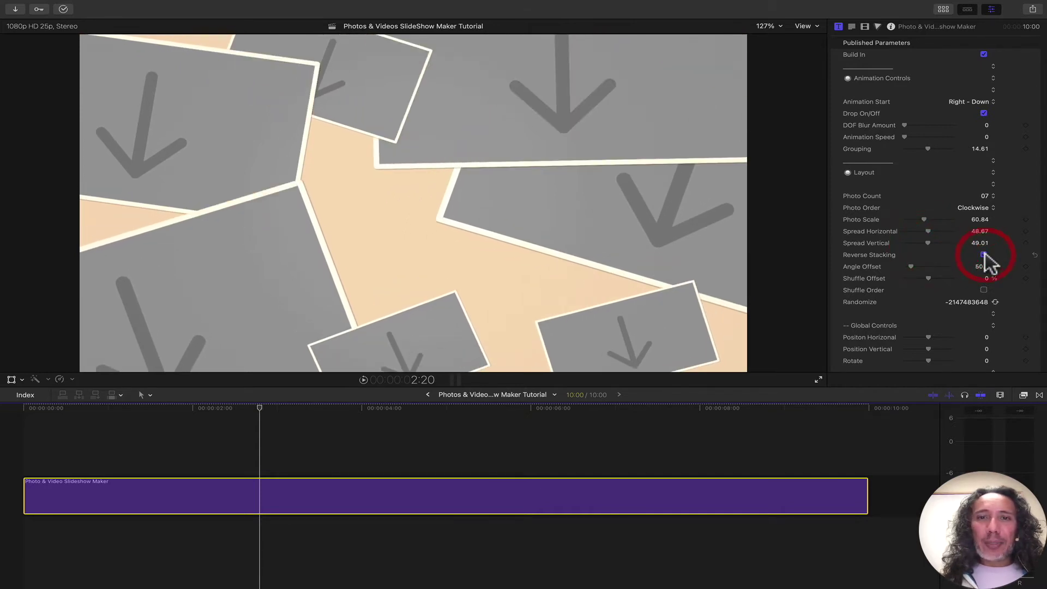
{"action": "left_click", "coordinate": [983, 254]}
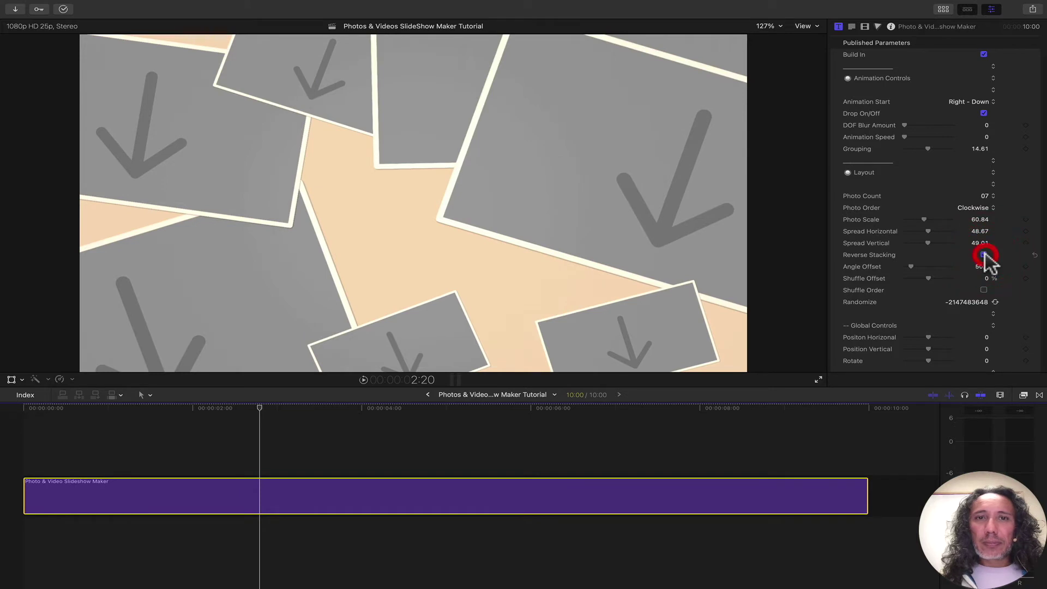
{"action": "left_click", "coordinate": [983, 254]}
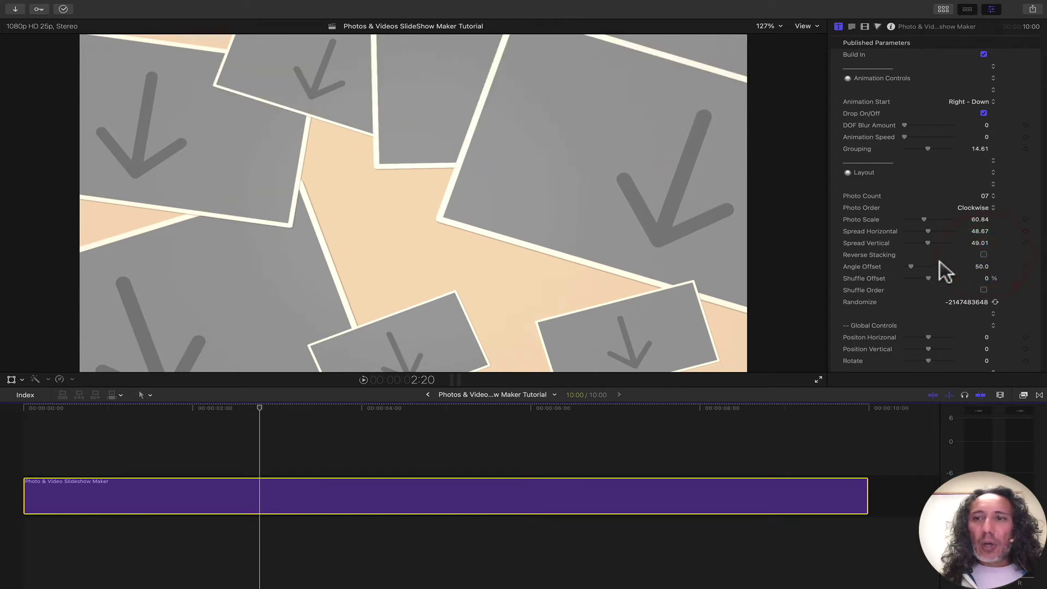
{"action": "left_click_drag", "start_coordinate": [911, 266], "coordinate": [934, 275]}
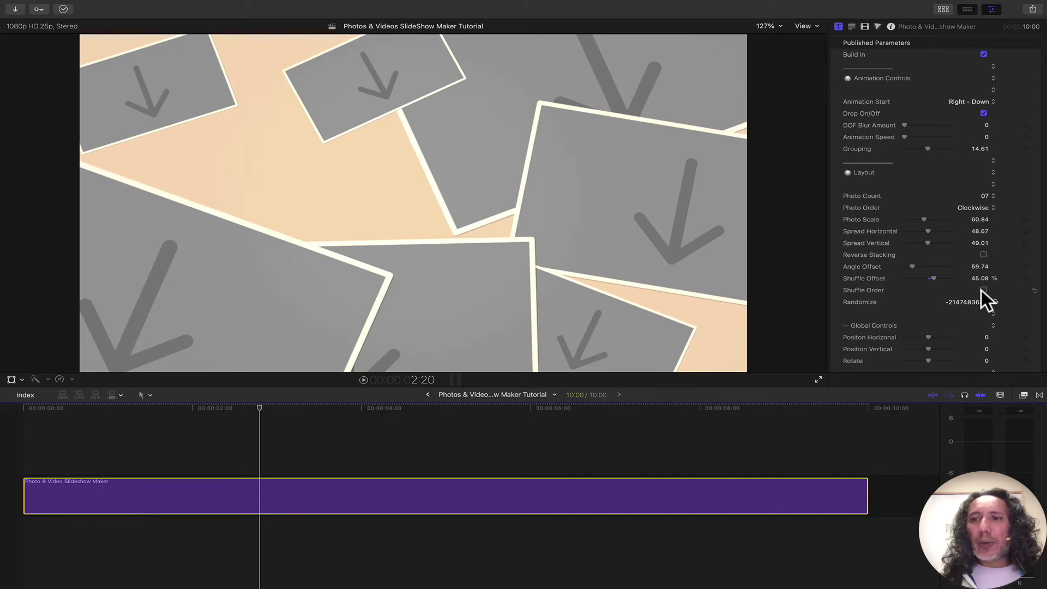
- Toggle Shuffle Order several times to try different shuffled photo layouts
{"action": "left_click", "coordinate": [983, 289]}
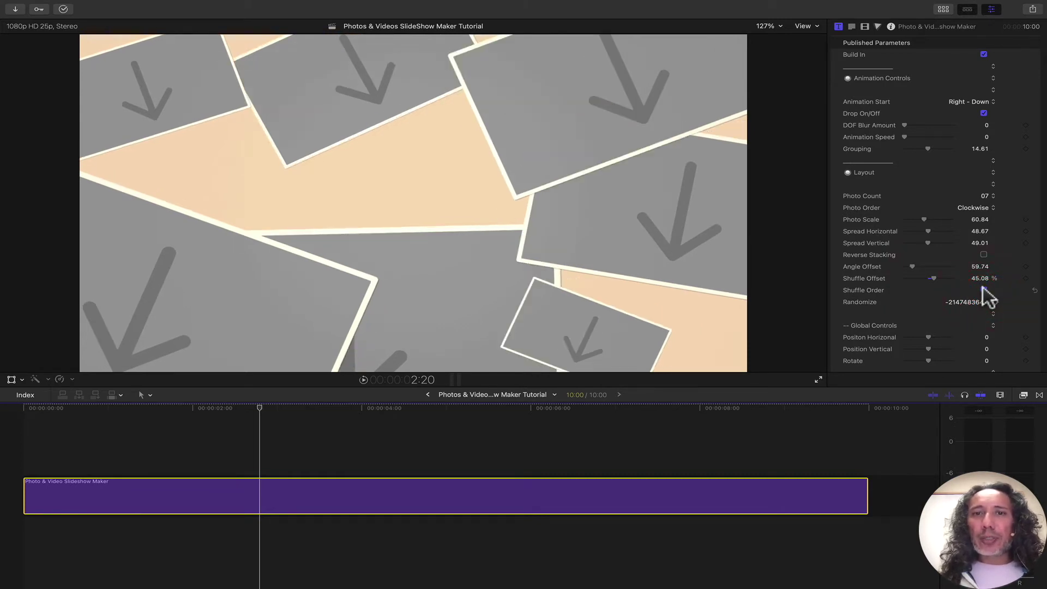
{"action": "left_click", "coordinate": [983, 290]}
{"action": "left_click", "coordinate": [983, 290]}
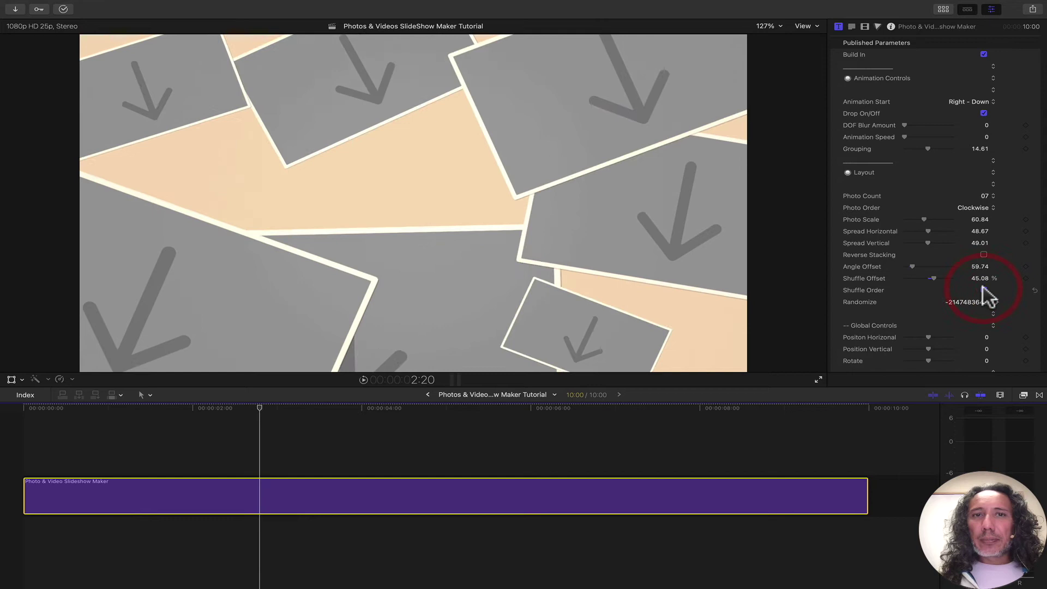
{"action": "left_click", "coordinate": [983, 290]}
{"action": "left_click", "coordinate": [984, 289]}
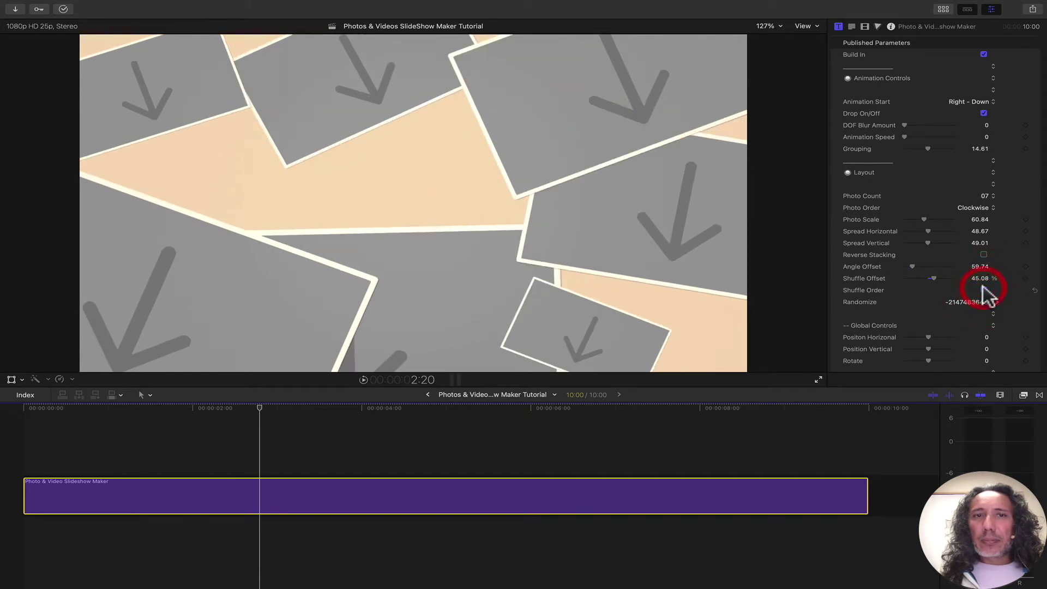
{"action": "left_click", "coordinate": [983, 290]}
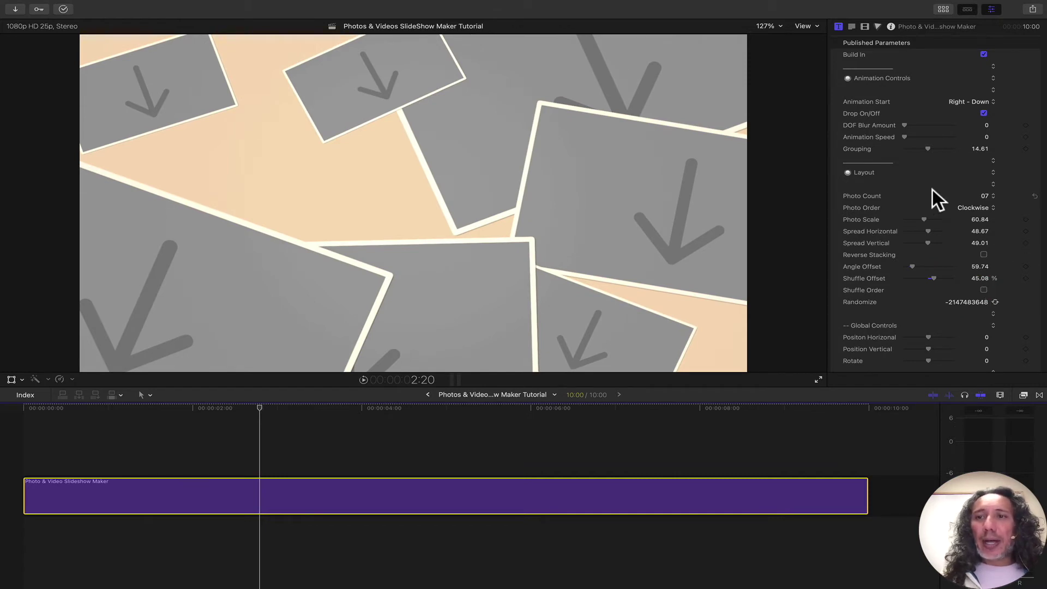
{"action": "left_click", "coordinate": [995, 301]}
{"action": "left_click", "coordinate": [996, 300]}
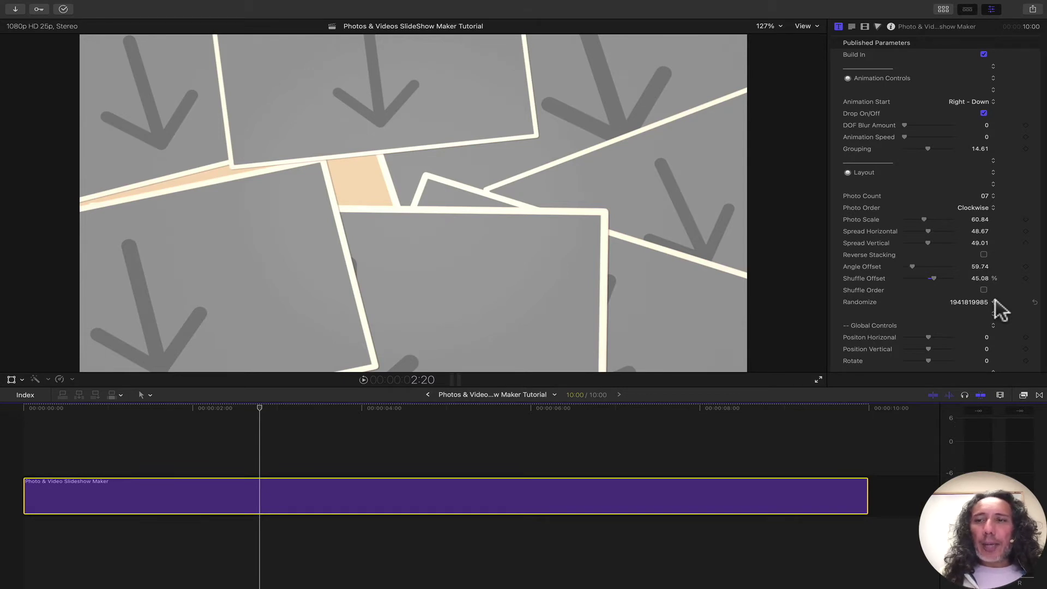
{"action": "left_click", "coordinate": [994, 301]}
{"action": "left_click", "coordinate": [993, 300]}
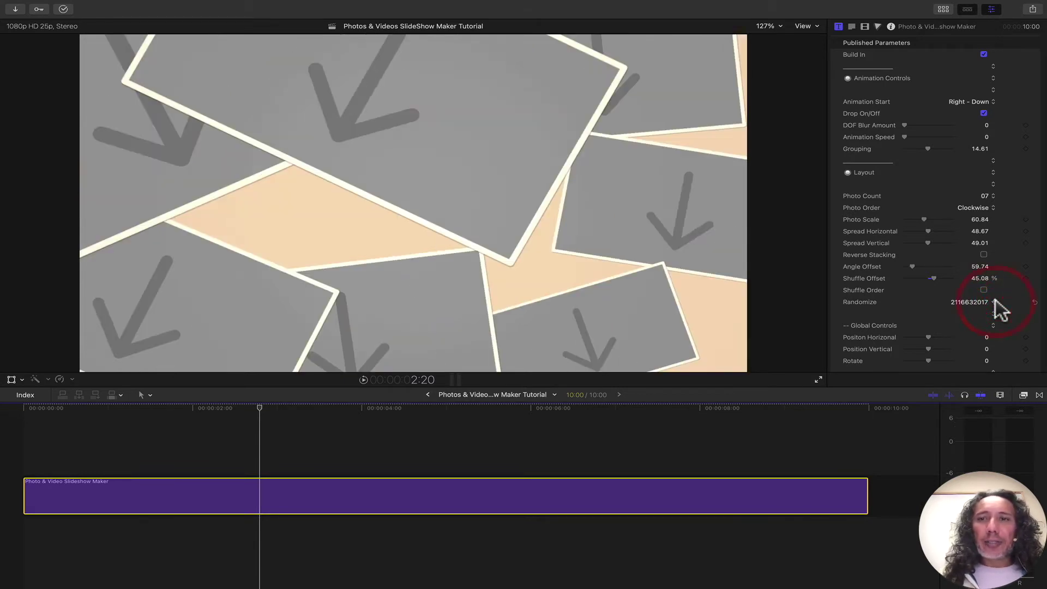
{"action": "left_click", "coordinate": [994, 300]}
{"action": "left_click", "coordinate": [994, 300]}
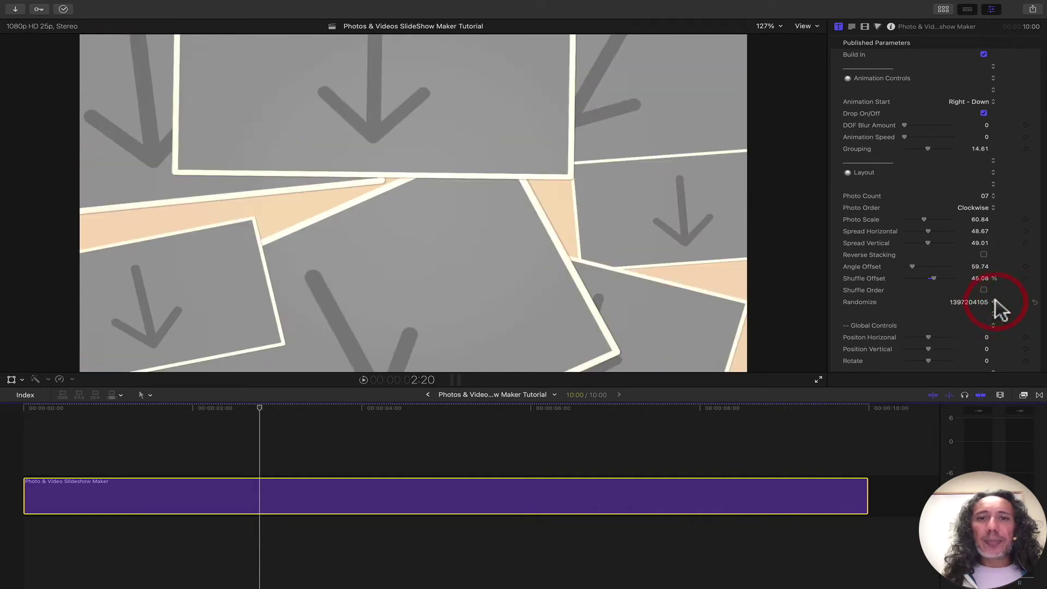
{"action": "left_click", "coordinate": [994, 300]}
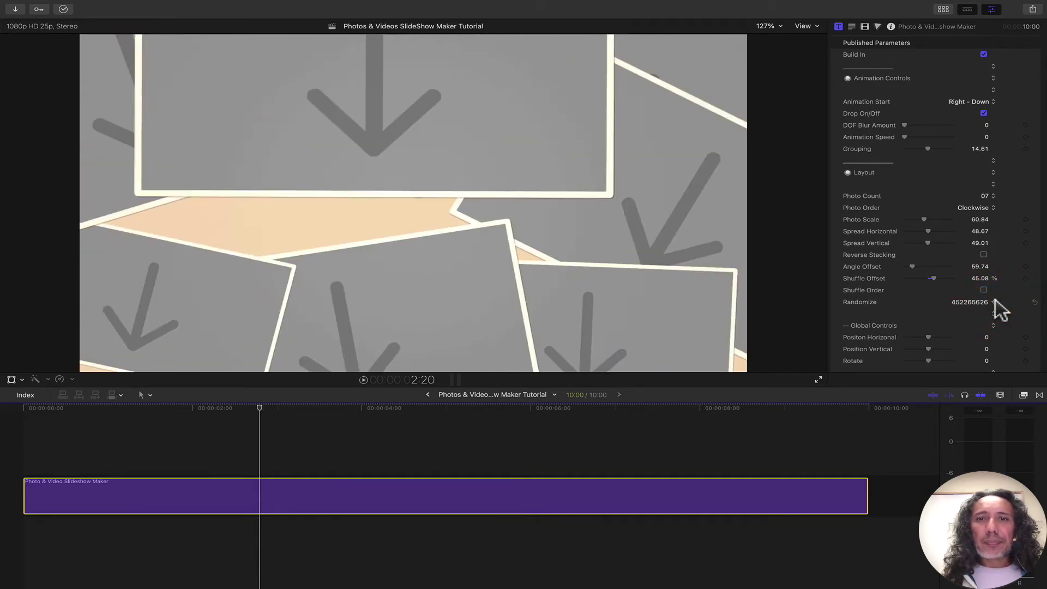
{"action": "left_click", "coordinate": [994, 300]}
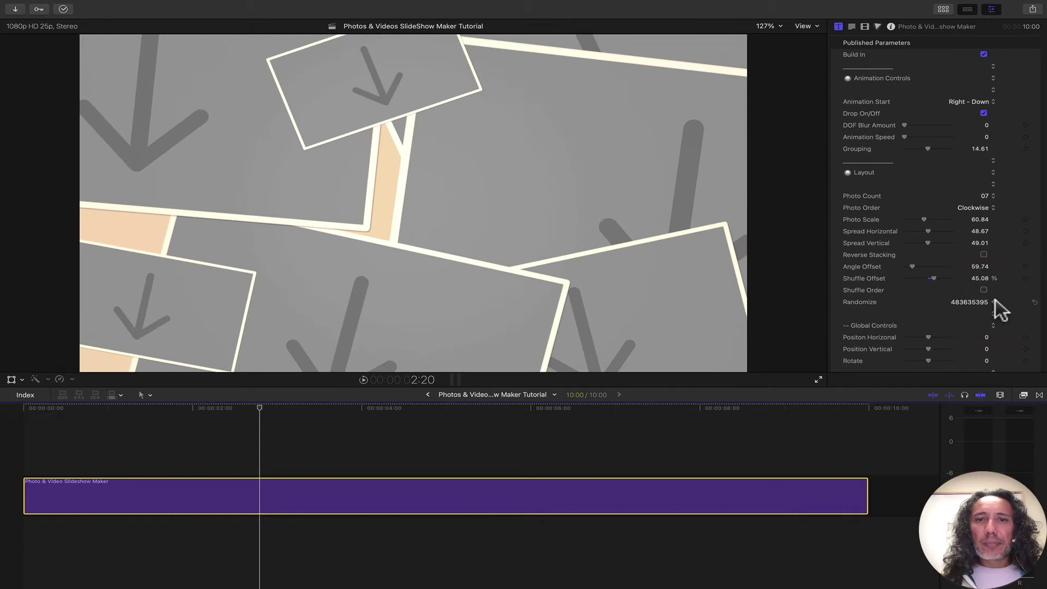
{"action": "left_click", "coordinate": [994, 300]}
{"action": "left_click", "coordinate": [994, 300]}
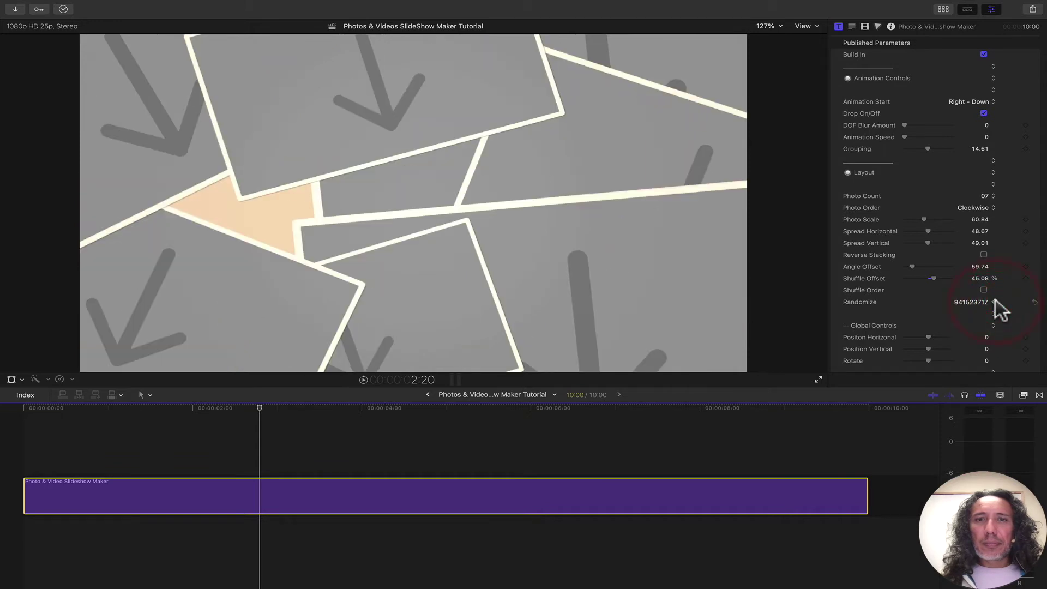
{"action": "left_click", "coordinate": [993, 300]}
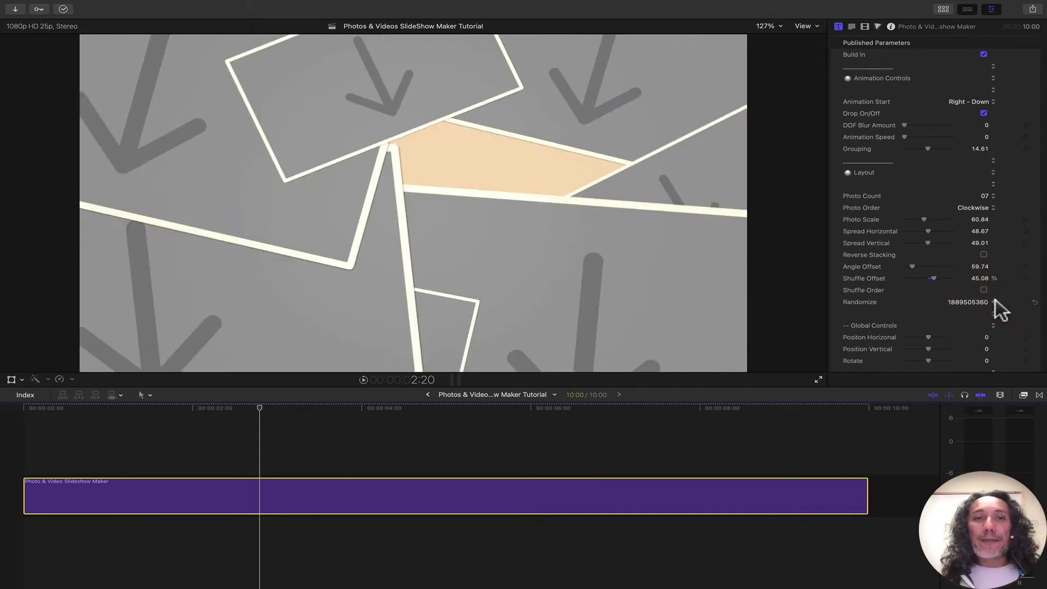
{"action": "left_click", "coordinate": [994, 301]}
{"action": "left_click", "coordinate": [994, 300]}
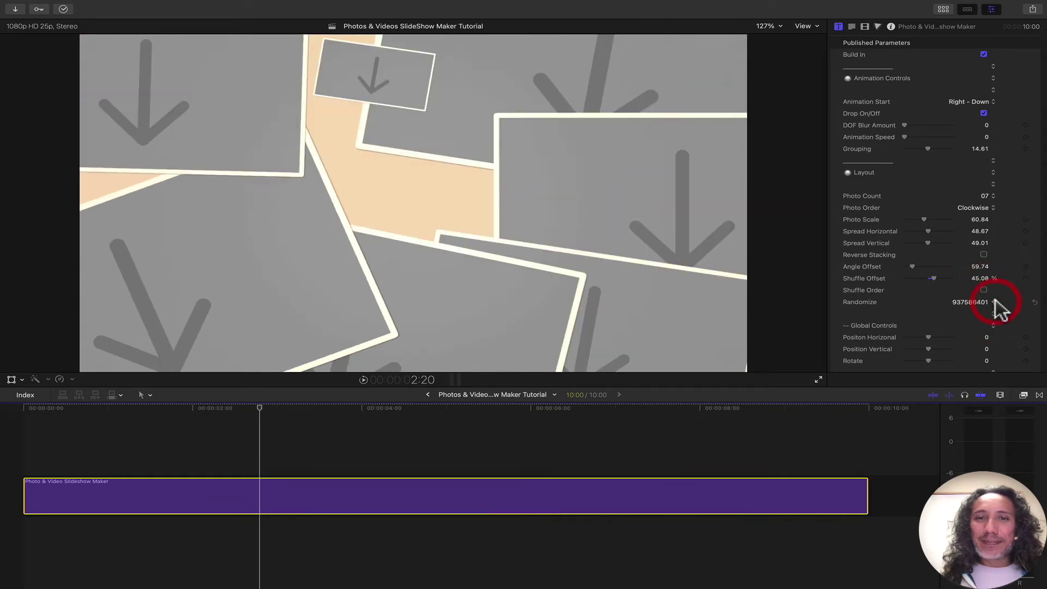
{"action": "left_click", "coordinate": [994, 300]}
{"action": "left_click", "coordinate": [993, 300]}
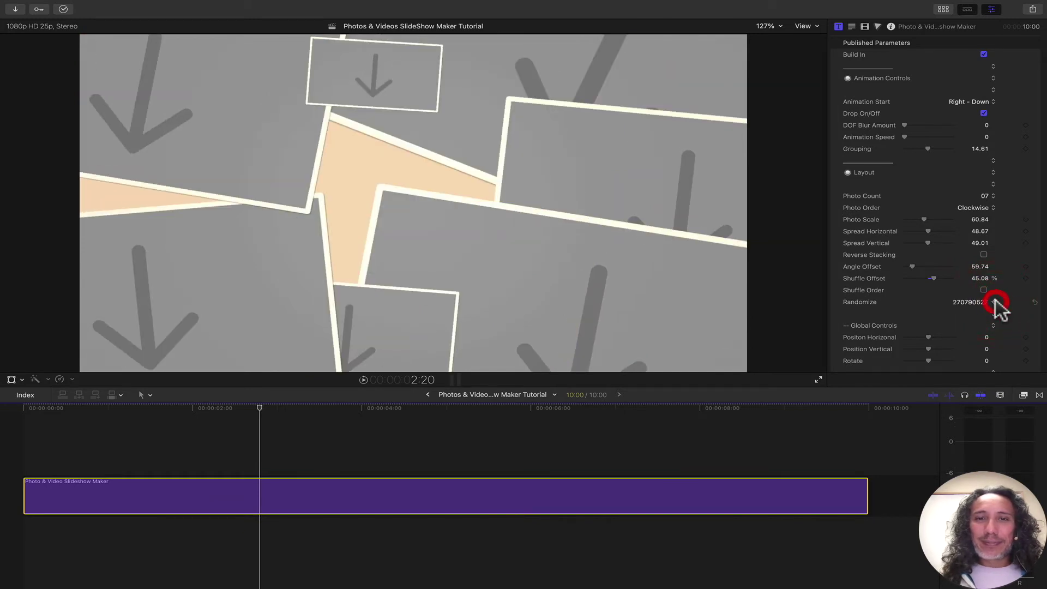
{"action": "left_click", "coordinate": [994, 300]}
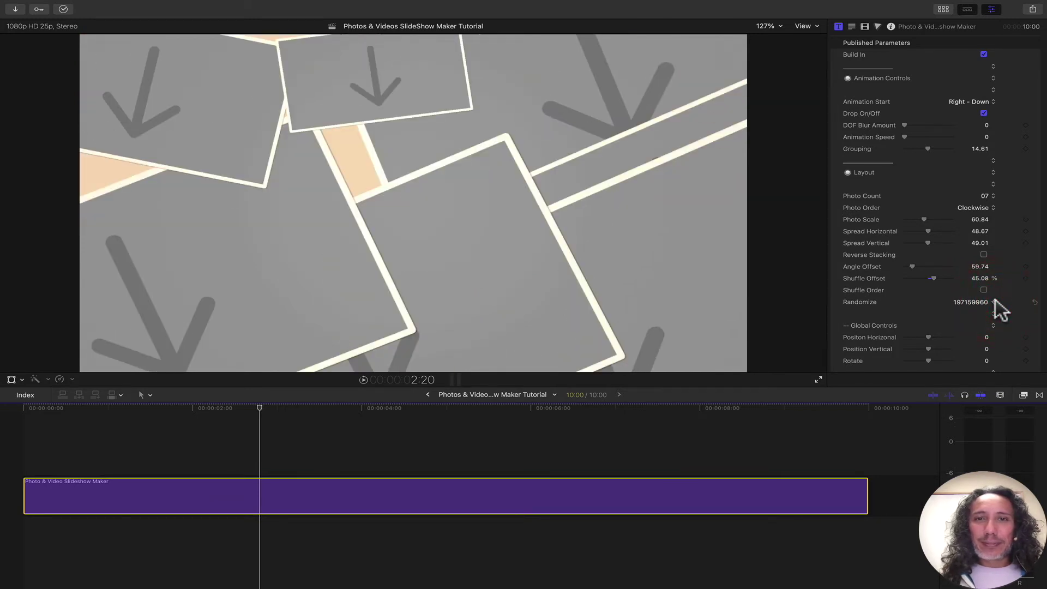
{"action": "left_click", "coordinate": [993, 301]}
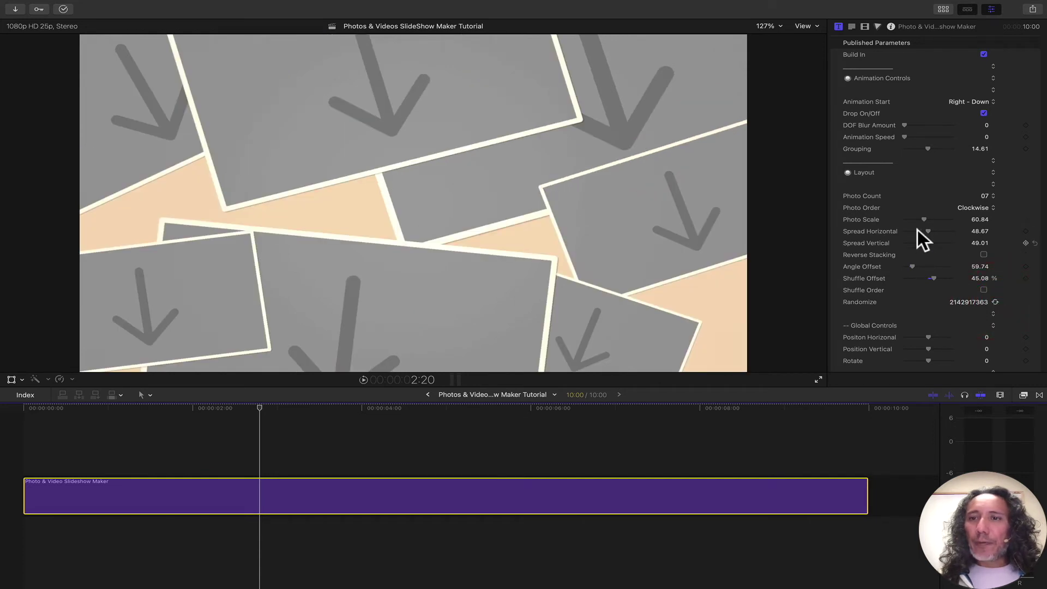
- Shrink the photos slightly and shift the whole collage to the right
{"action": "left_click_drag", "start_coordinate": [923, 218], "coordinate": [923, 243]}
{"action": "scroll", "coordinate": [905, 276], "scroll_direction": "down", "scroll_amount": 5}
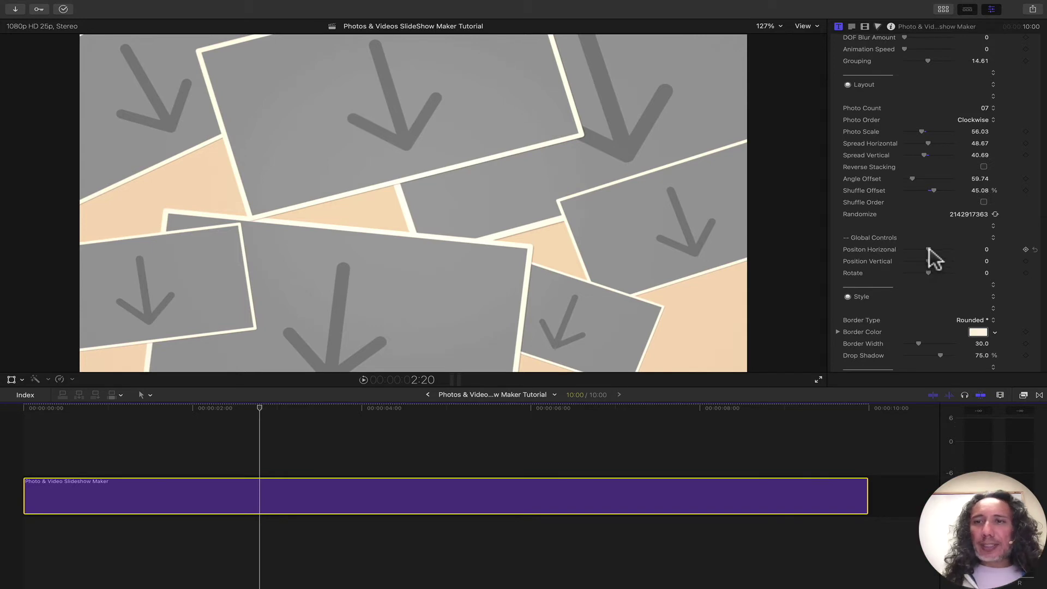
{"action": "left_click_drag", "start_coordinate": [929, 248], "coordinate": [927, 274]}
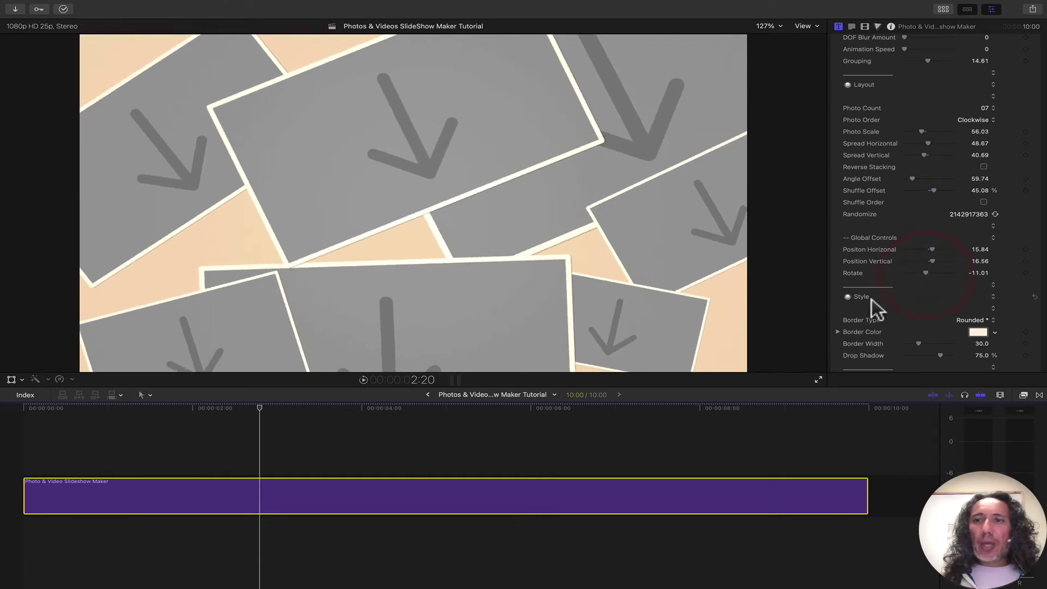
{"action": "scroll", "coordinate": [872, 299], "scroll_direction": "down", "scroll_amount": 5}
{"action": "scroll", "coordinate": [872, 299], "scroll_direction": "down", "scroll_amount": 1}
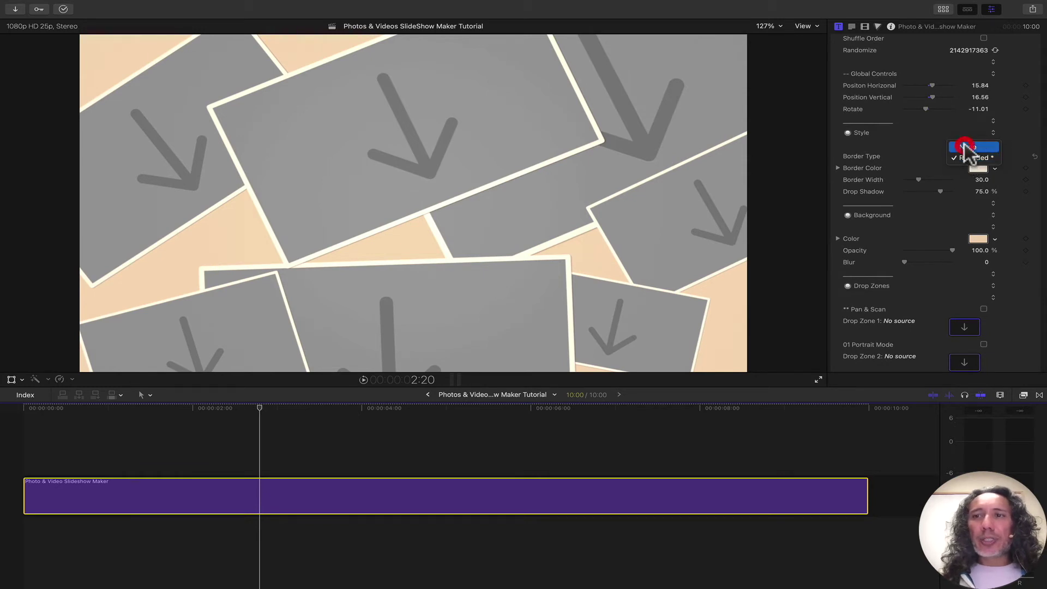
- Turn the borders off and back on as Rounded, then raise Border Width to 33
{"action": "left_click", "coordinate": [964, 144]}
{"action": "left_click", "coordinate": [976, 152]}
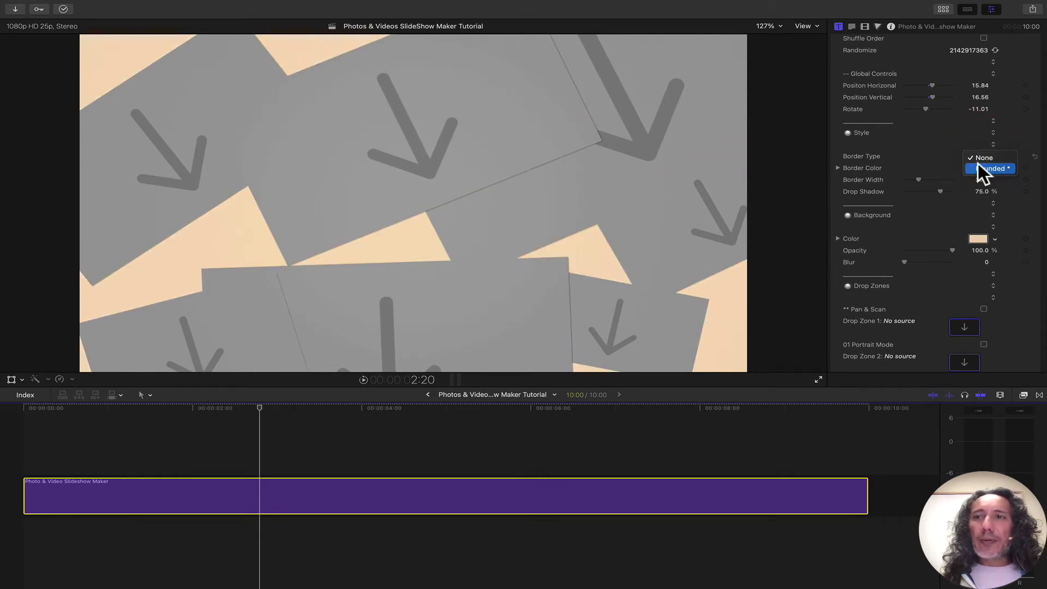
{"action": "left_click", "coordinate": [978, 164]}
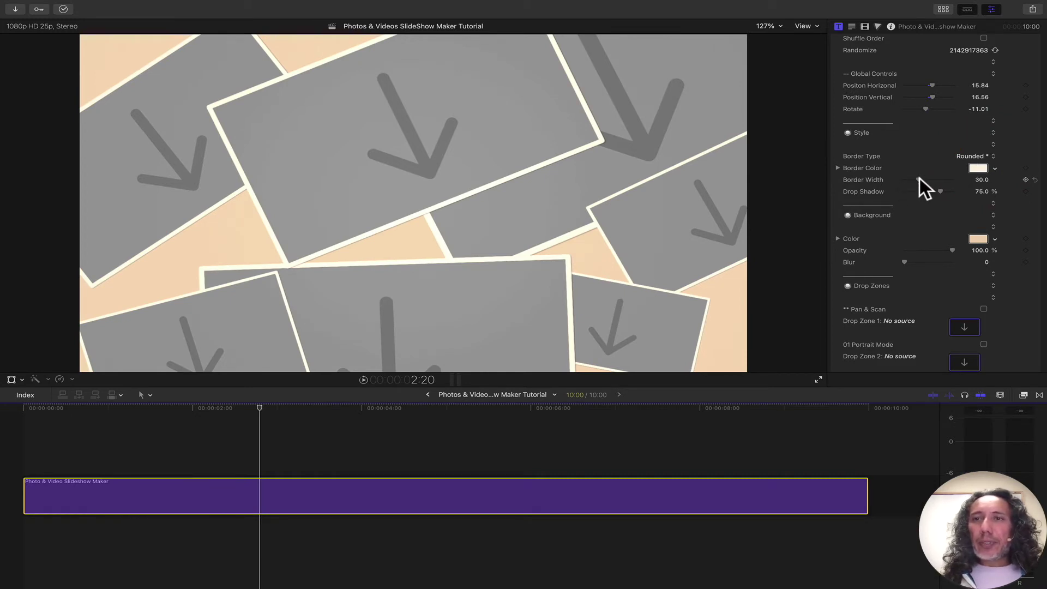
{"action": "left_click_drag", "start_coordinate": [924, 178], "coordinate": [943, 188]}
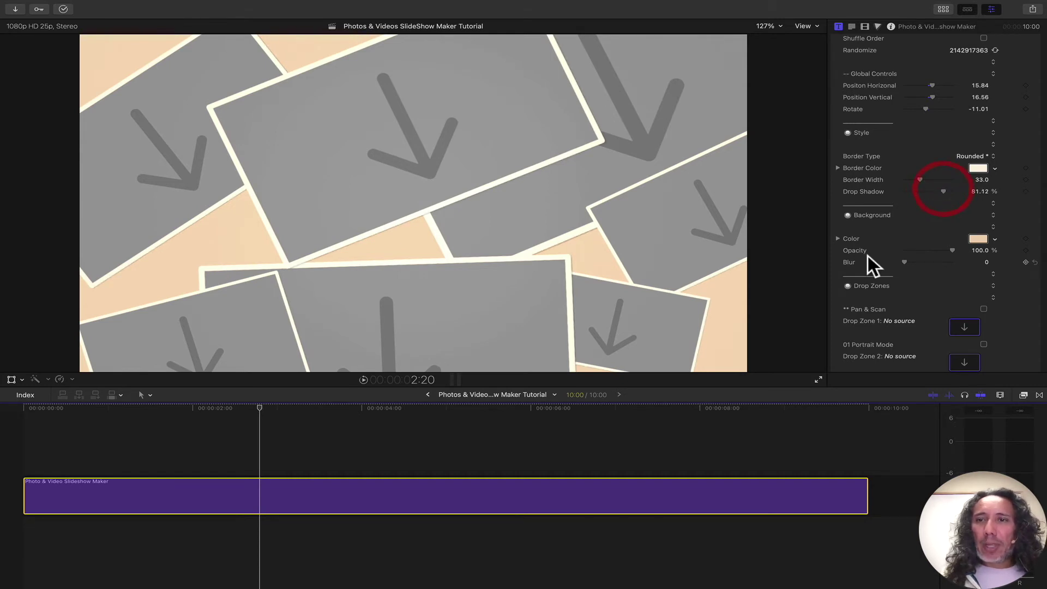
{"action": "scroll", "coordinate": [868, 257], "scroll_direction": "down", "scroll_amount": 3}
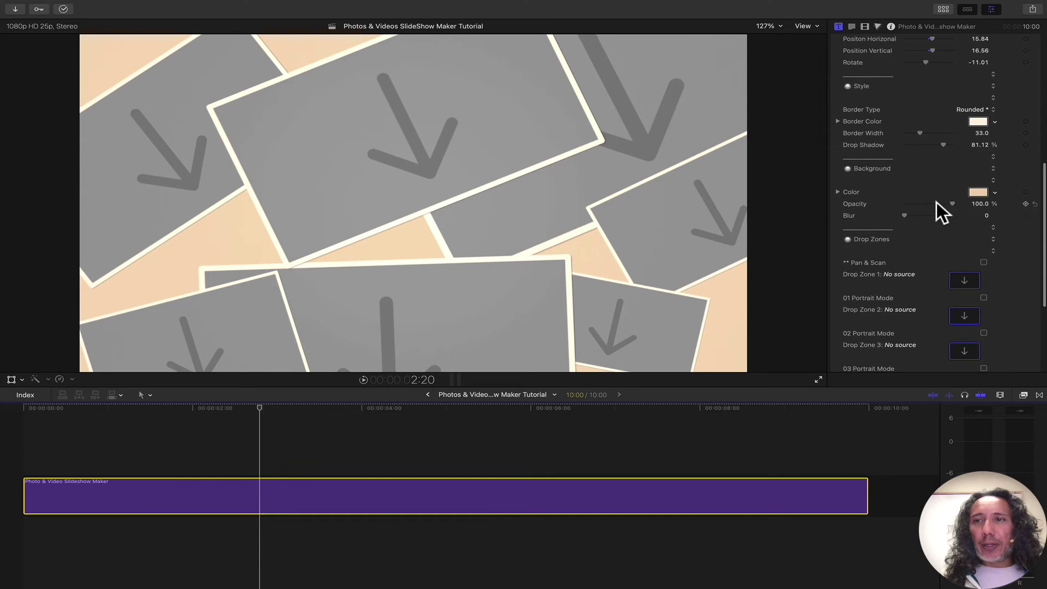
{"action": "left_click", "coordinate": [977, 192]}
{"action": "left_click_drag", "start_coordinate": [82, 470], "coordinate": [71, 489]}
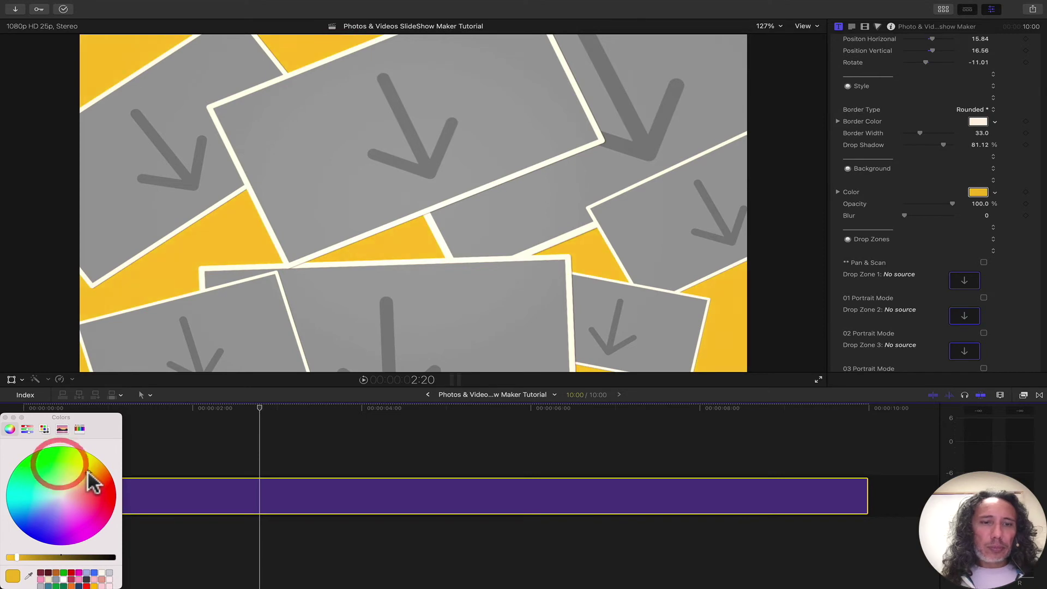
{"action": "left_click", "coordinate": [5, 417]}
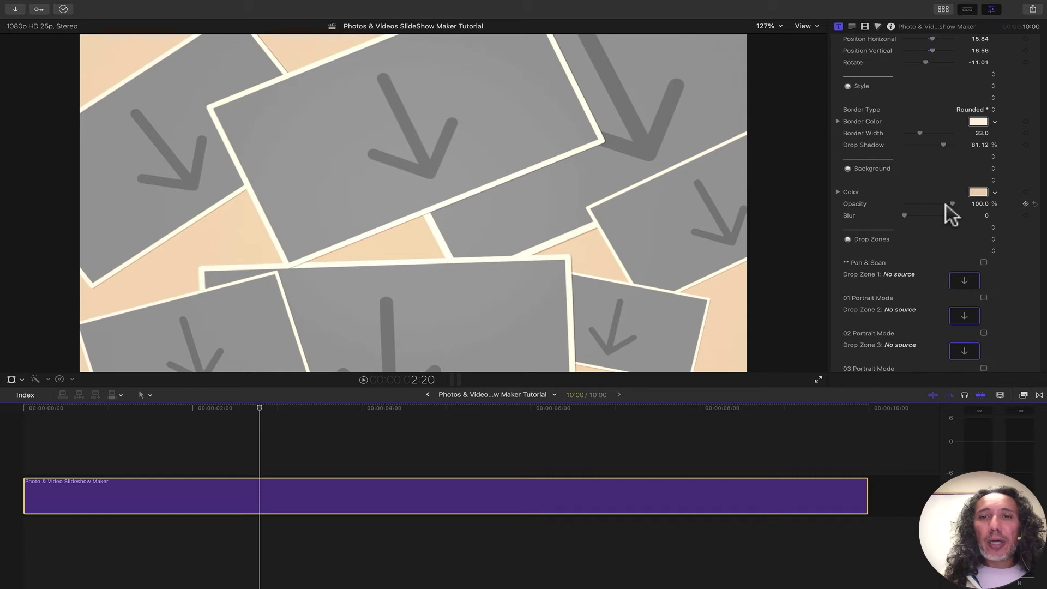
{"action": "left_click_drag", "start_coordinate": [949, 201], "coordinate": [870, 201]}
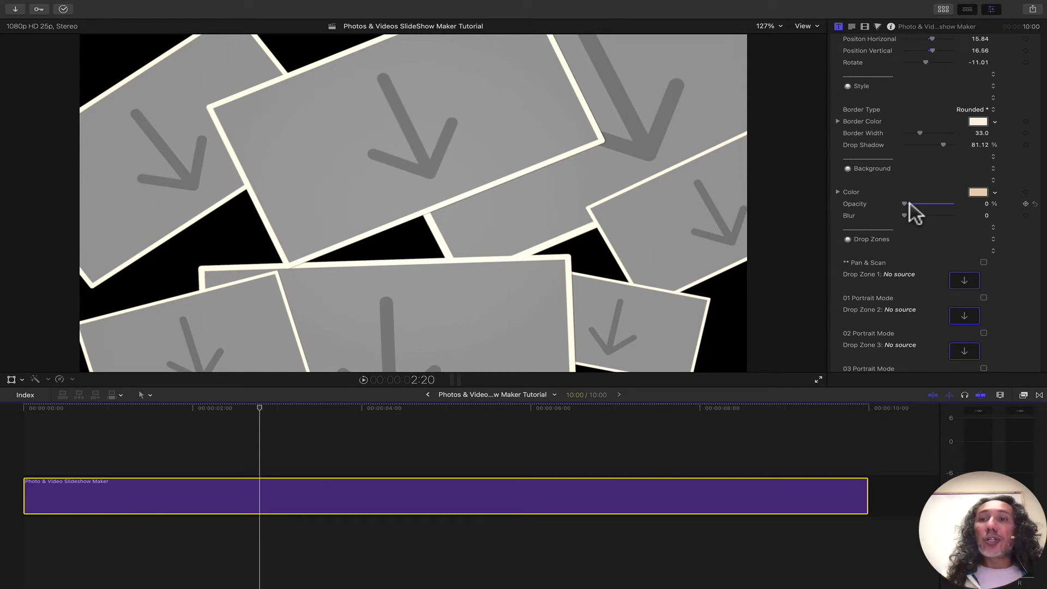
{"action": "mouse_move", "coordinate": [904, 213]}
{"action": "left_mouse_down"}
{"action": "mouse_move", "coordinate": [938, 214]}
{"action": "mouse_move", "coordinate": [896, 221]}
{"action": "left_mouse_up"}
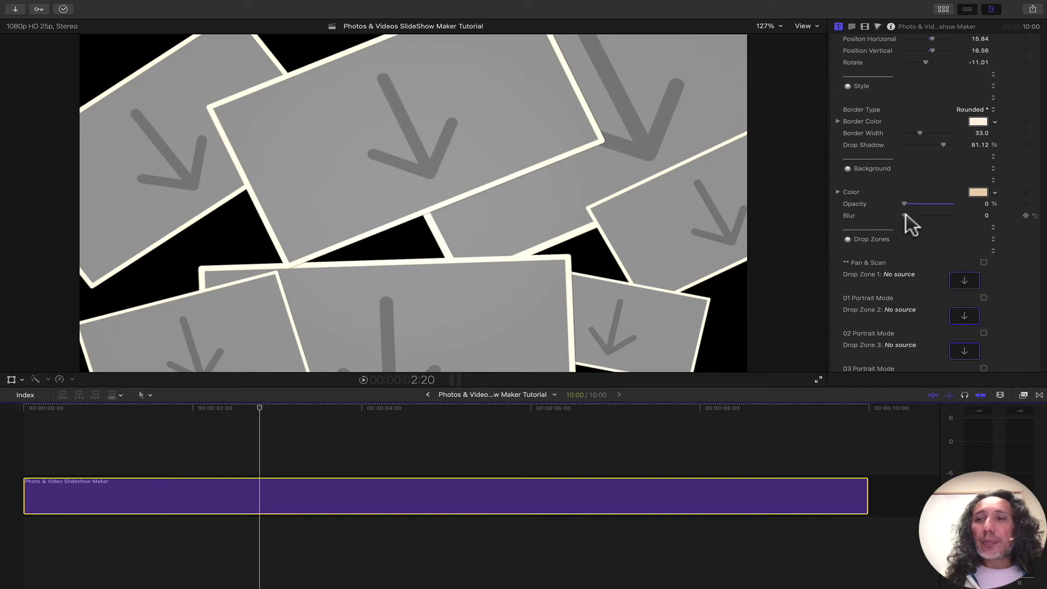
{"action": "left_click_drag", "start_coordinate": [905, 215], "coordinate": [974, 201]}
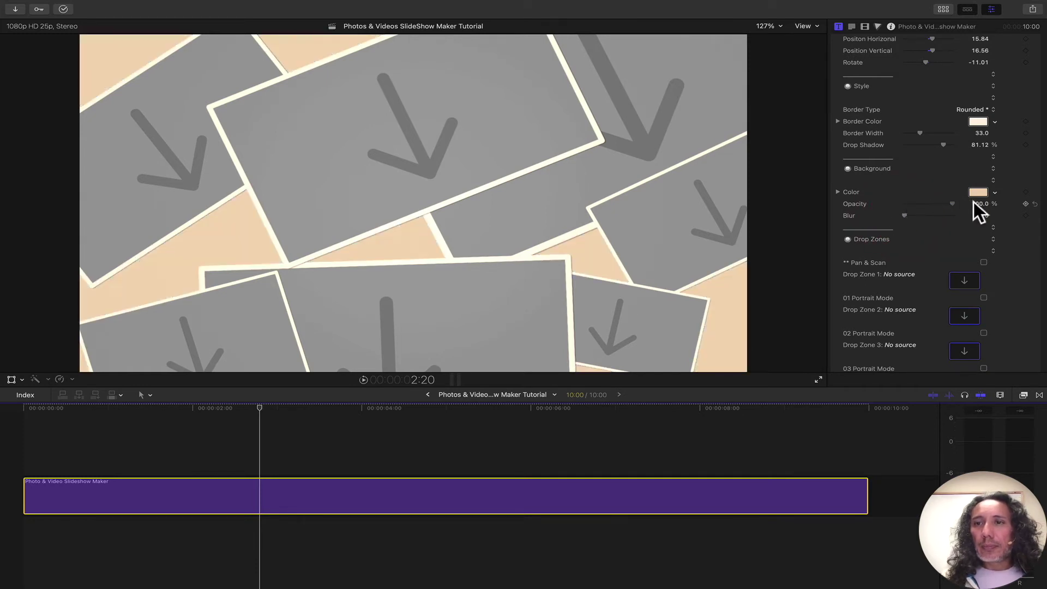
{"action": "scroll", "coordinate": [899, 279], "scroll_direction": "down", "scroll_amount": 5}
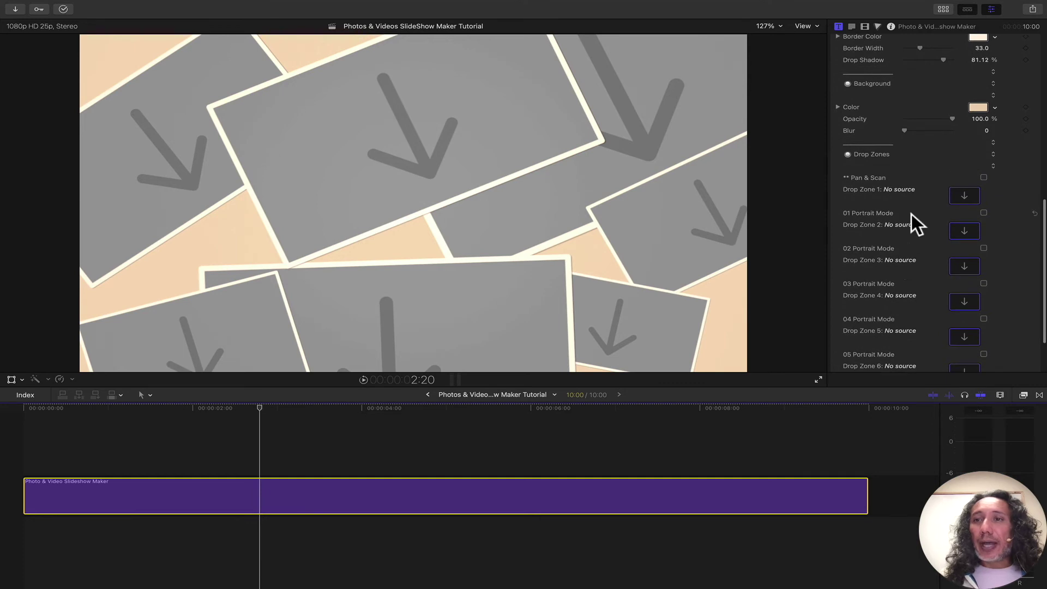
- Show the media browser with the imported photos and select the slideshow clip in the timeline
{"action": "left_click", "coordinate": [940, 16]}
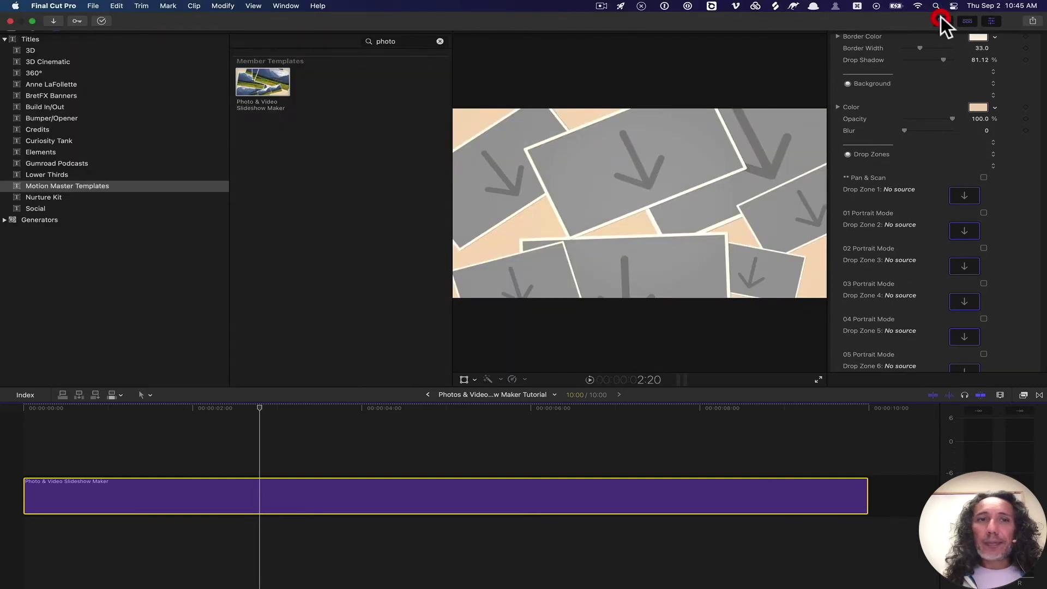
{"action": "left_click", "coordinate": [12, 27]}
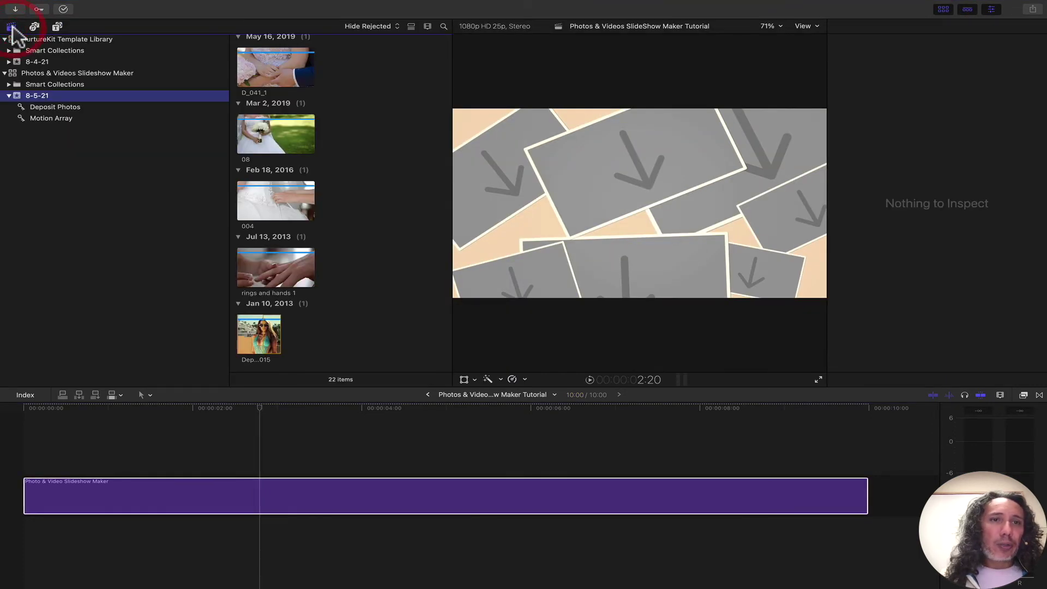
{"action": "scroll", "coordinate": [360, 182], "scroll_direction": "up", "scroll_amount": 15}
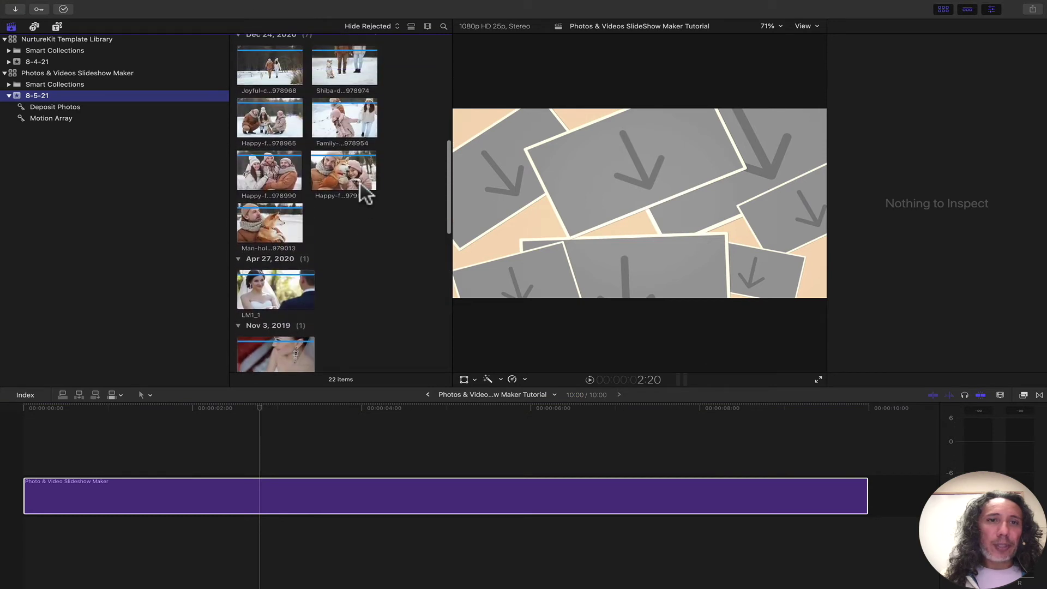
{"action": "scroll", "coordinate": [360, 182], "scroll_direction": "down", "scroll_amount": 5}
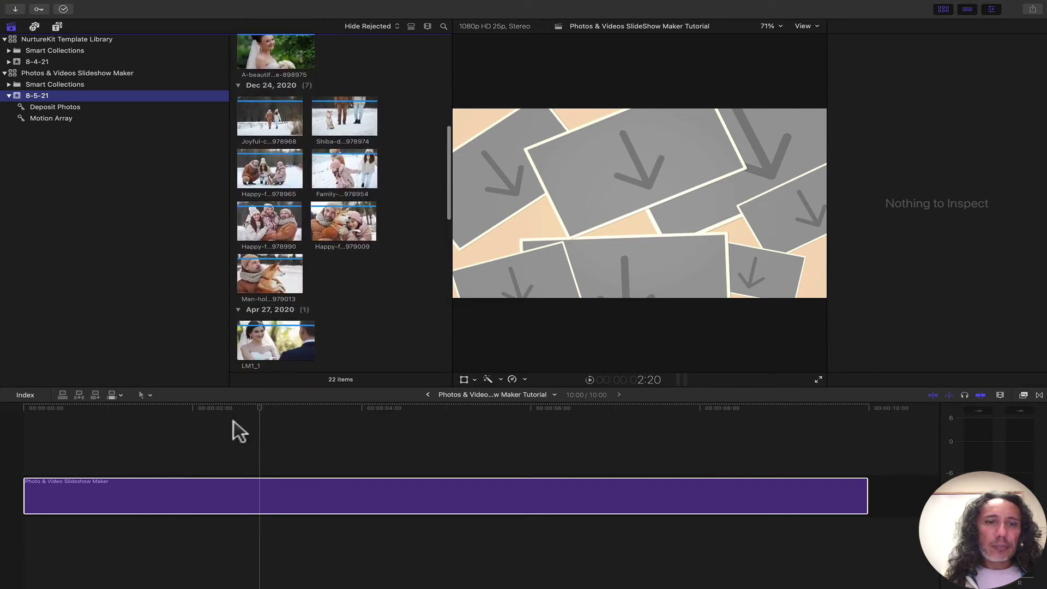
{"action": "left_click", "coordinate": [257, 501]}
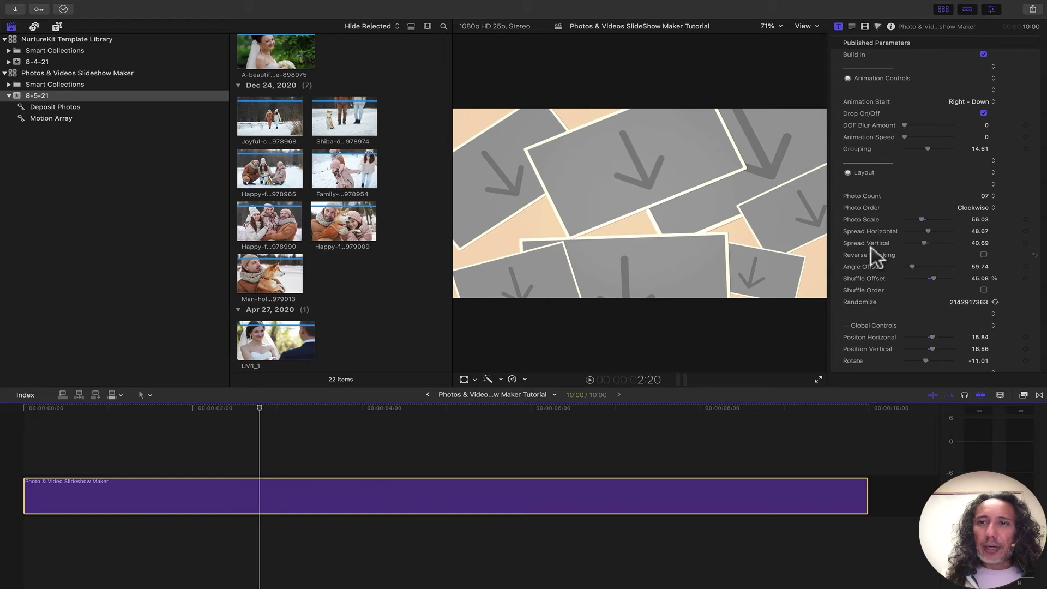
{"action": "scroll", "coordinate": [871, 247], "scroll_direction": "down", "scroll_amount": 4}
{"action": "scroll", "coordinate": [871, 247], "scroll_direction": "down", "scroll_amount": 10}
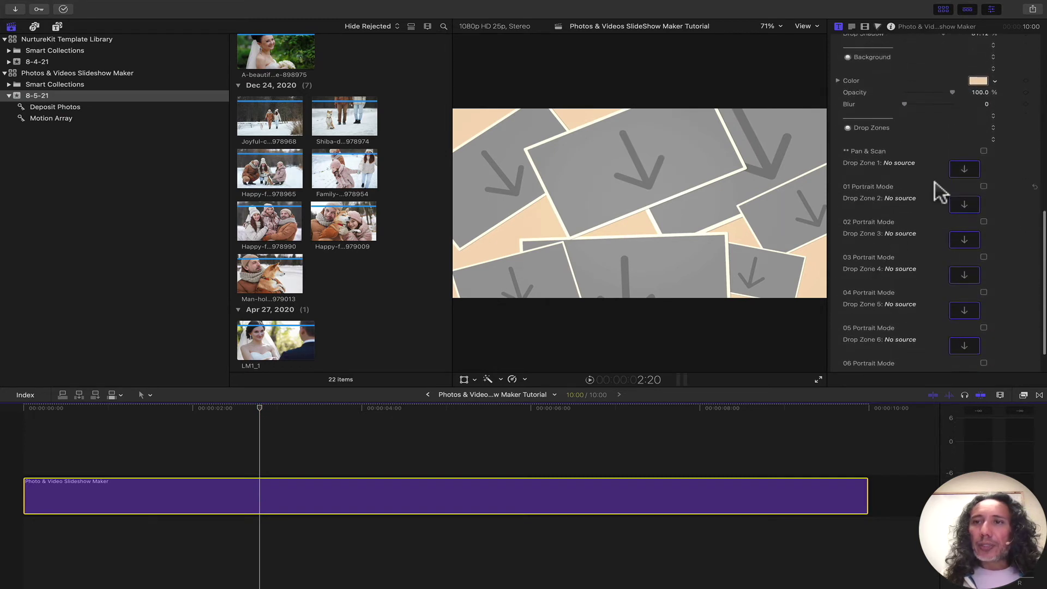
- Place the Shiba dog, family walking and family playing photos in Drop Zones 2–4
{"action": "left_click", "coordinate": [962, 169]}
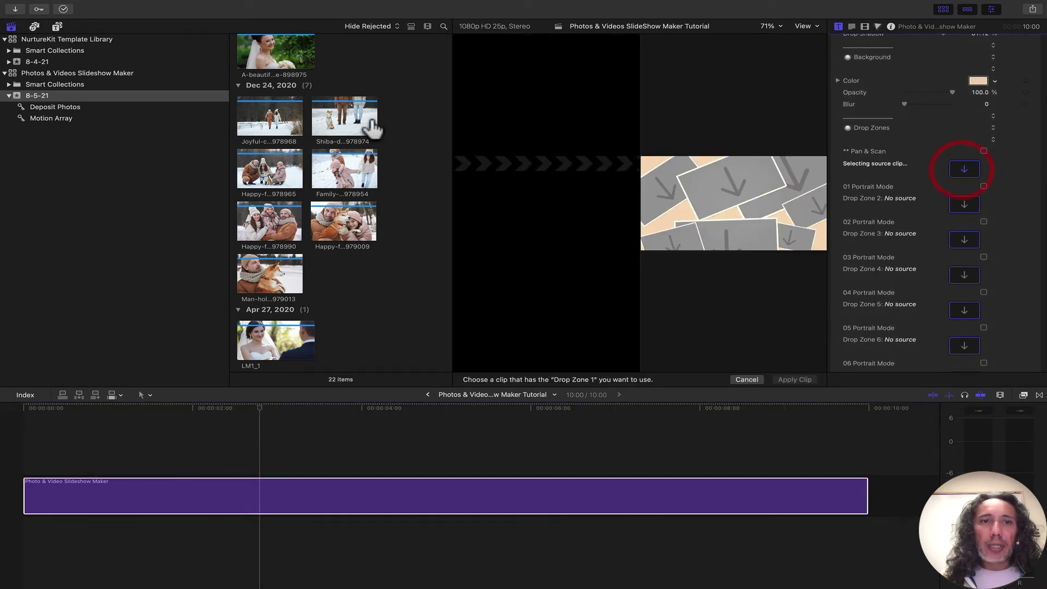
{"action": "left_click", "coordinate": [961, 200]}
{"action": "left_click", "coordinate": [342, 128]}
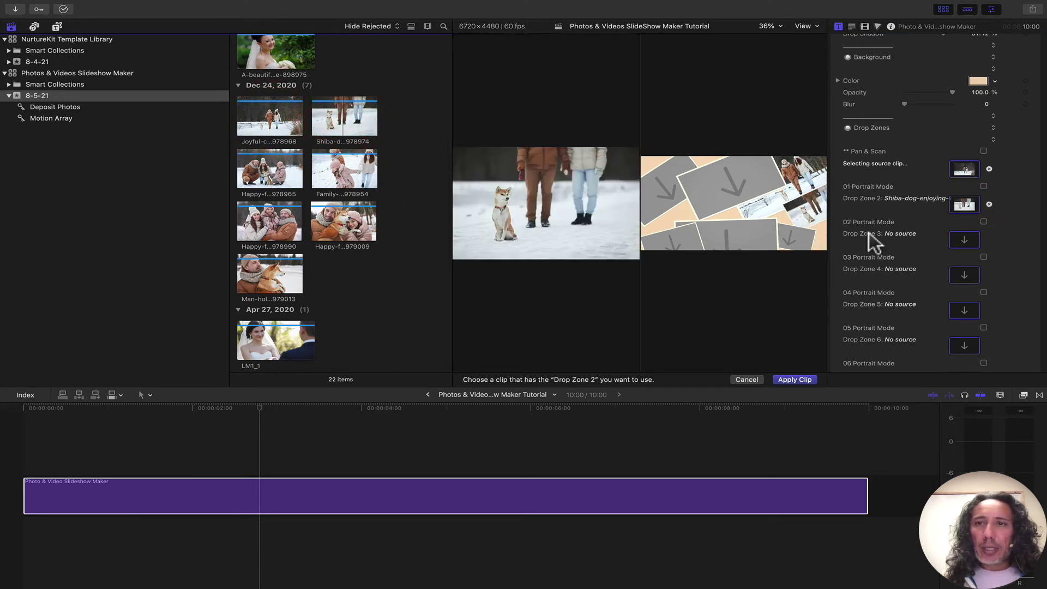
{"action": "left_click", "coordinate": [965, 240]}
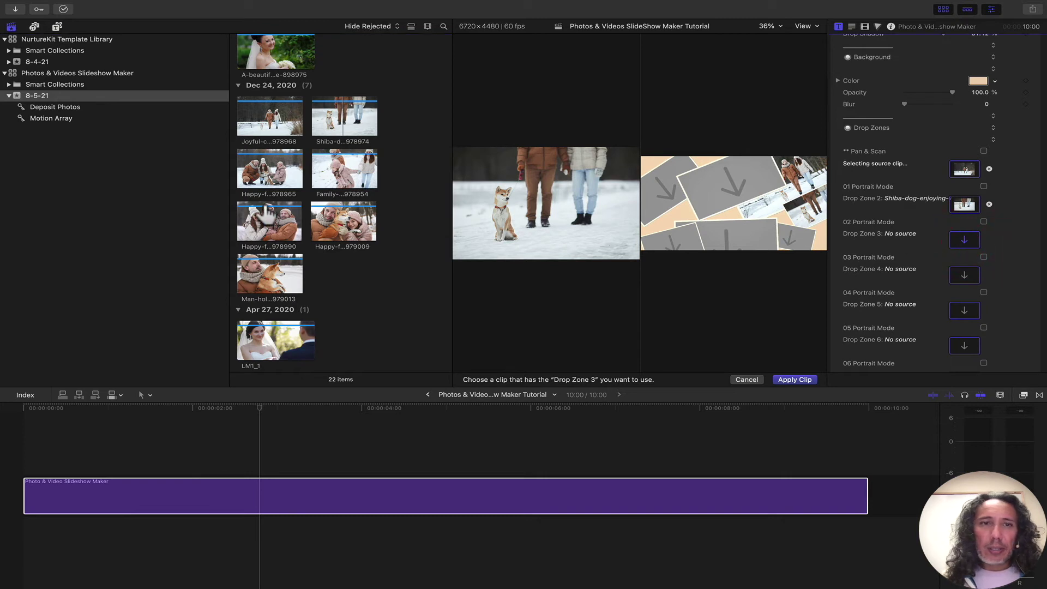
{"action": "left_click", "coordinate": [262, 178]}
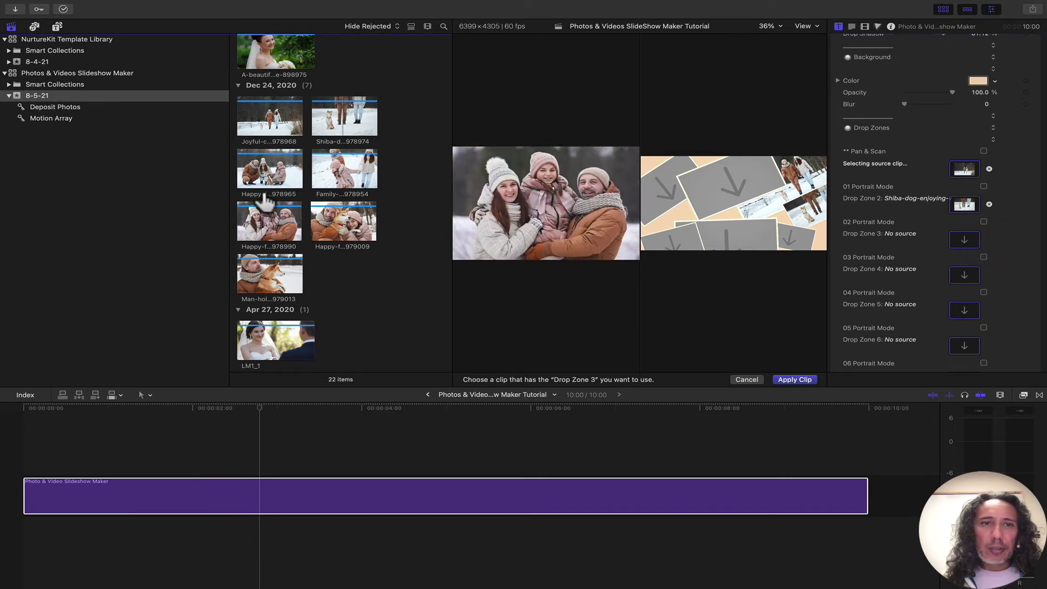
{"action": "left_click", "coordinate": [965, 275]}
{"action": "left_click", "coordinate": [327, 178]}
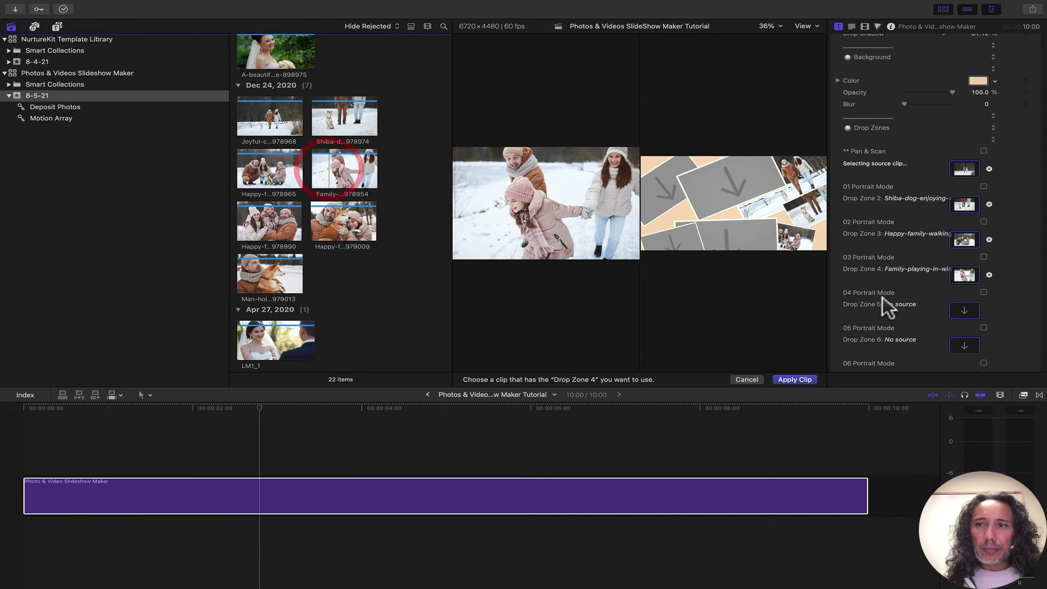
- Place the family portrait, father-and-dog and man-holding-dog photos in Drop Zones 5–7, then apply
{"action": "left_click", "coordinate": [967, 309]}
{"action": "left_click", "coordinate": [266, 231]}
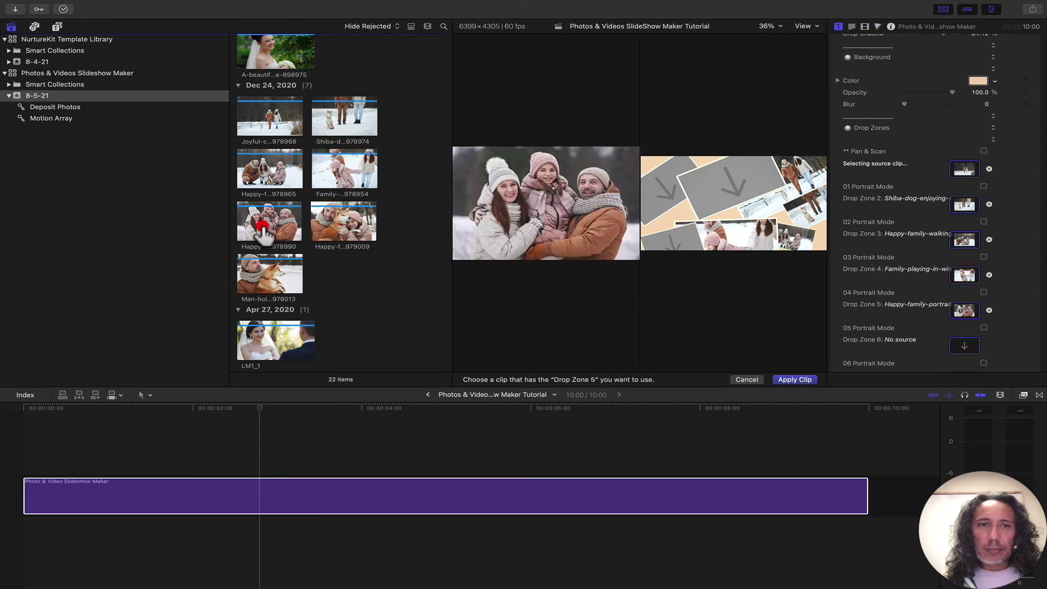
{"action": "left_click", "coordinate": [959, 346]}
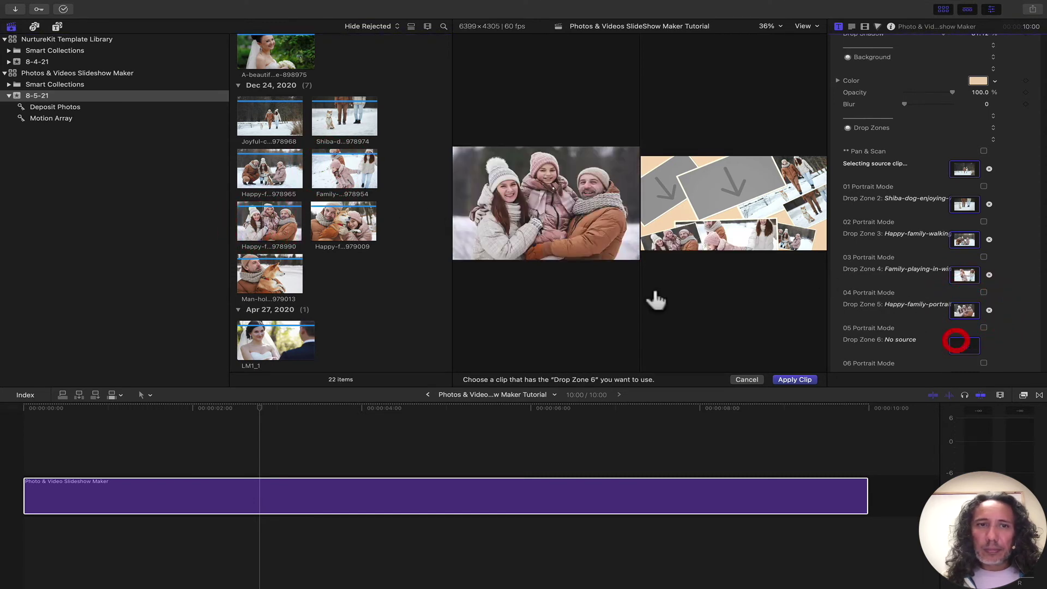
{"action": "left_click", "coordinate": [343, 221]}
{"action": "scroll", "coordinate": [958, 276], "scroll_direction": "down", "scroll_amount": 2}
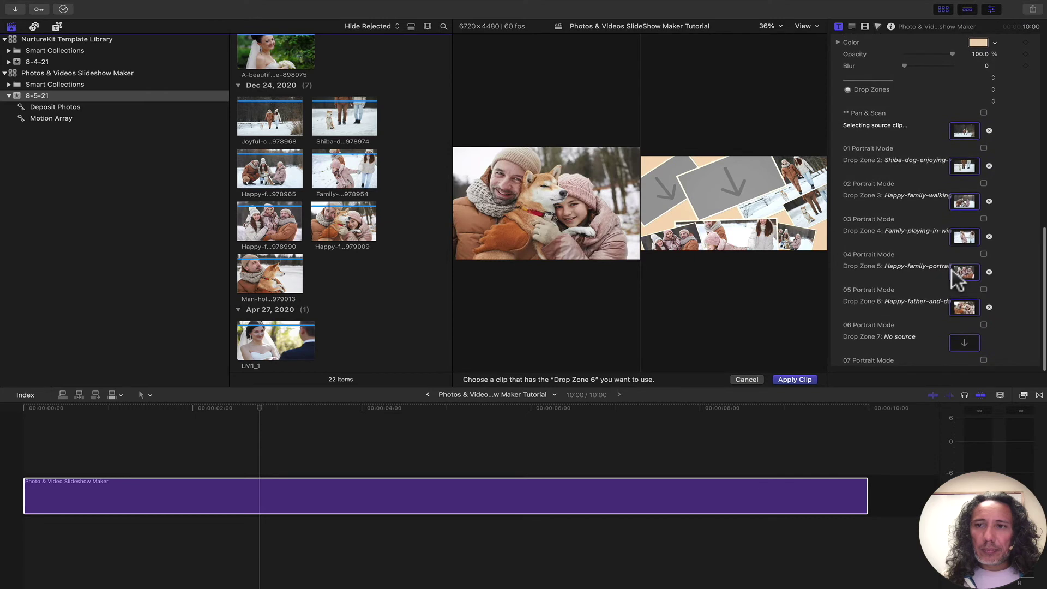
{"action": "left_click", "coordinate": [964, 344]}
{"action": "left_click", "coordinate": [278, 275]}
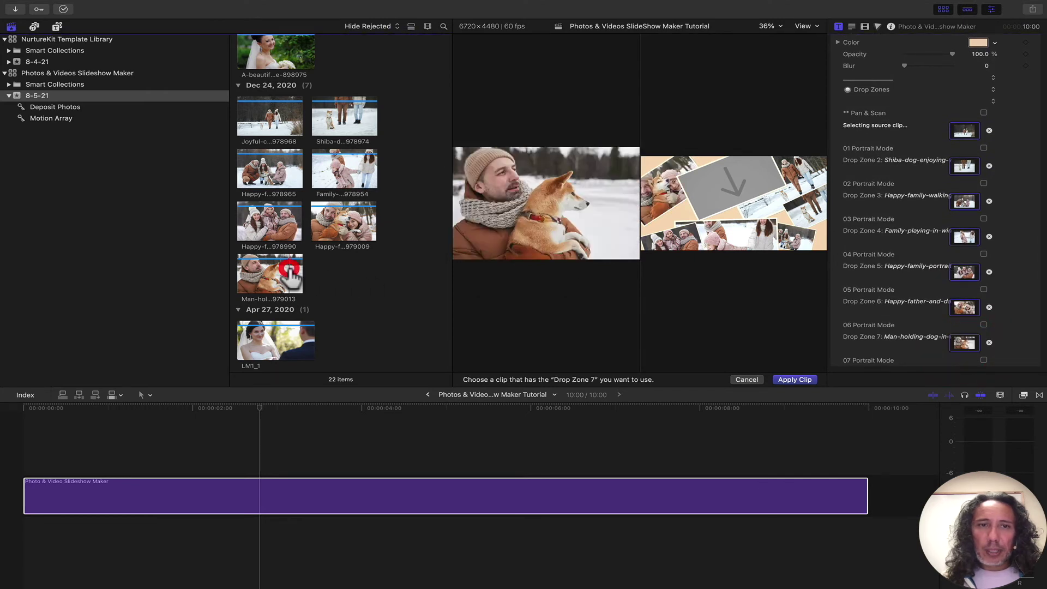
{"action": "left_click", "coordinate": [794, 378]}
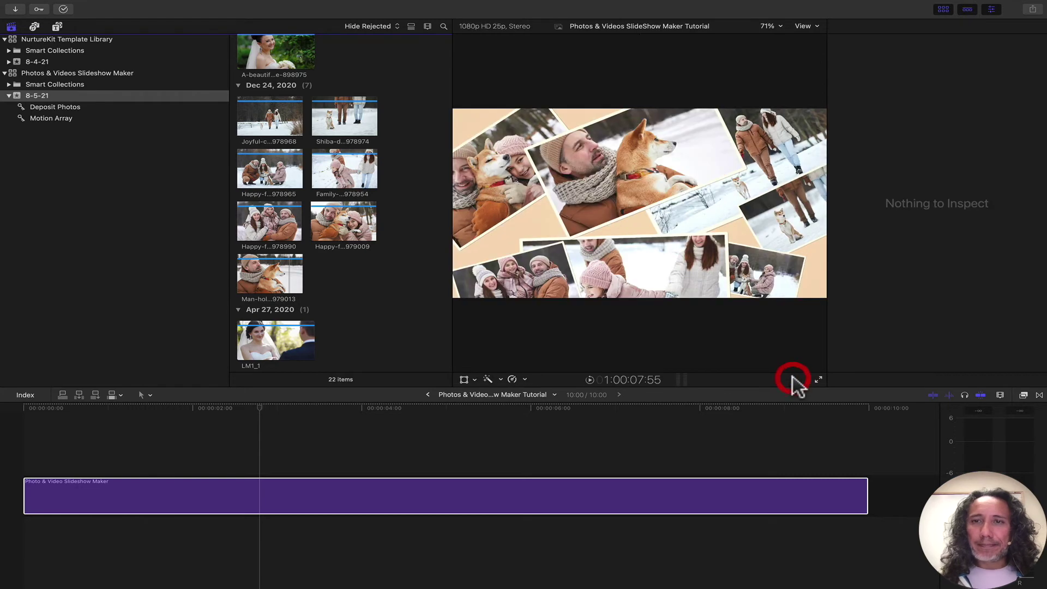
- Enable Pan & Scan on the slideshow clip's drop zones and hide the browser to enlarge the viewer
{"action": "left_click", "coordinate": [257, 408]}
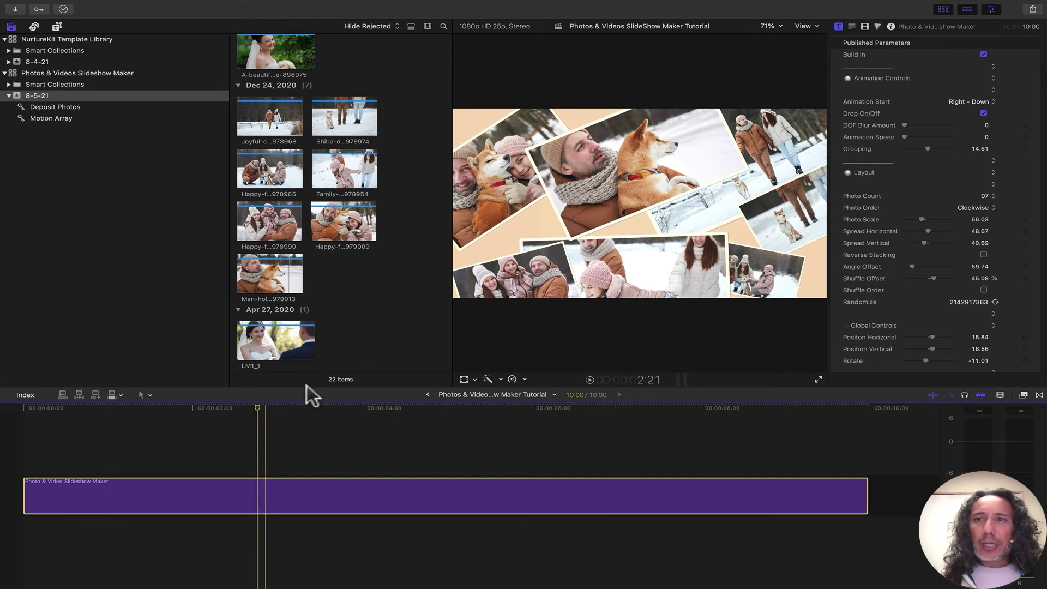
{"action": "scroll", "coordinate": [881, 218], "scroll_direction": "down", "scroll_amount": 10}
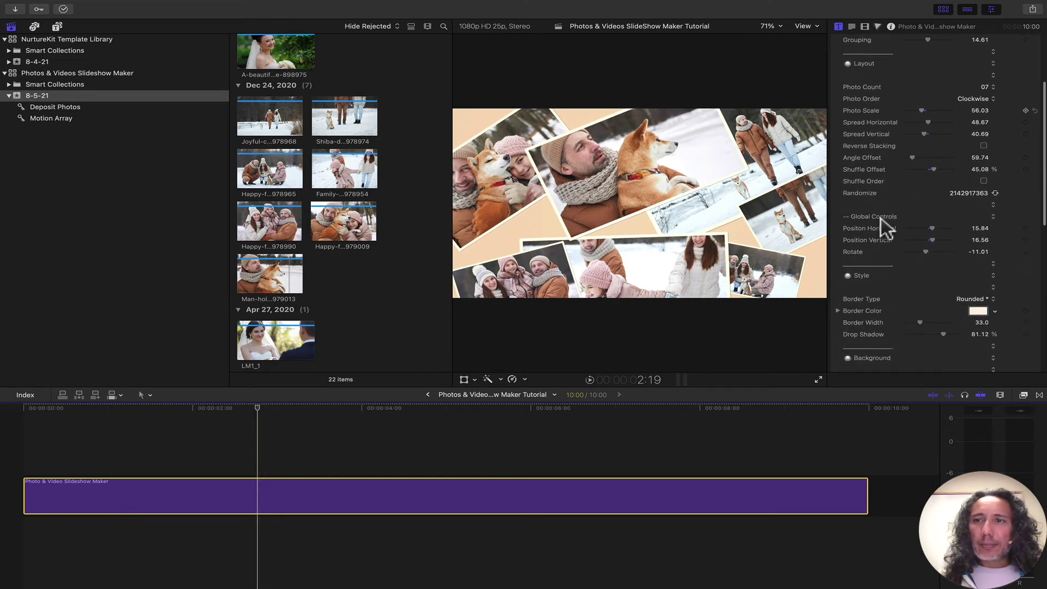
{"action": "scroll", "coordinate": [881, 218], "scroll_direction": "down", "scroll_amount": 3}
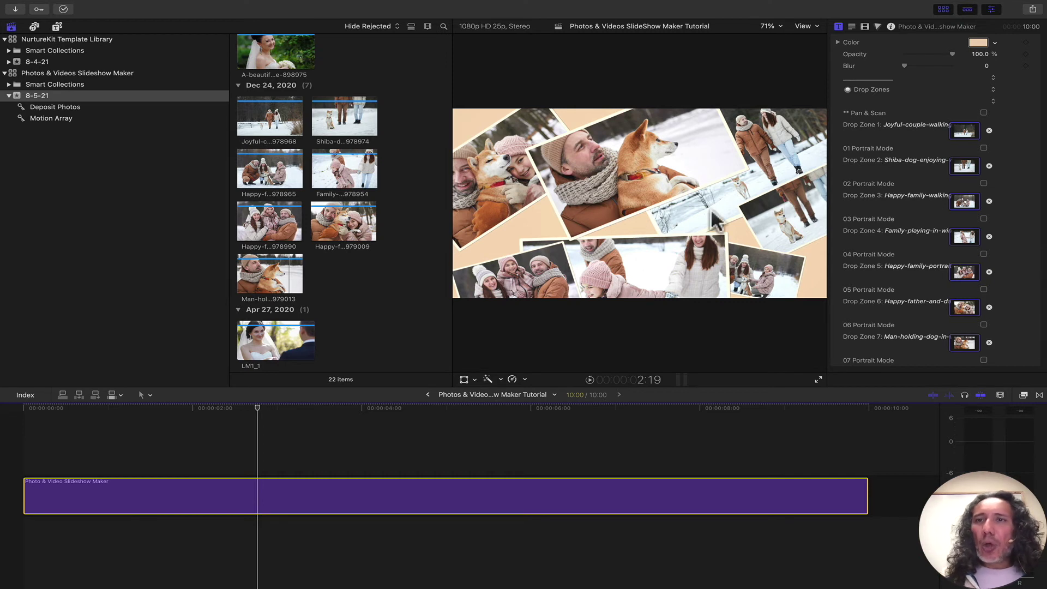
{"action": "left_click", "coordinate": [983, 112]}
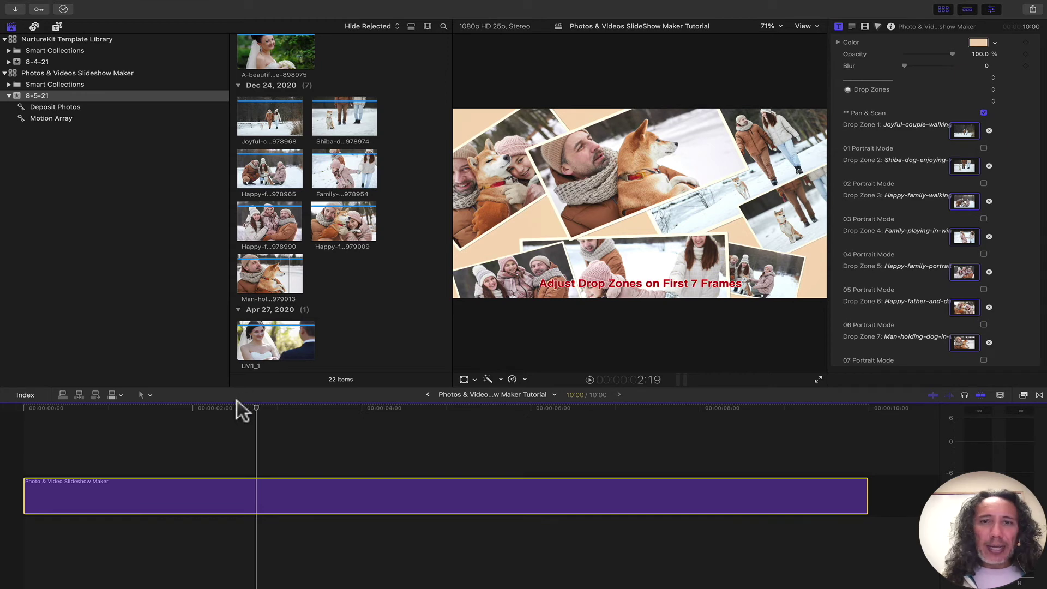
{"action": "left_click", "coordinate": [942, 9]}
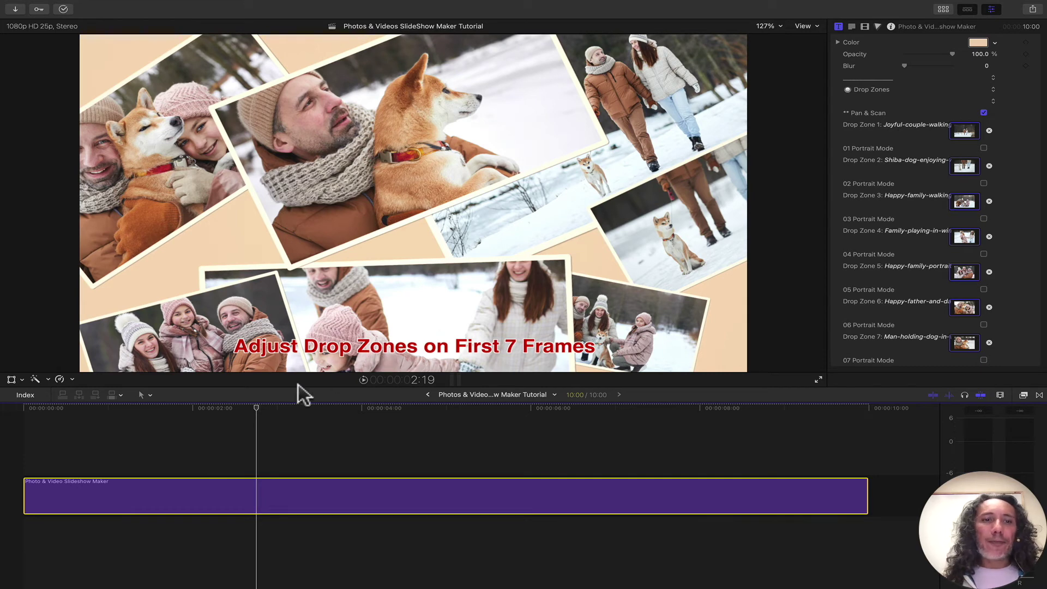
- Return to the slideshow start and scale up the Drop Zone 01 photo within its frame
{"action": "left_click", "coordinate": [157, 409]}
{"action": "left_click_drag", "start_coordinate": [134, 410], "coordinate": [23, 414]}
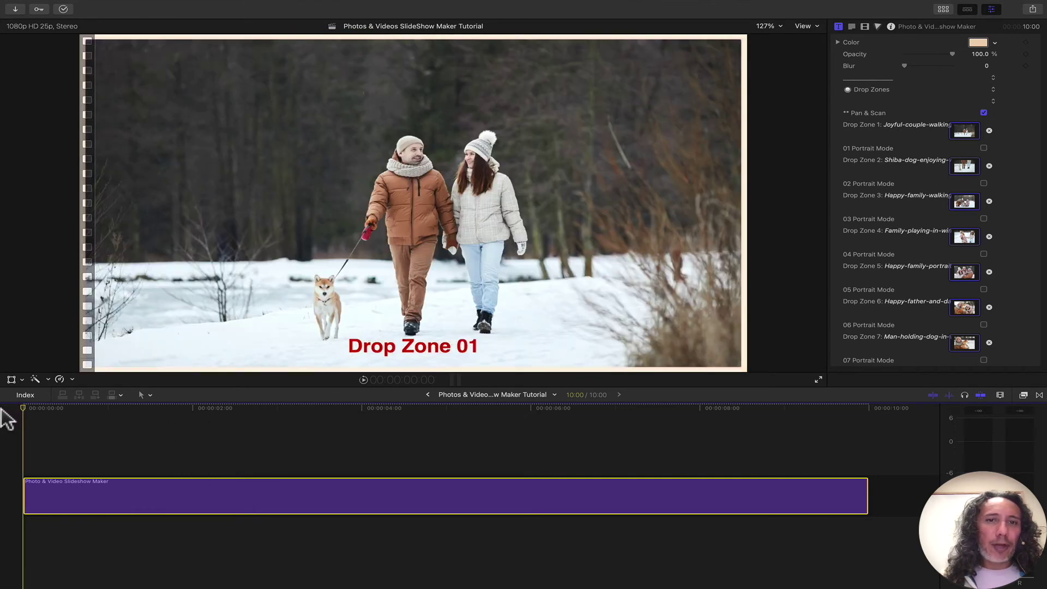
{"action": "left_click", "coordinate": [494, 222]}
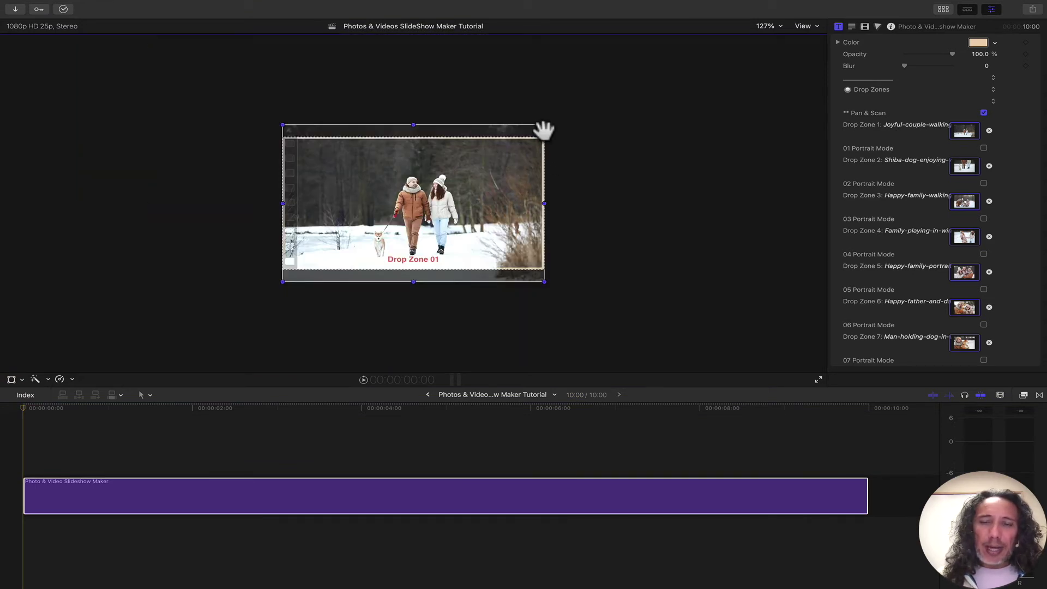
{"action": "left_click_drag", "start_coordinate": [544, 125], "coordinate": [588, 105]}
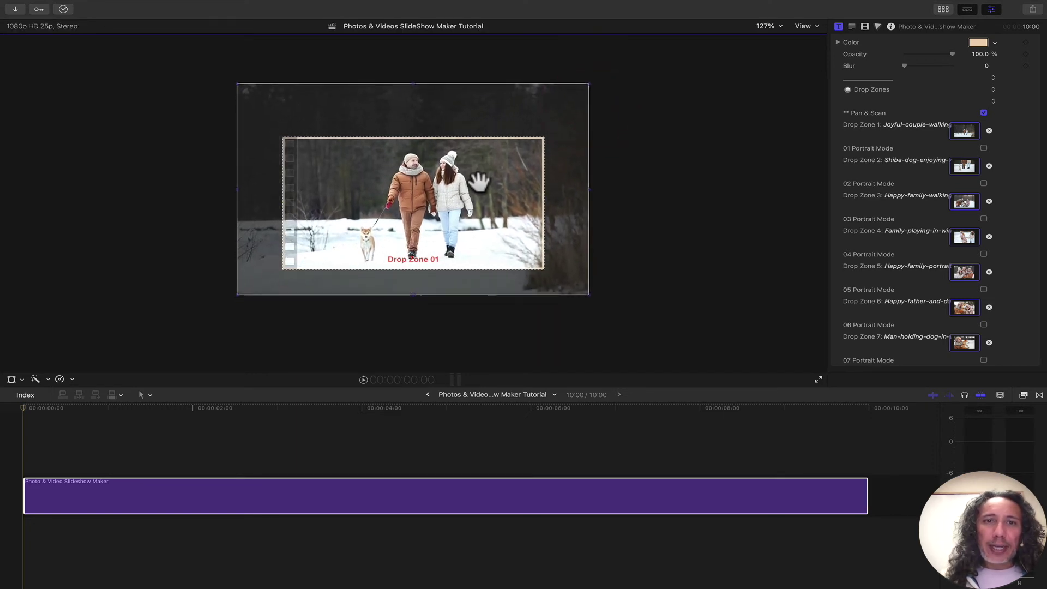
{"action": "left_click", "coordinate": [478, 182]}
- Enlarge the Drop Zone 02 Shiba dog photo and shift it up and right
{"action": "left_click", "coordinate": [30, 416]}
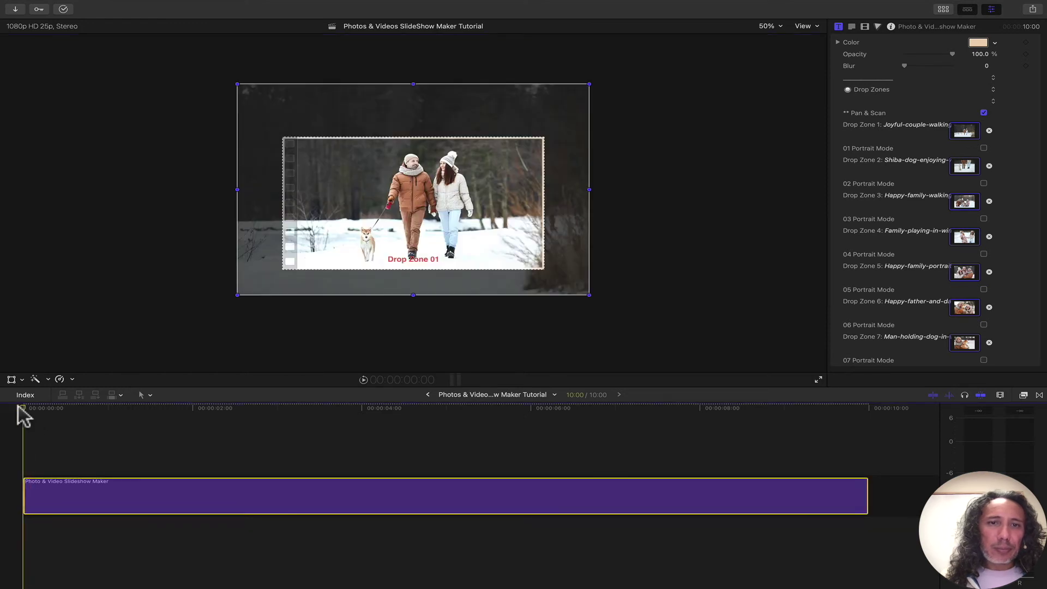
{"action": "left_click", "coordinate": [353, 206]}
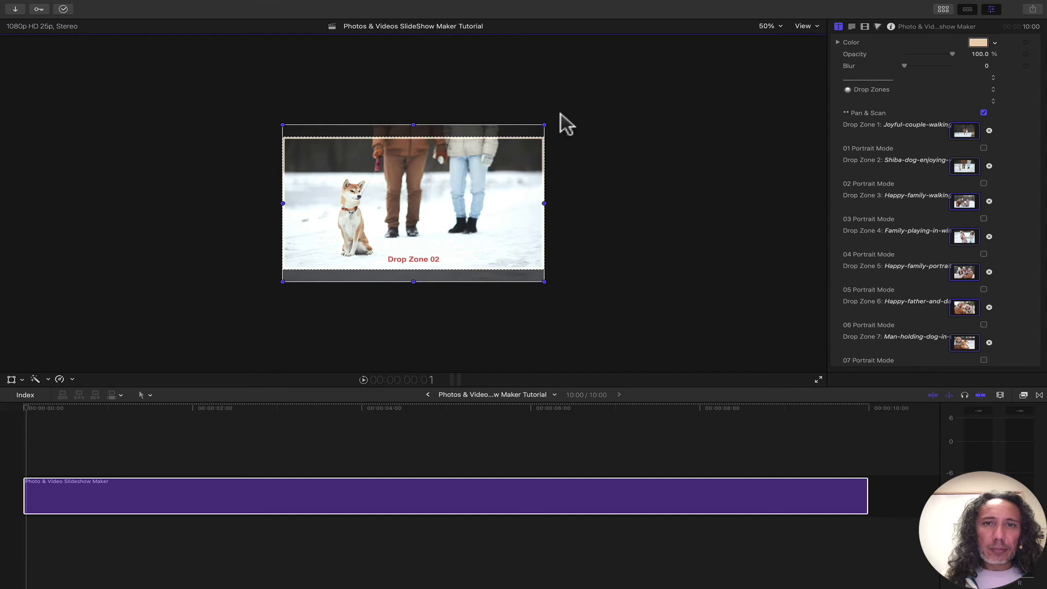
{"action": "left_click_drag", "start_coordinate": [544, 125], "coordinate": [572, 109]}
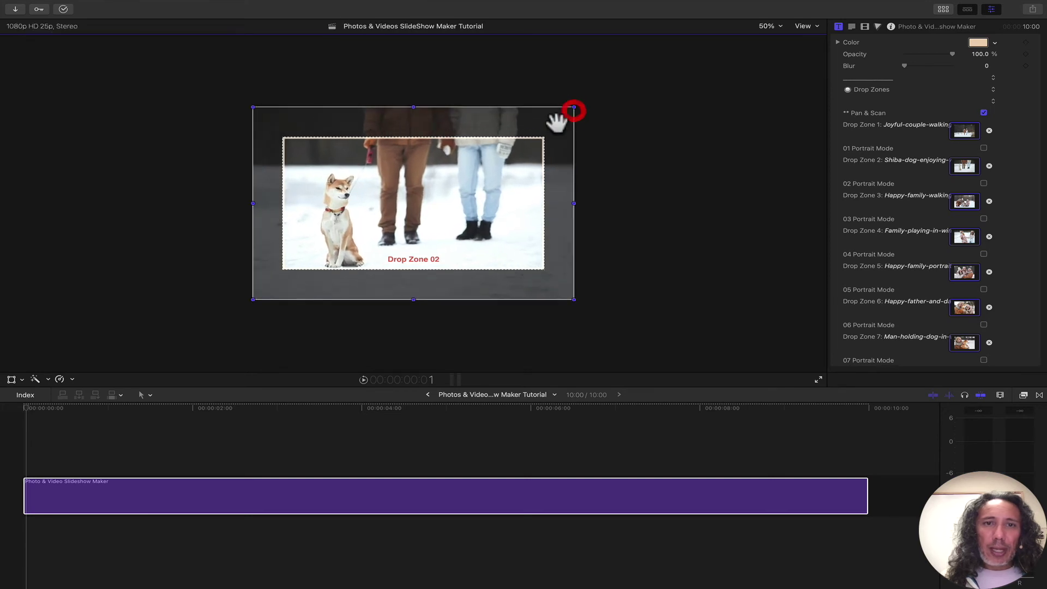
{"action": "left_click_drag", "start_coordinate": [489, 173], "coordinate": [500, 167]}
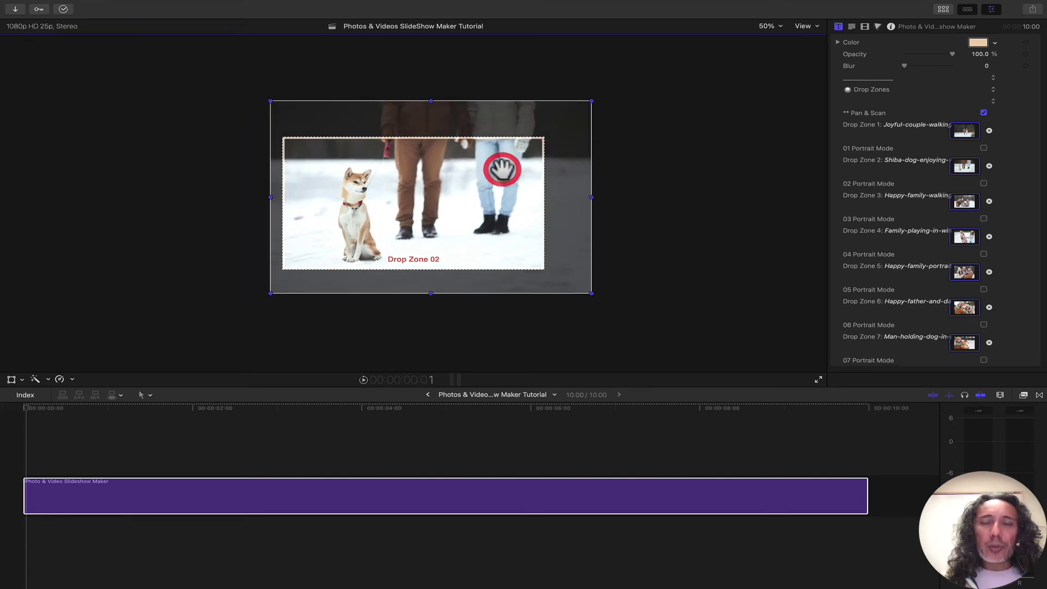
- Turn on 02 Portrait Mode and nudge the Drop Zone 02 photo rightward
{"action": "left_click", "coordinate": [984, 147]}
{"action": "left_click", "coordinate": [984, 183]}
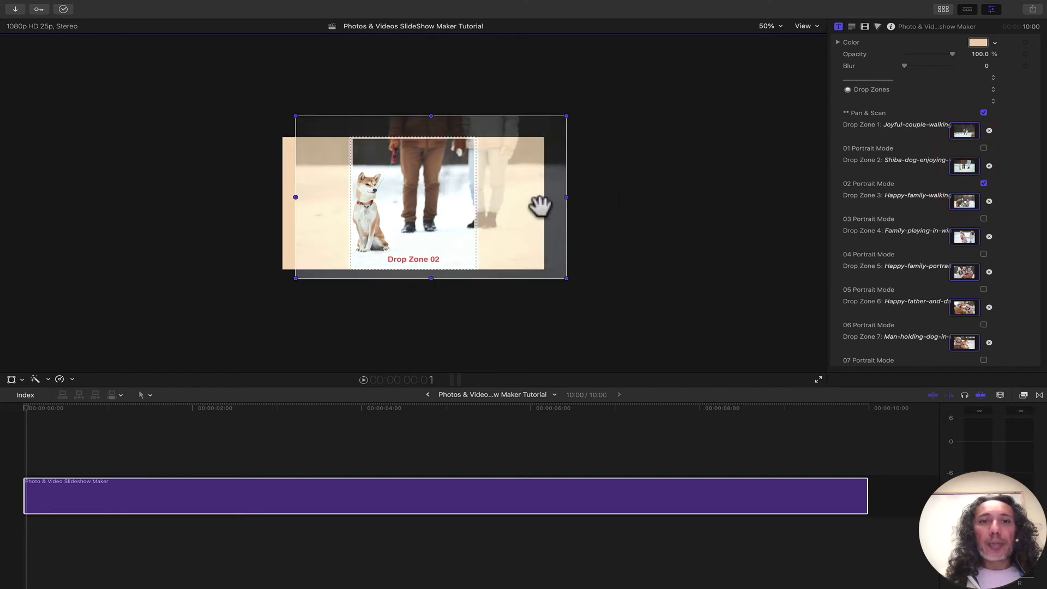
{"action": "left_click_drag", "start_coordinate": [427, 192], "coordinate": [441, 186]}
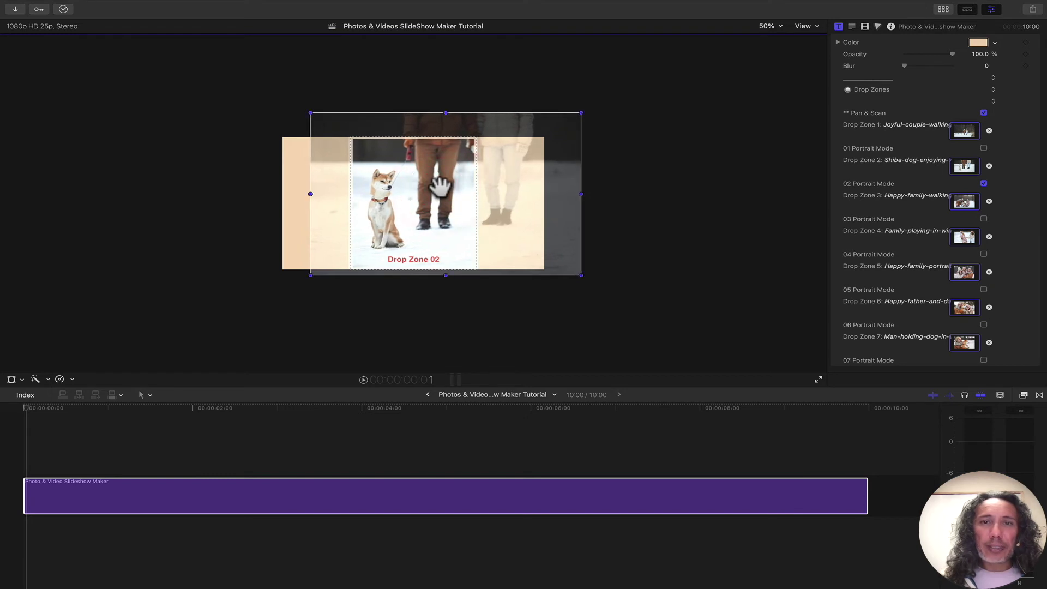
- Step to the next frame and enlarge the Drop Zone 03 family photo to 123%, moving it up-right
{"action": "left_click", "coordinate": [28, 411]}
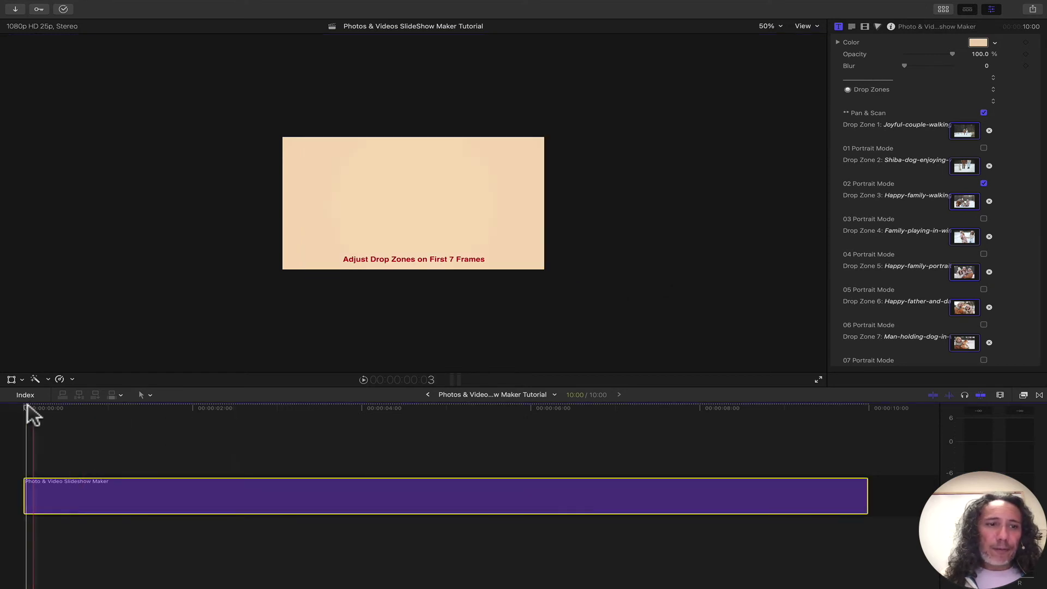
{"action": "key", "text": "Right"}
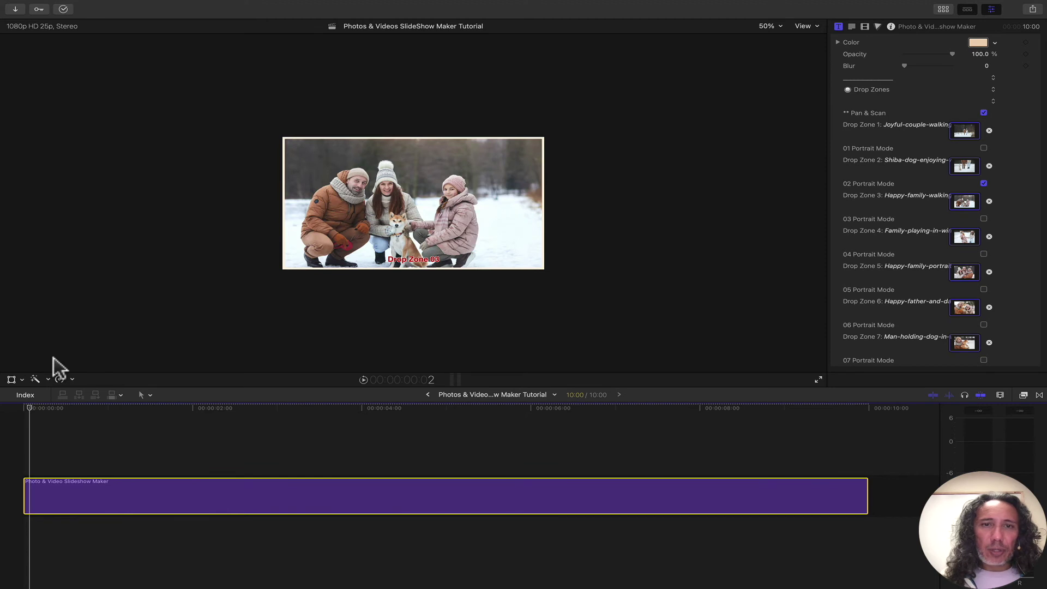
{"action": "left_click", "coordinate": [443, 220]}
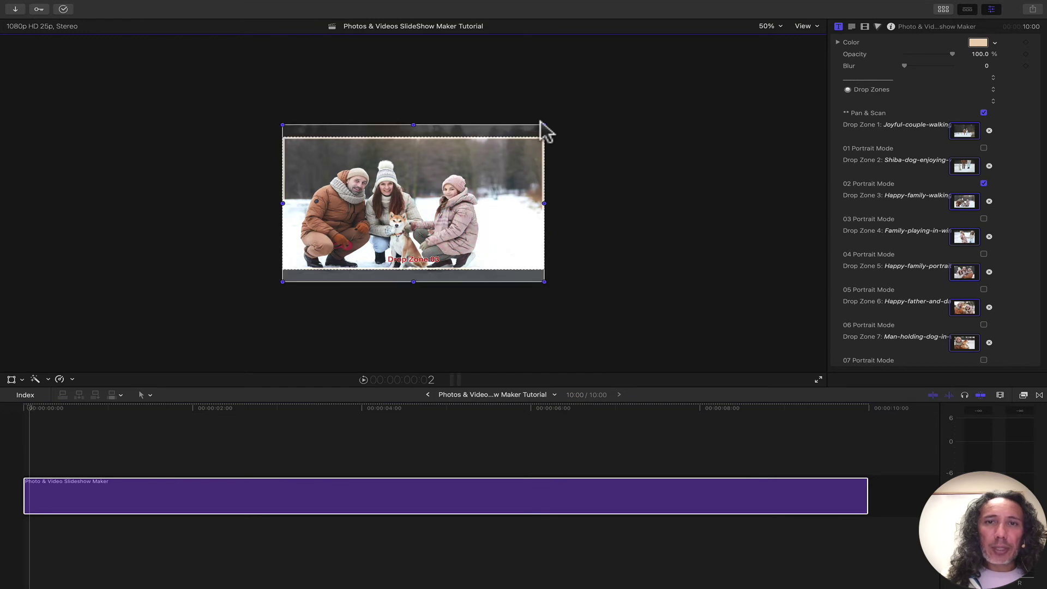
{"action": "left_click_drag", "start_coordinate": [544, 125], "coordinate": [562, 111]}
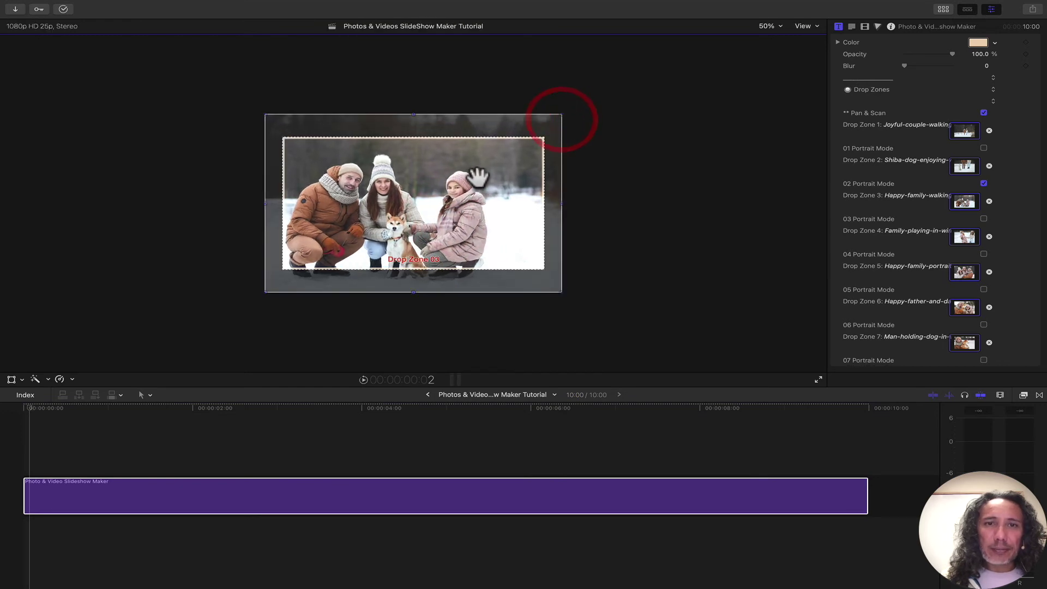
{"action": "left_click_drag", "start_coordinate": [474, 180], "coordinate": [496, 171]}
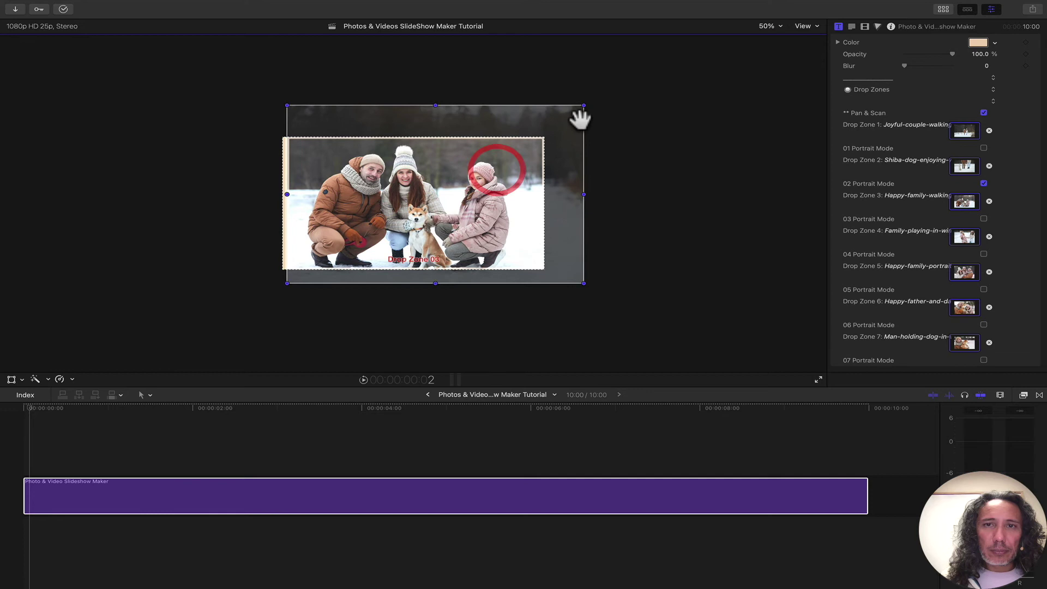
{"action": "left_click_drag", "start_coordinate": [586, 105], "coordinate": [600, 100]}
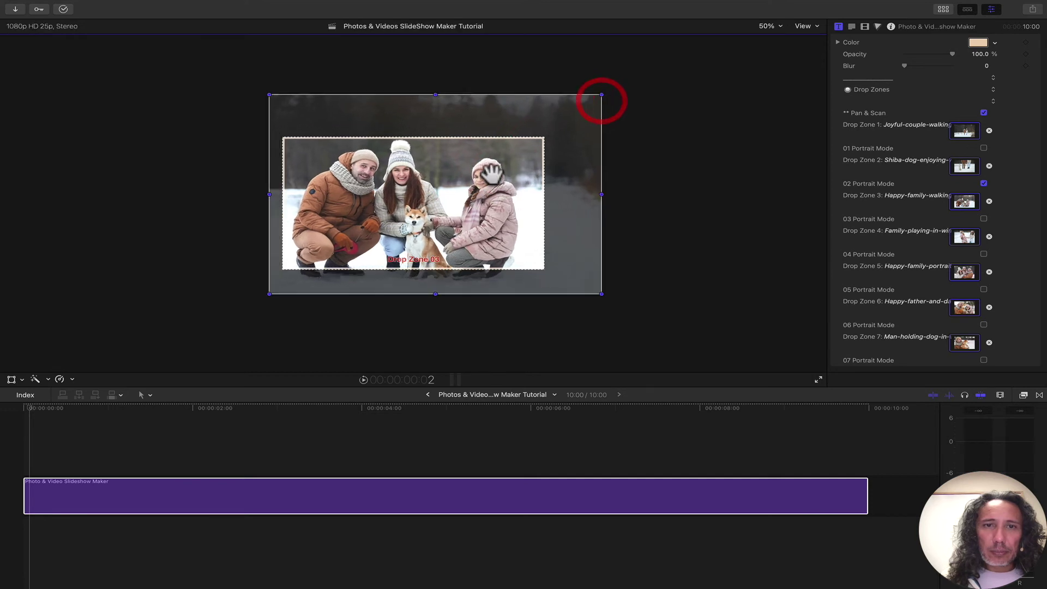
{"action": "left_click_drag", "start_coordinate": [489, 174], "coordinate": [503, 169]}
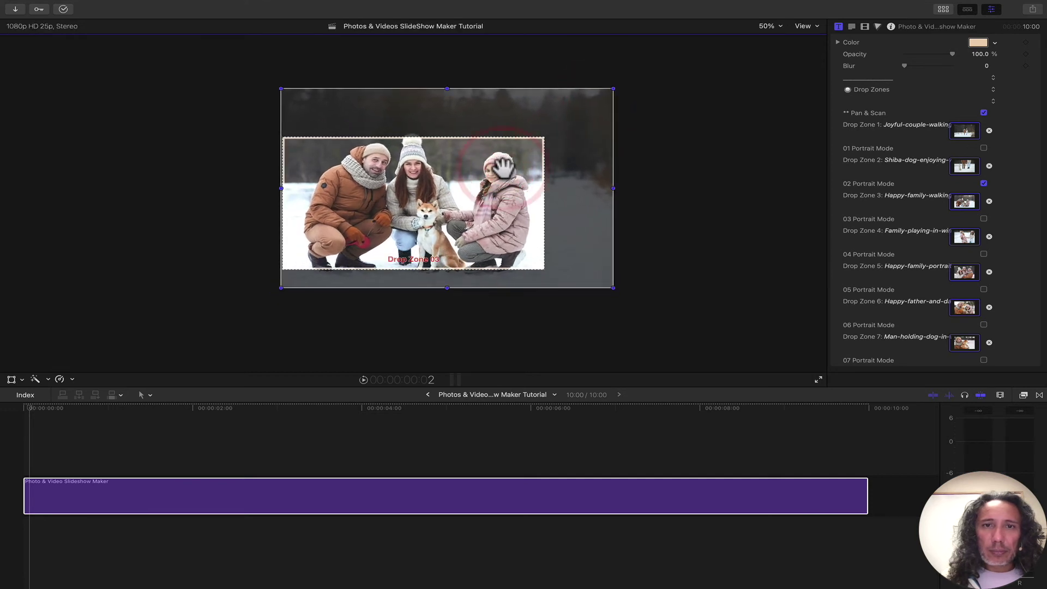
- Disable Pan & Scan, scrub through the seven-photo collage, and select the slideshow clip
{"action": "left_click", "coordinate": [983, 113]}
{"action": "left_click", "coordinate": [89, 424]}
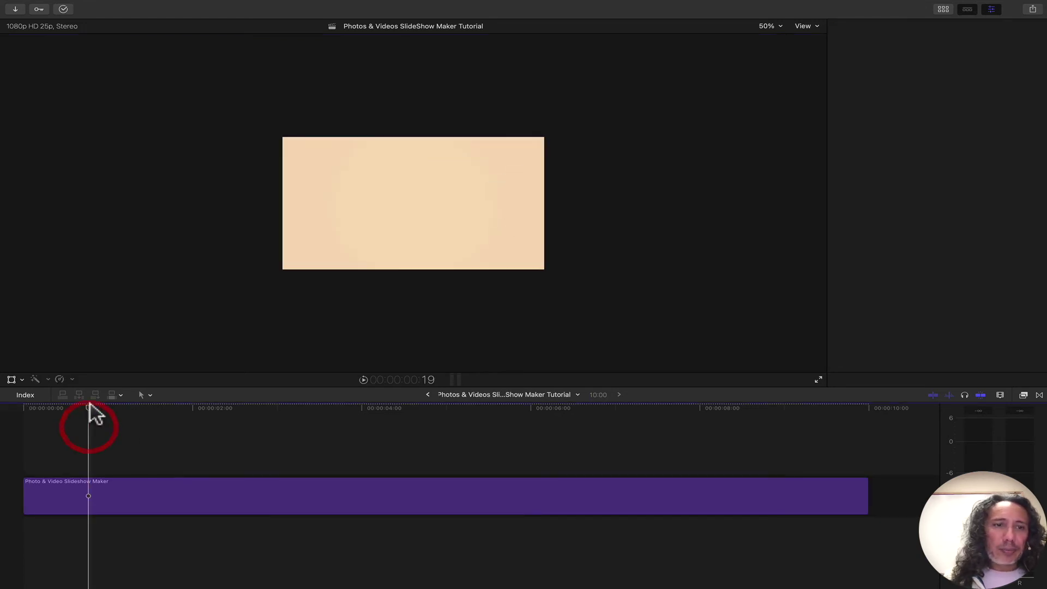
{"action": "left_click_drag", "start_coordinate": [90, 405], "coordinate": [270, 396]}
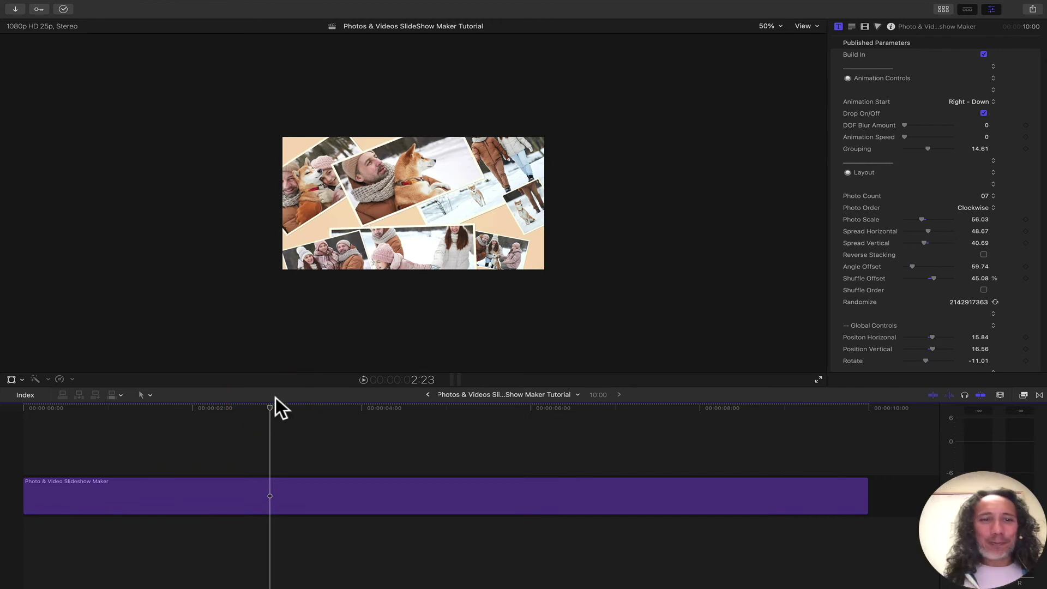
{"action": "left_click", "coordinate": [342, 404]}
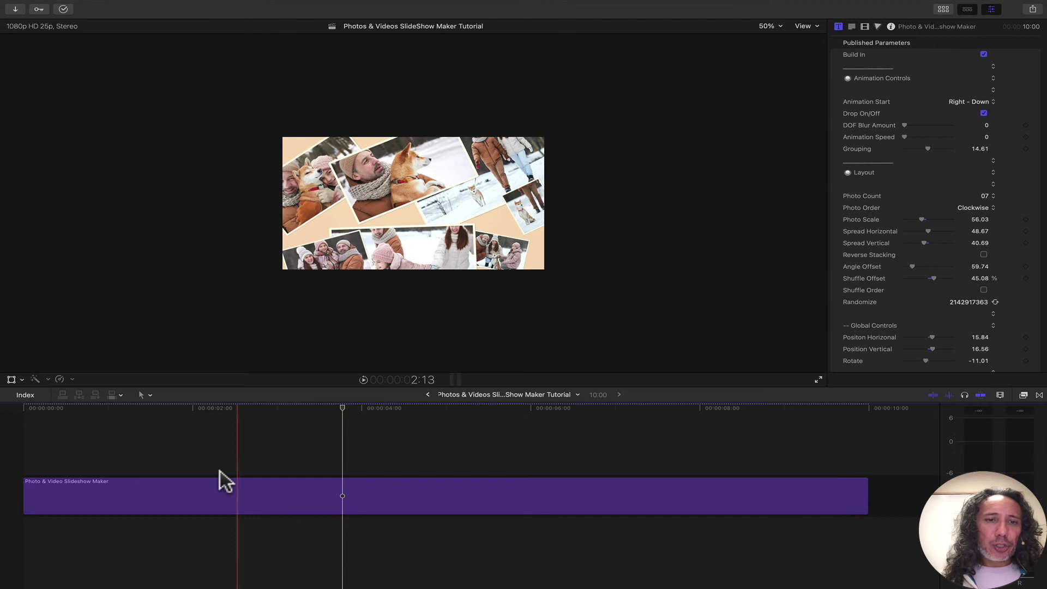
{"action": "left_click", "coordinate": [215, 407]}
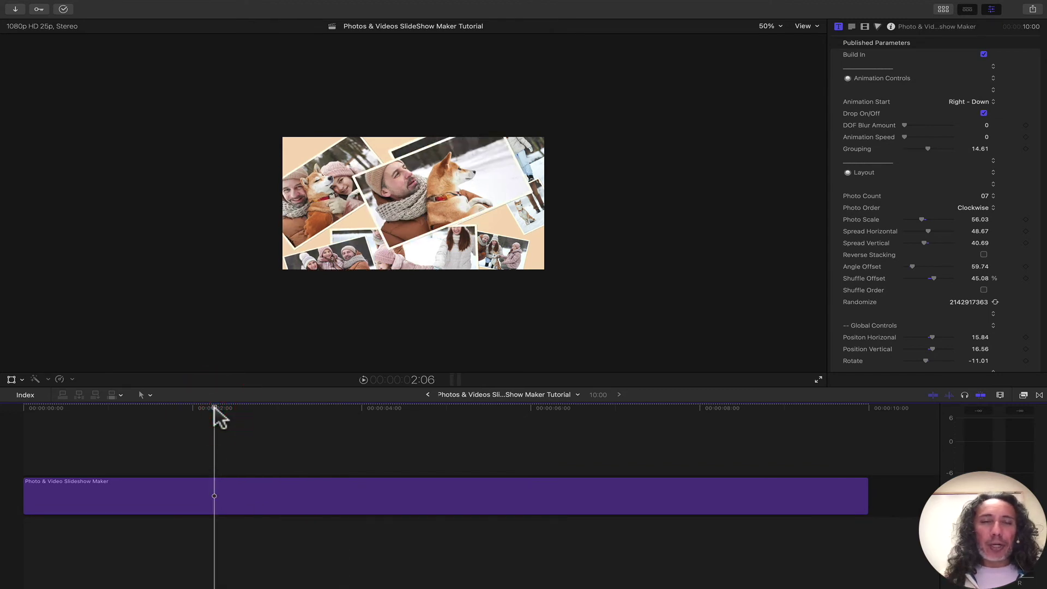
{"action": "left_click", "coordinate": [156, 492]}
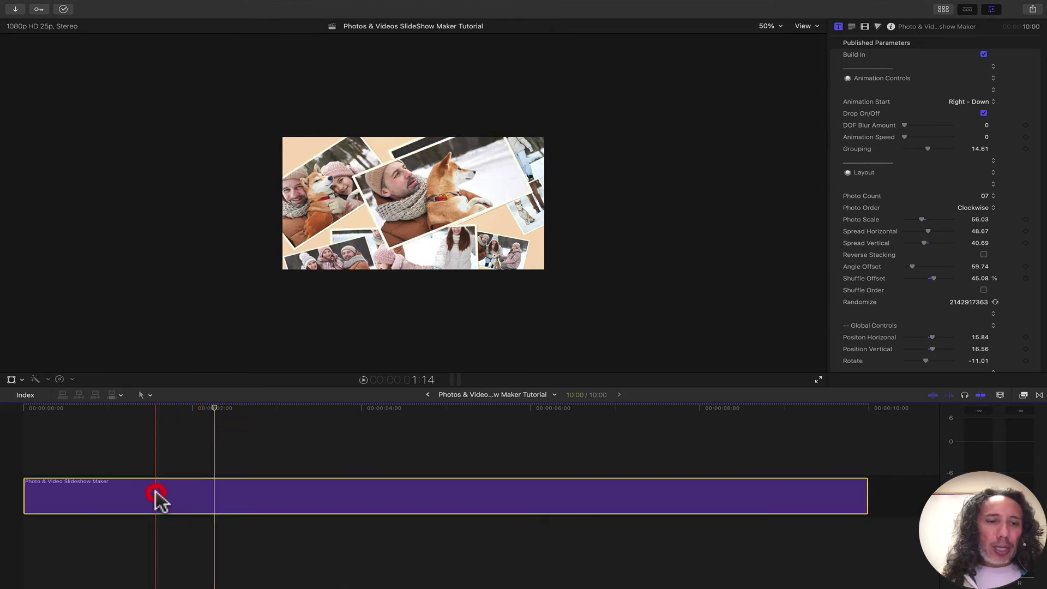
- Duplicate the slideshow as a connected layer above, shift it earlier, and set its Photo Count to 02
{"action": "left_click_drag", "start_coordinate": [156, 492], "coordinate": [326, 461]}
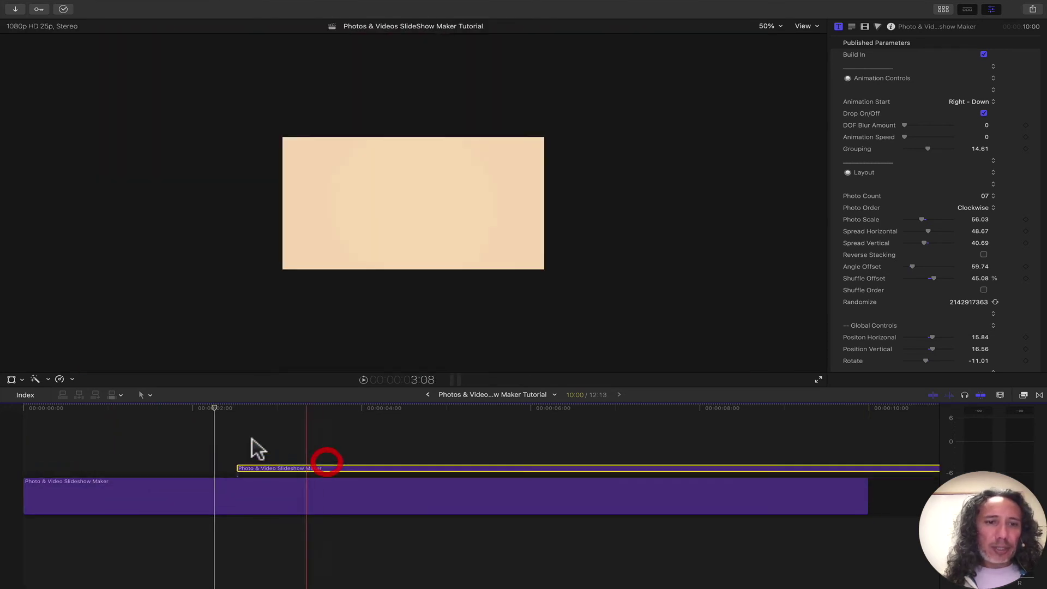
{"action": "mouse_move", "coordinate": [189, 407]}
{"action": "left_mouse_down"}
{"action": "mouse_move", "coordinate": [215, 405]}
{"action": "mouse_move", "coordinate": [183, 408]}
{"action": "left_mouse_up"}
{"action": "left_click_drag", "start_coordinate": [276, 467], "coordinate": [229, 464]}
{"action": "left_click_drag", "start_coordinate": [224, 409], "coordinate": [350, 406]}
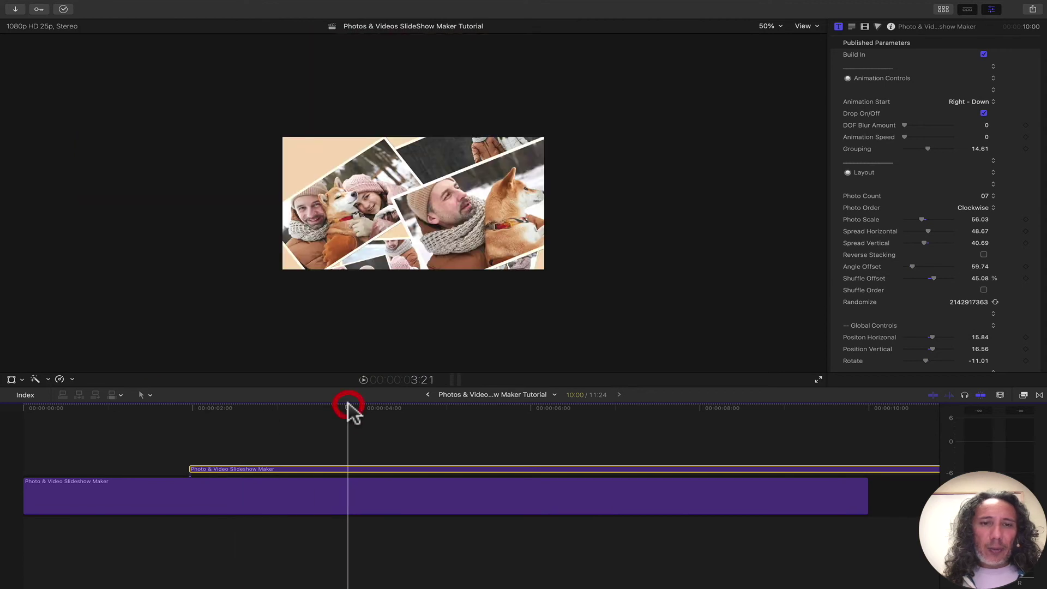
{"action": "left_click", "coordinate": [350, 468]}
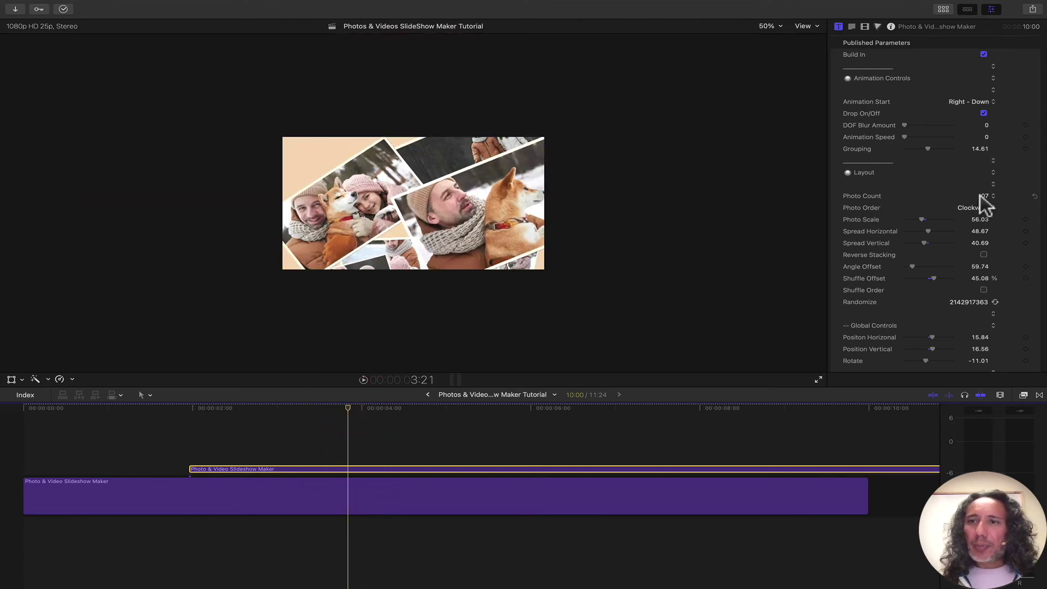
{"action": "left_click", "coordinate": [990, 140]}
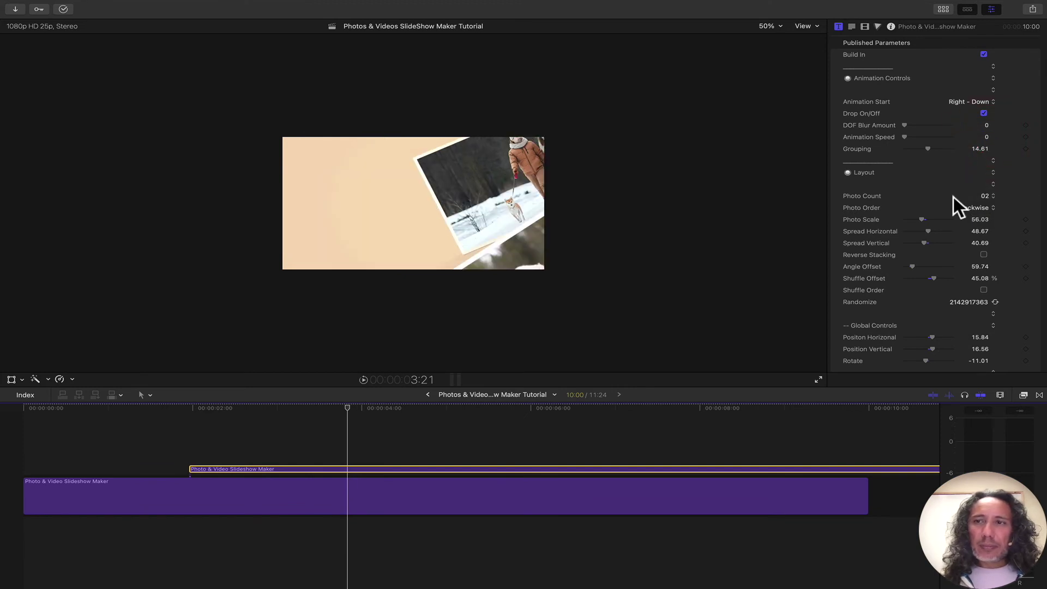
- Make the top layer's background fully transparent and preview the layered result
{"action": "scroll", "coordinate": [901, 241], "scroll_direction": "down", "scroll_amount": 6}
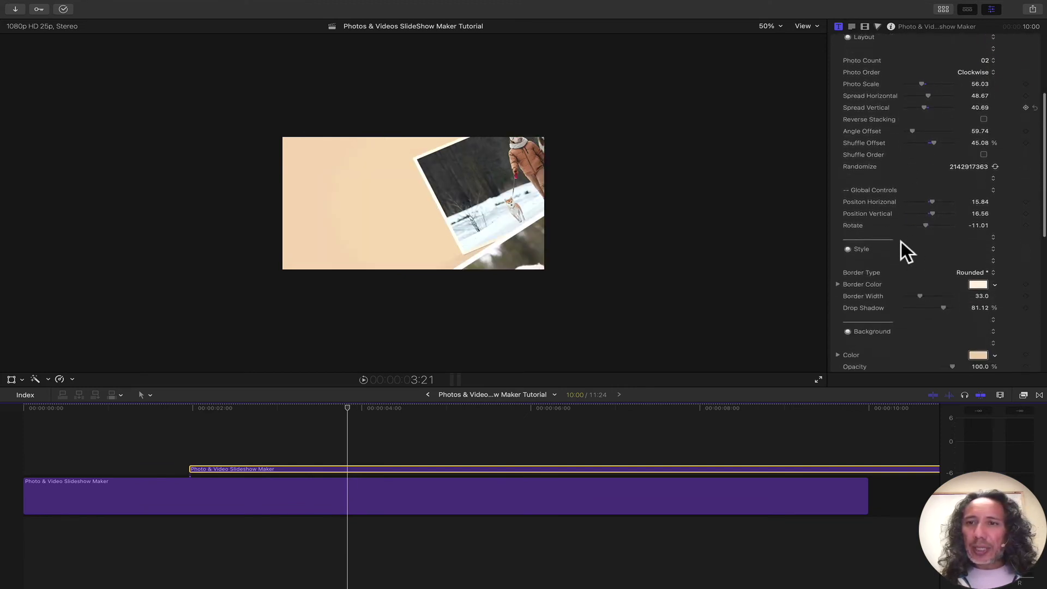
{"action": "scroll", "coordinate": [901, 241], "scroll_direction": "down", "scroll_amount": 1}
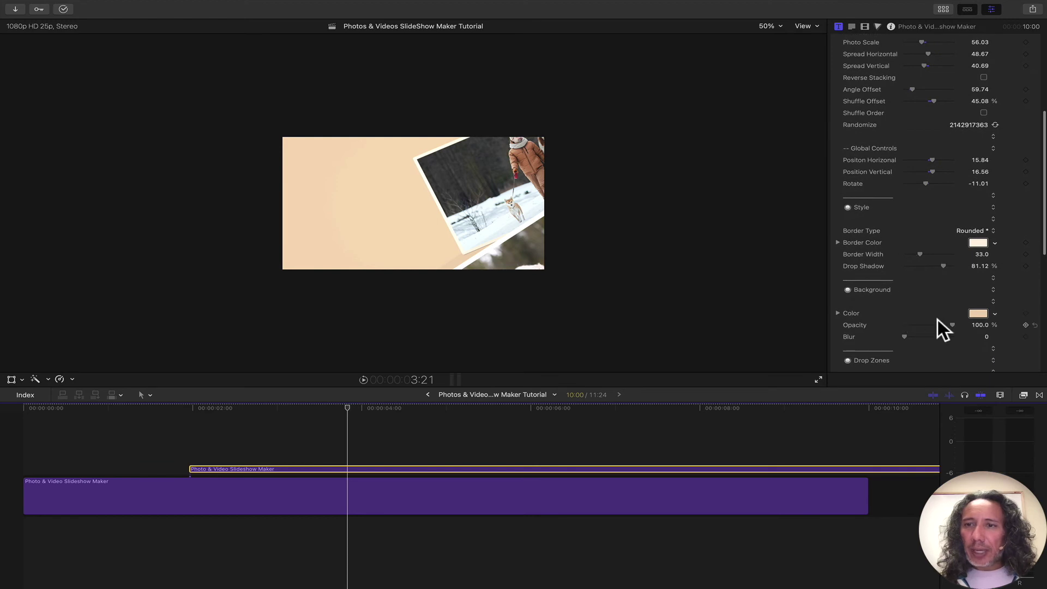
{"action": "left_click_drag", "start_coordinate": [926, 325], "coordinate": [892, 326]}
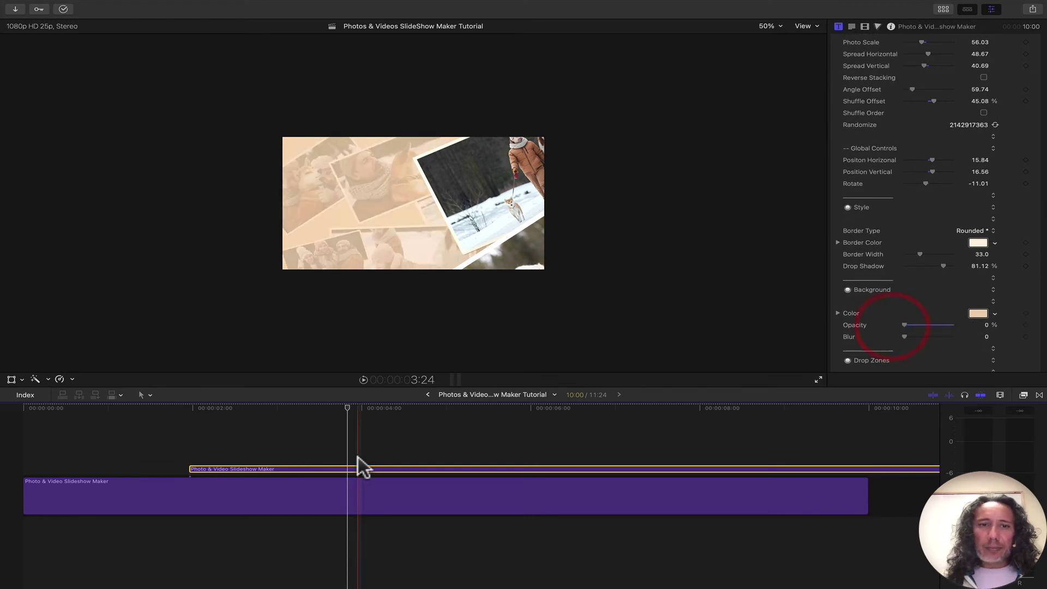
{"action": "left_click_drag", "start_coordinate": [379, 406], "coordinate": [453, 404]}
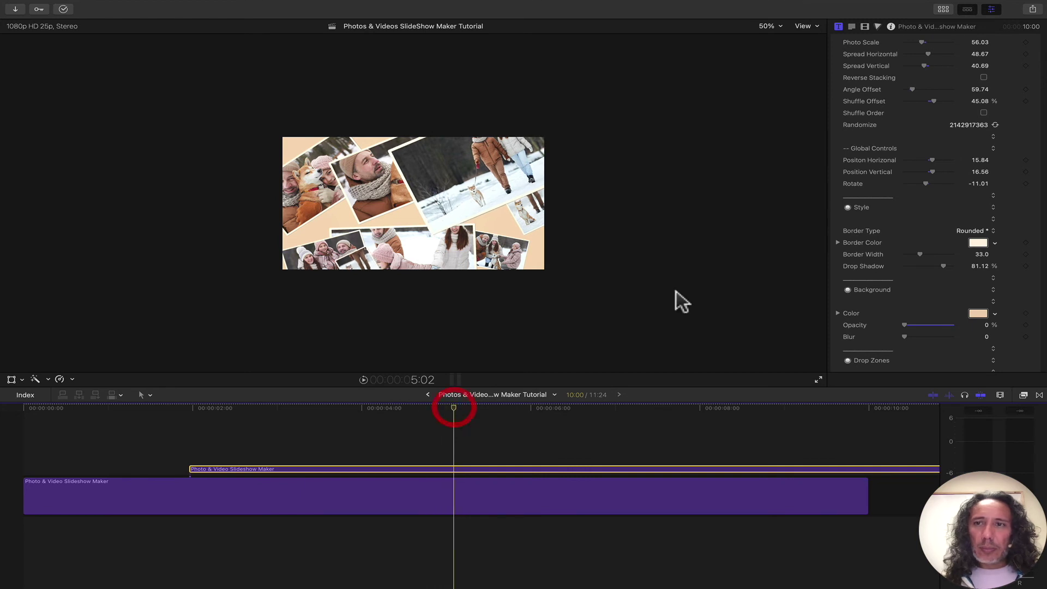
- Raise Animation Speed to 65.45 and Grouping to 19.24, then scrub back to preview
{"action": "scroll", "coordinate": [884, 202], "scroll_direction": "up", "scroll_amount": 5}
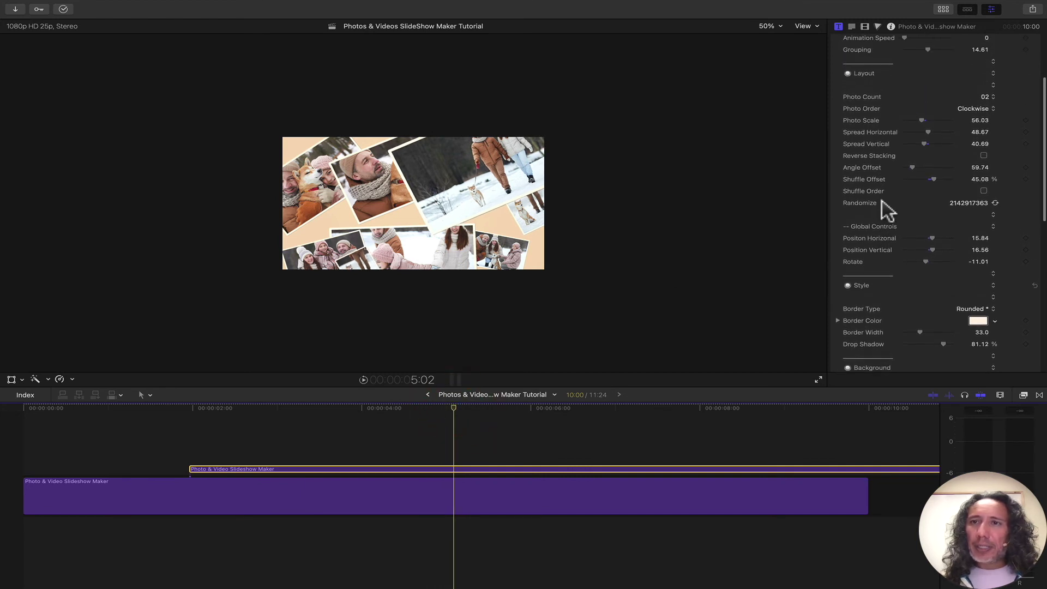
{"action": "scroll", "coordinate": [882, 206], "scroll_direction": "up", "scroll_amount": 6}
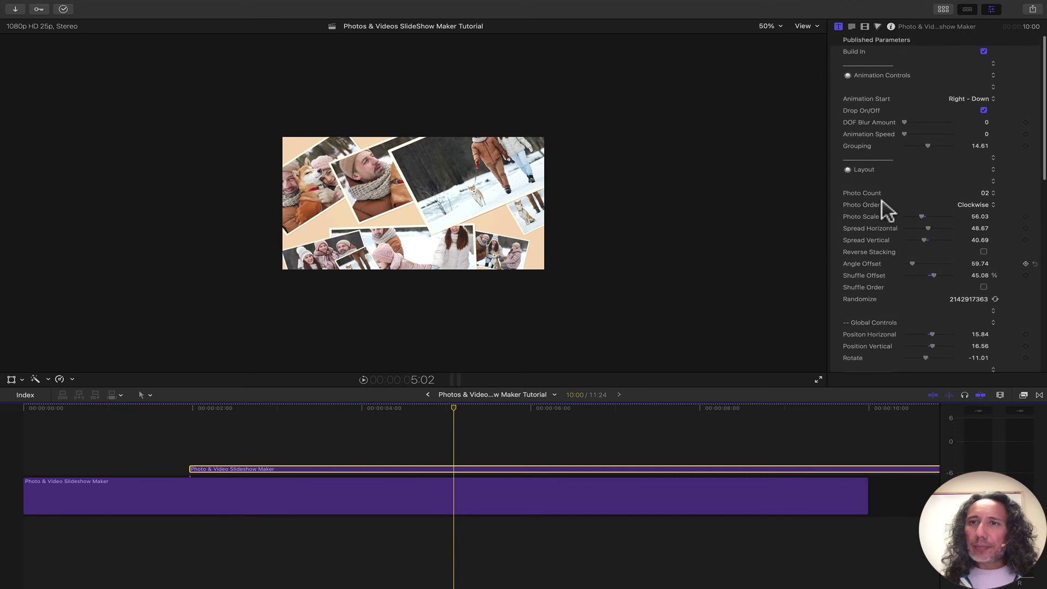
{"action": "left_click_drag", "start_coordinate": [912, 133], "coordinate": [935, 133]}
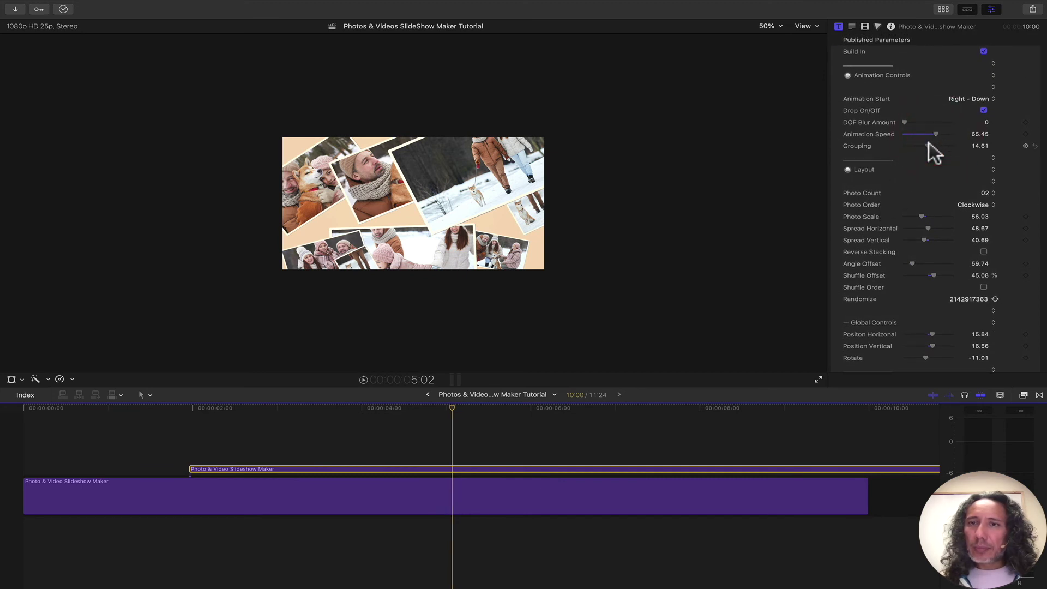
{"action": "left_click", "coordinate": [934, 145]}
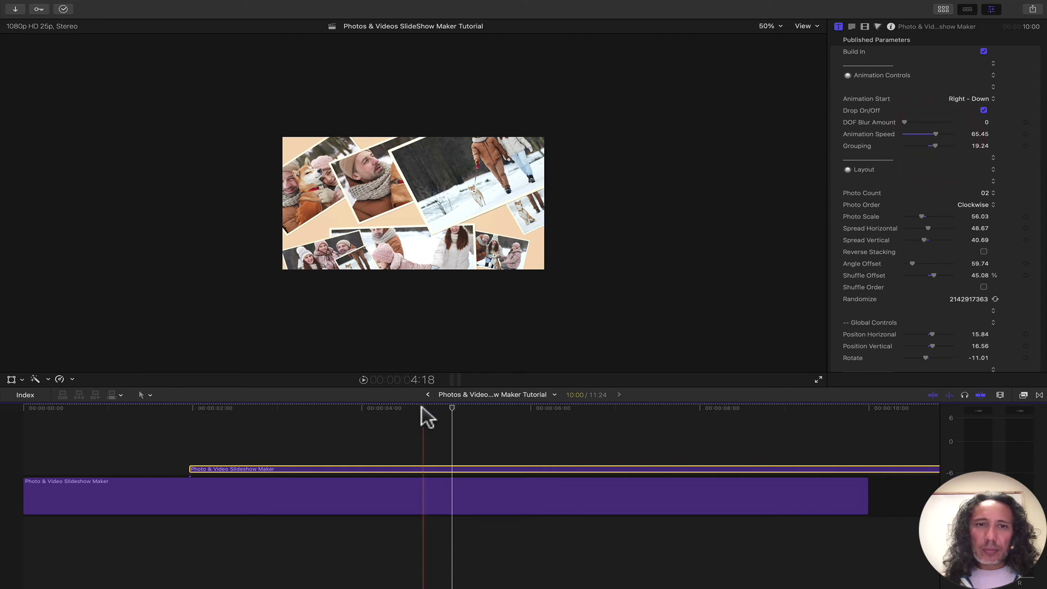
{"action": "left_click_drag", "start_coordinate": [420, 408], "coordinate": [359, 409]}
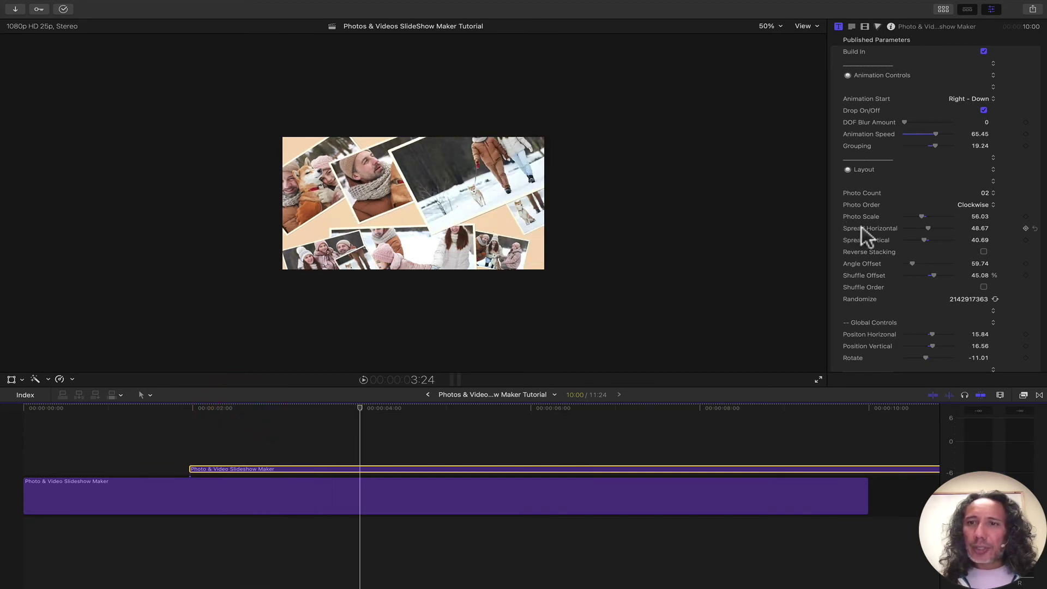
- Raise the Background Blur to about 145
{"action": "scroll", "coordinate": [875, 245], "scroll_direction": "down", "scroll_amount": 10}
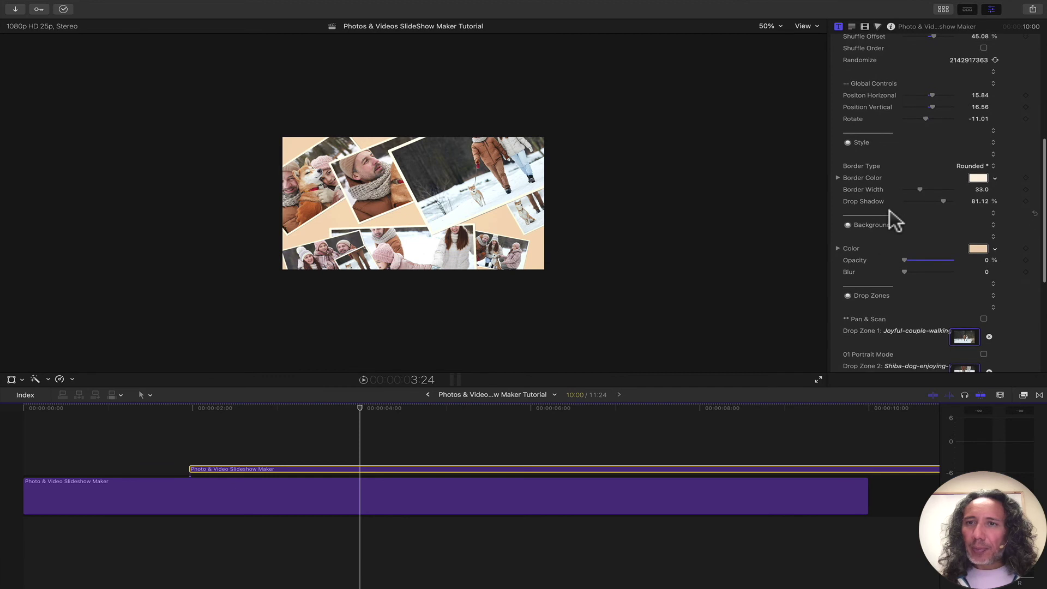
{"action": "left_click_drag", "start_coordinate": [904, 271], "coordinate": [937, 271]}
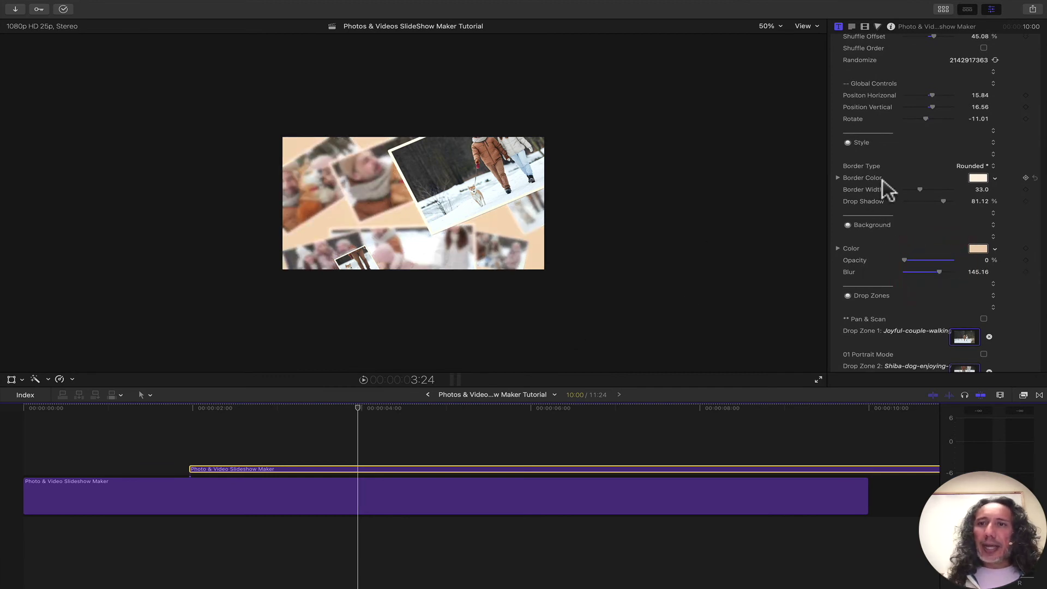
{"action": "scroll", "coordinate": [882, 180], "scroll_direction": "up", "scroll_amount": 1}
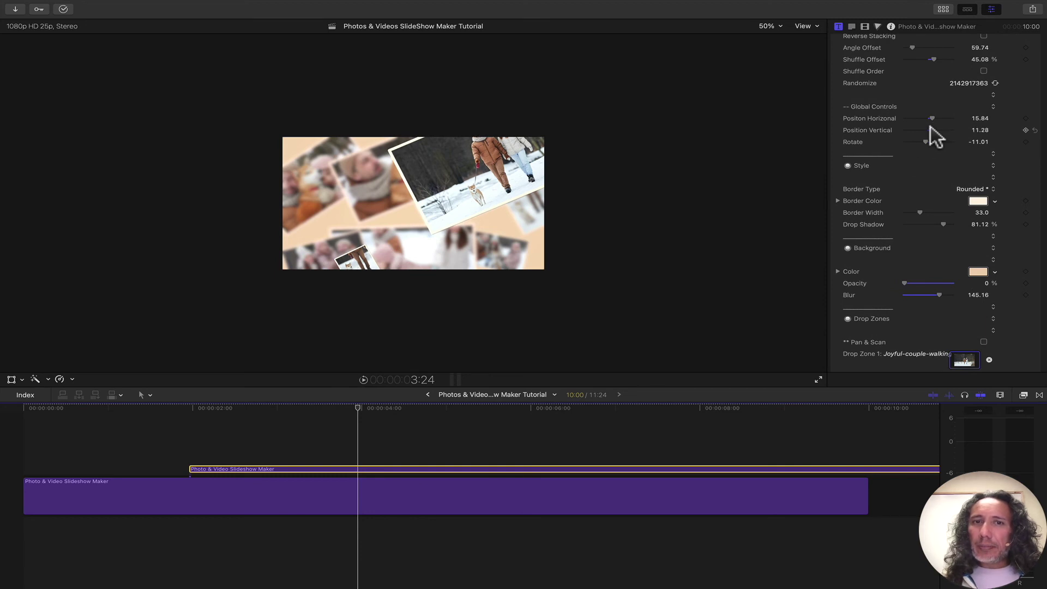
{"action": "left_click_drag", "start_coordinate": [934, 133], "coordinate": [916, 130]}
- Tighten Spread Horizontal to 30.06 and move the featured photo left to Position Horizontal -13.75
{"action": "scroll", "coordinate": [908, 131], "scroll_direction": "up", "scroll_amount": 3}
{"action": "scroll", "coordinate": [911, 132], "scroll_direction": "up", "scroll_amount": 1}
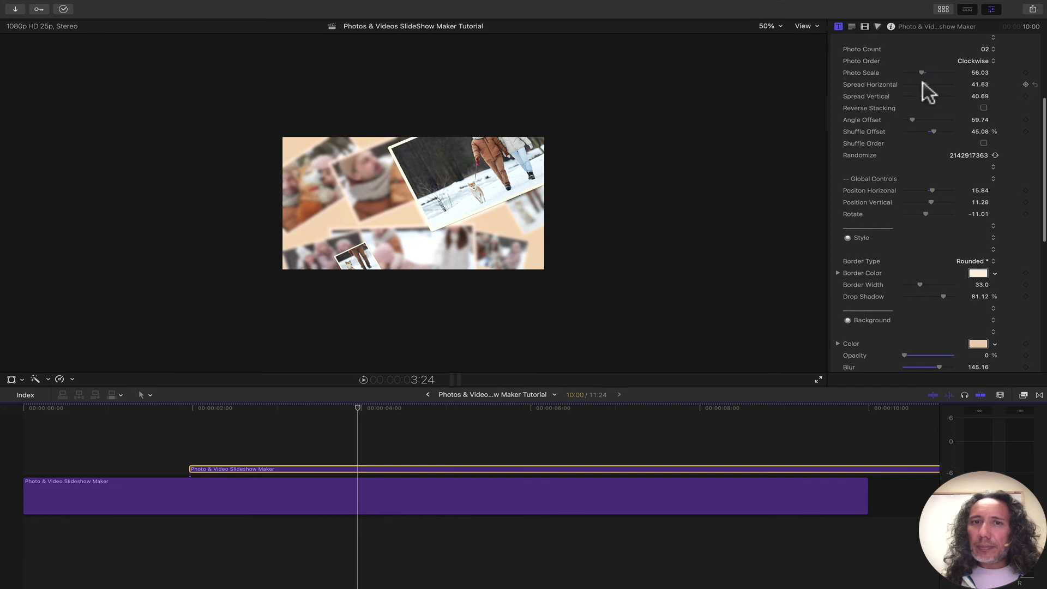
{"action": "mouse_move", "coordinate": [924, 83]}
{"action": "left_mouse_down"}
{"action": "mouse_move", "coordinate": [911, 103]}
{"action": "mouse_move", "coordinate": [918, 84]}
{"action": "left_mouse_up"}
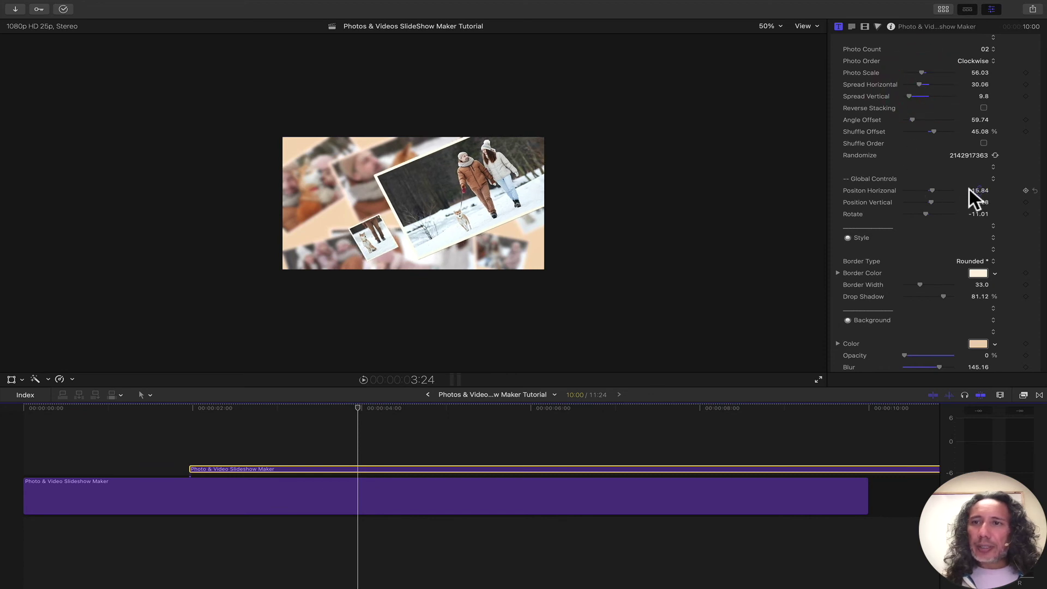
{"action": "left_click_drag", "start_coordinate": [930, 189], "coordinate": [924, 188]}
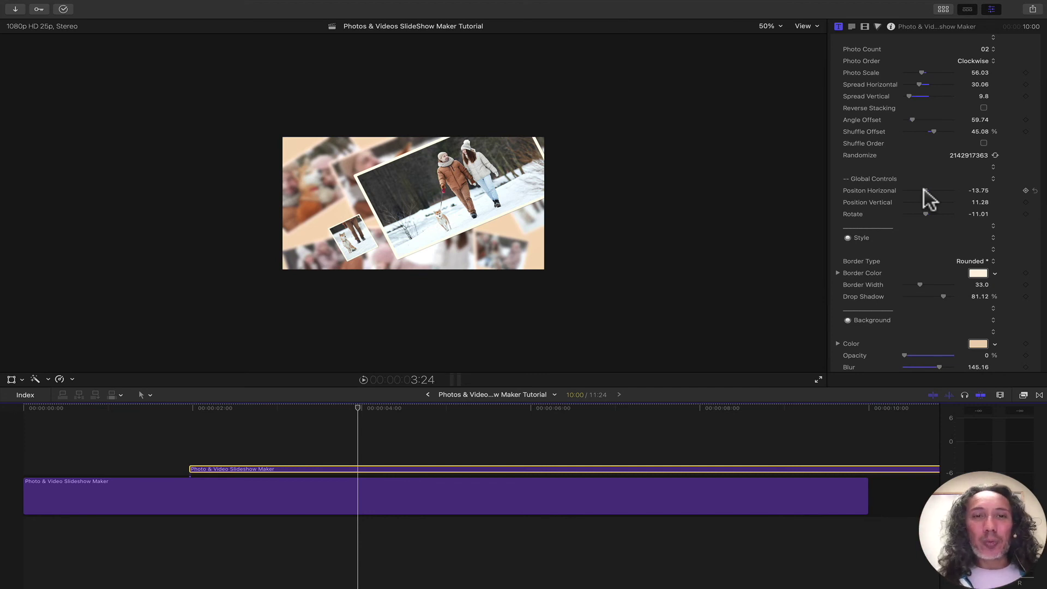
{"action": "scroll", "coordinate": [719, 211], "scroll_direction": "up", "scroll_amount": 5}
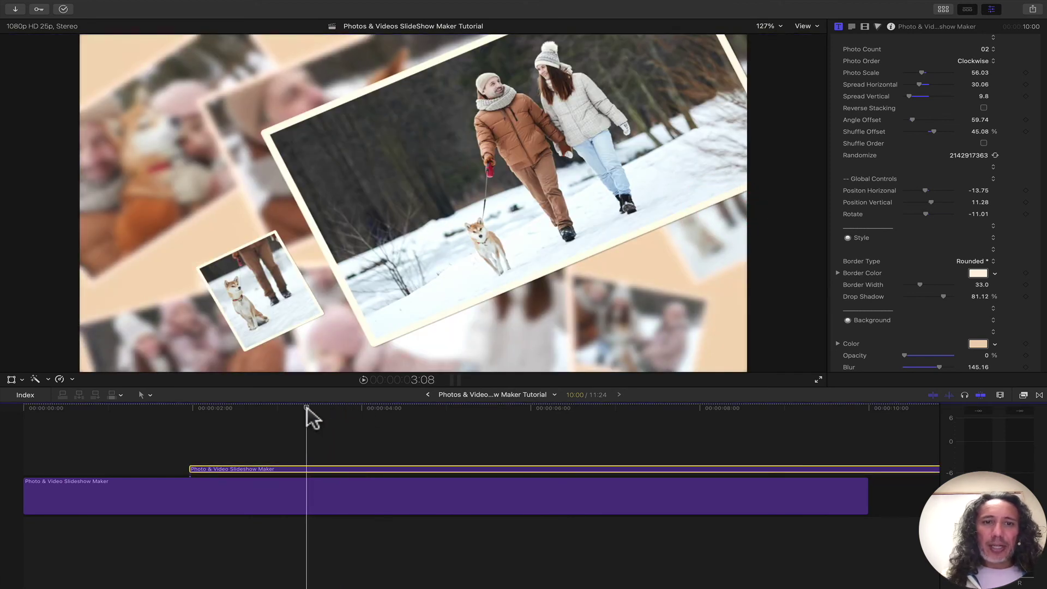
- Search the effects for 'photo' and drop the slideshow maker's template onto the upper connected clip
{"action": "left_click", "coordinate": [330, 409]}
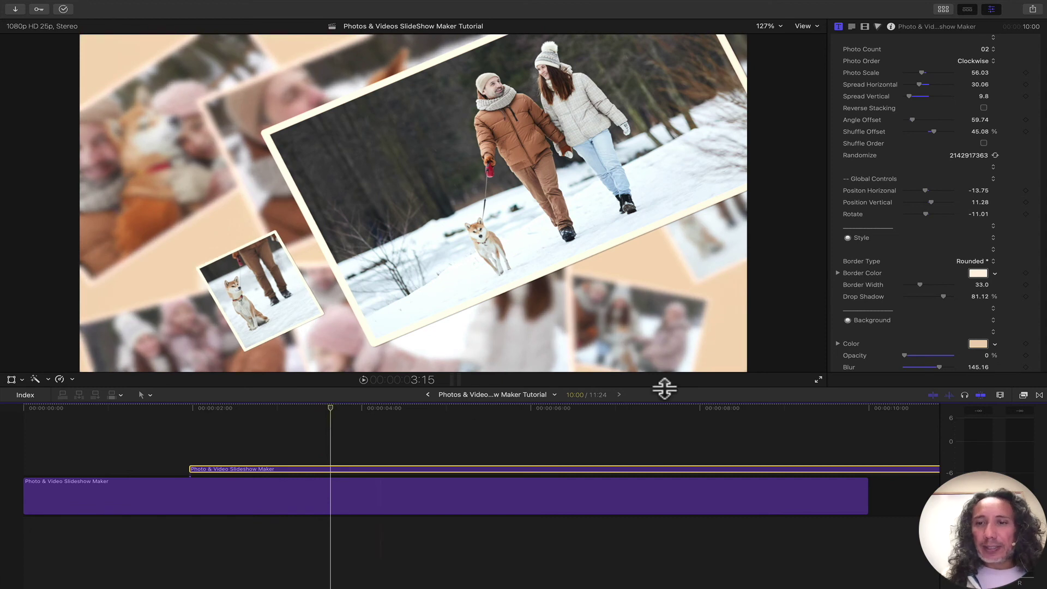
{"action": "left_click", "coordinate": [1023, 396]}
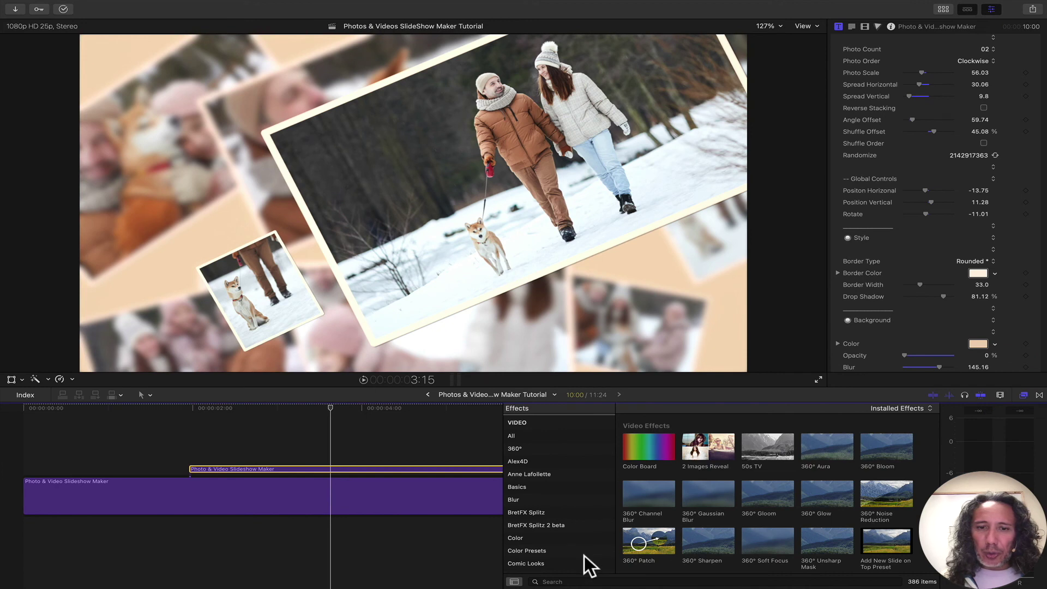
{"action": "left_click", "coordinate": [545, 581]}
{"action": "type", "text": "photo"}
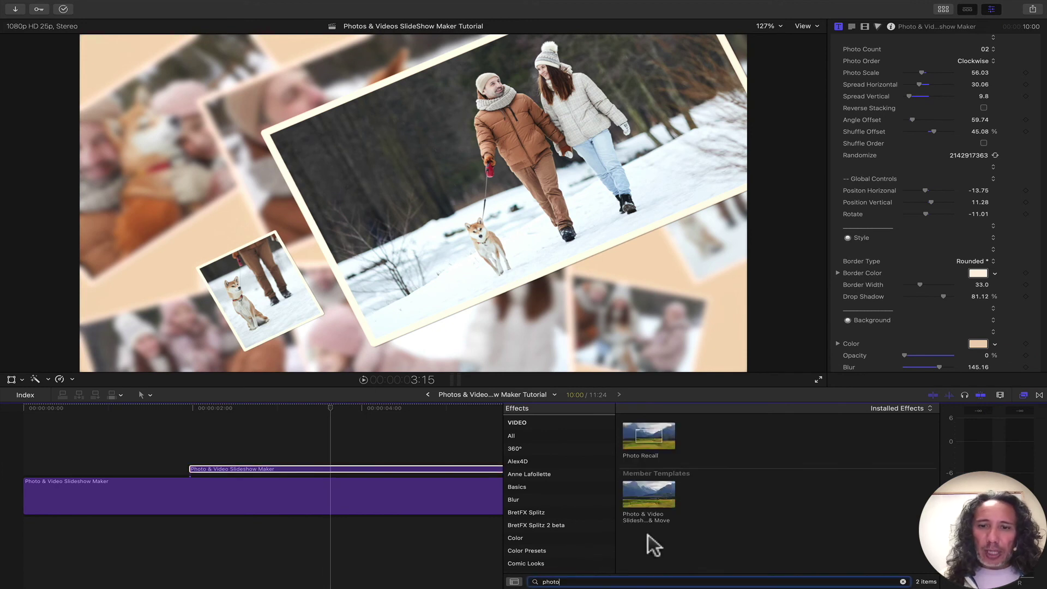
{"action": "left_click", "coordinate": [655, 498]}
{"action": "left_click_drag", "start_coordinate": [676, 498], "coordinate": [442, 467]}
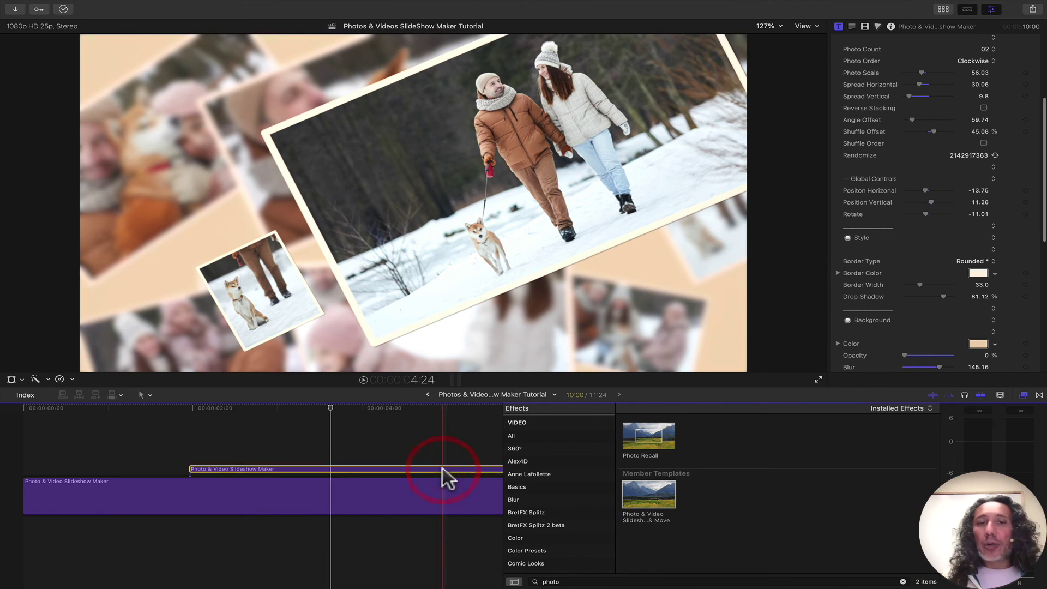
- Select the upper clip, close the effects browser and show its Photo Effects settings in the Video inspector
{"action": "left_click", "coordinate": [389, 419]}
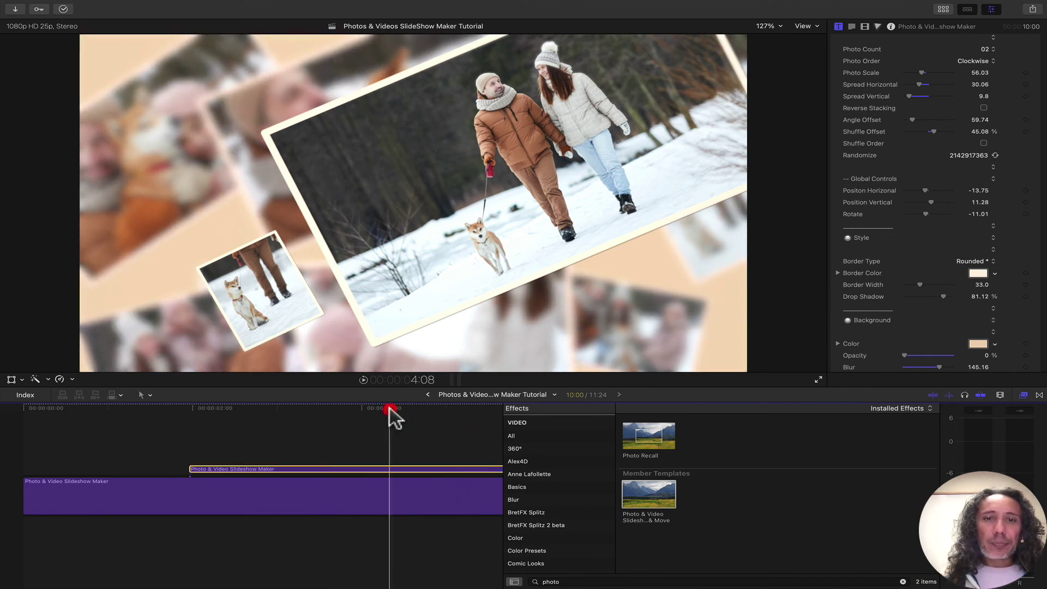
{"action": "left_click", "coordinate": [390, 466]}
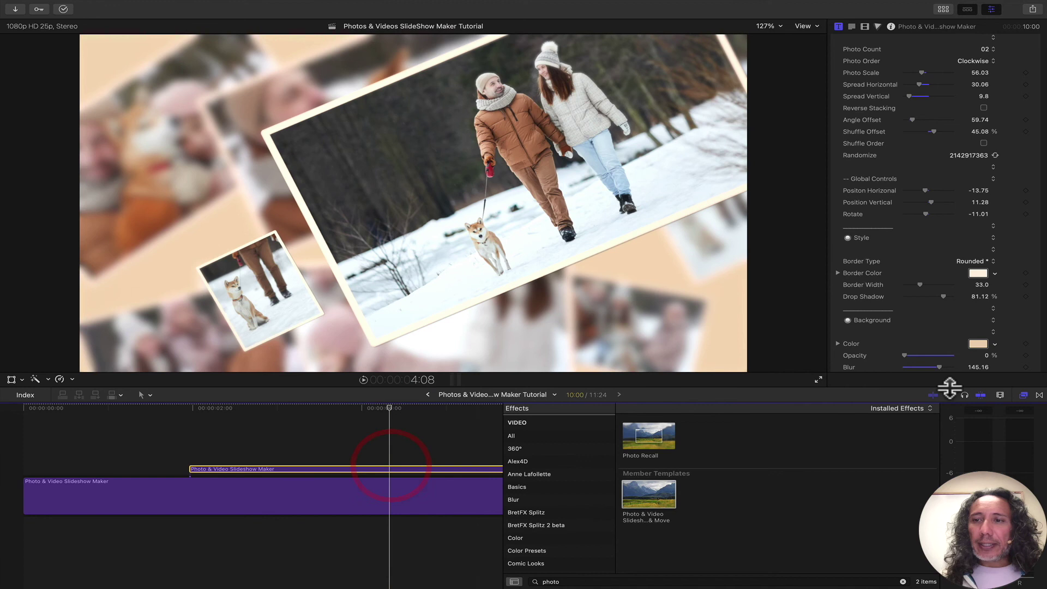
{"action": "left_click", "coordinate": [1024, 396]}
{"action": "left_click", "coordinate": [865, 28]}
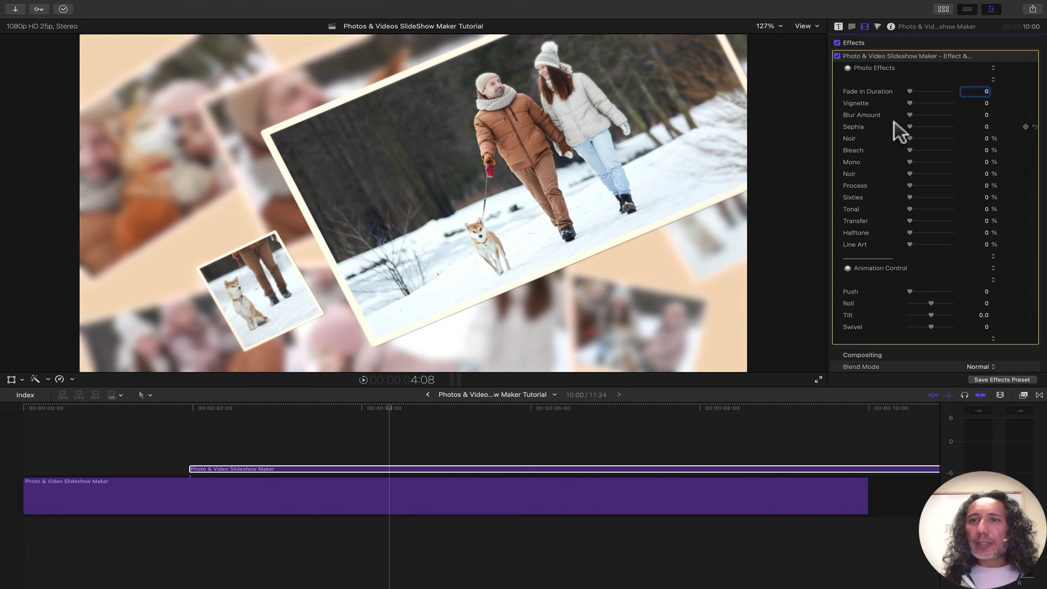
- Give the top layer Vignette 0.58, Noir 41.26%, Bleach 43.96% and Mono 100%
{"action": "left_click_drag", "start_coordinate": [913, 102], "coordinate": [933, 103]}
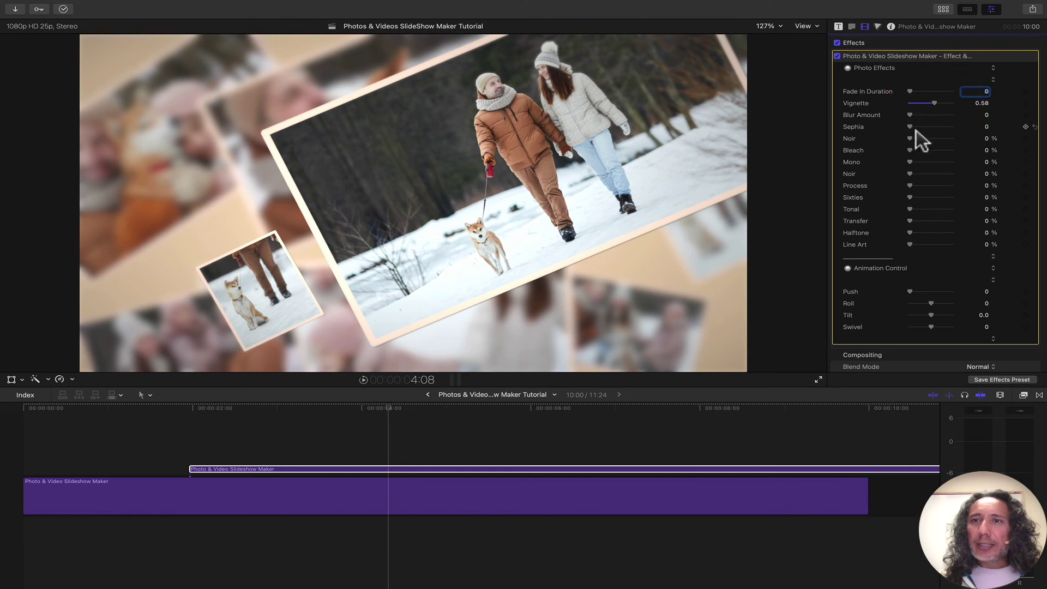
{"action": "left_click_drag", "start_coordinate": [916, 140], "coordinate": [952, 162]}
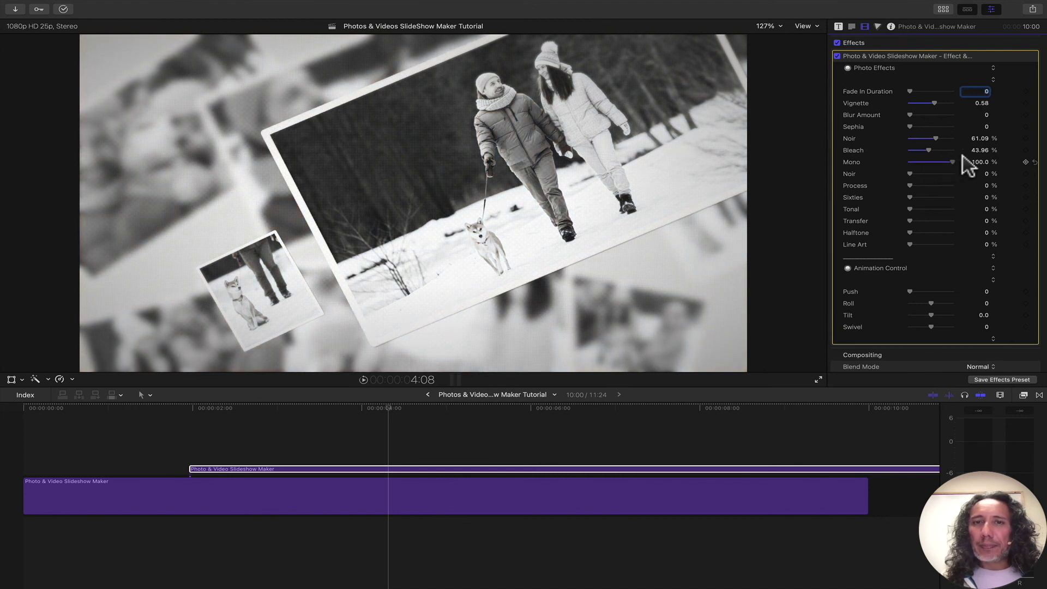
{"action": "left_click_drag", "start_coordinate": [936, 138], "coordinate": [983, 133]}
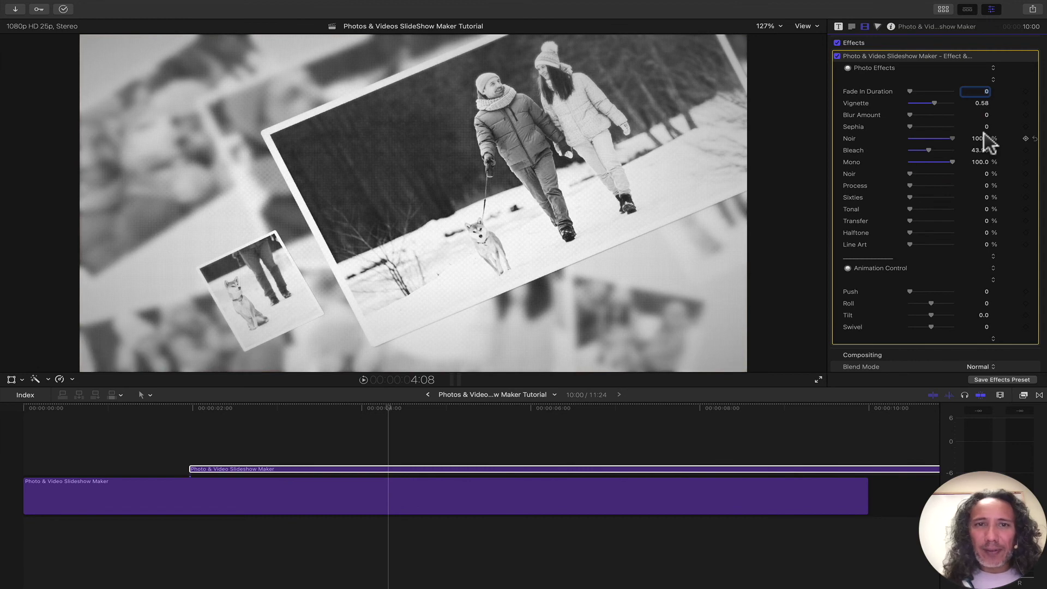
{"action": "left_click_drag", "start_coordinate": [931, 139], "coordinate": [925, 140]}
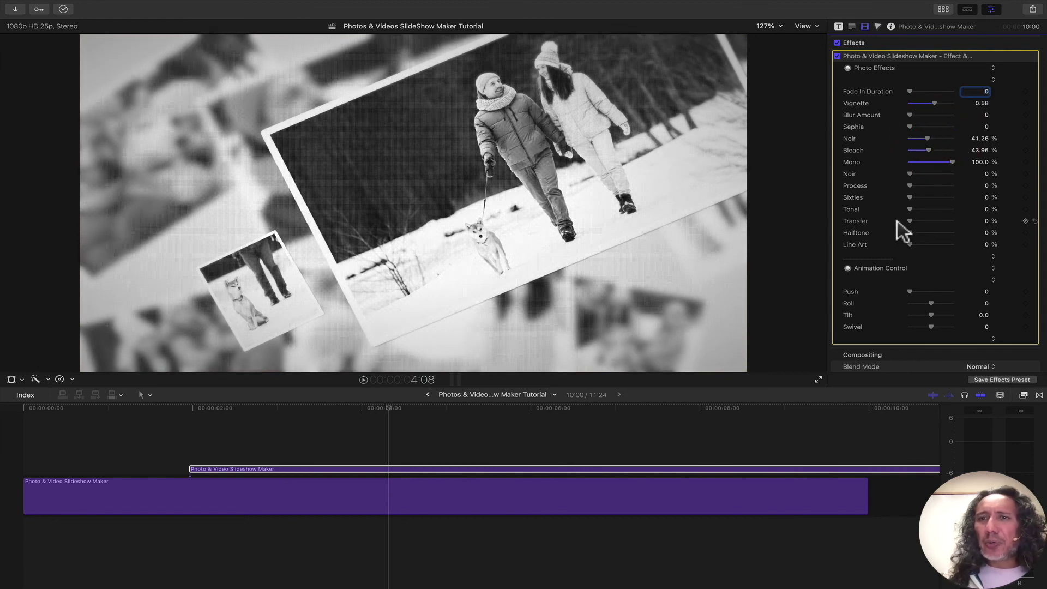
{"action": "scroll", "coordinate": [889, 229], "scroll_direction": "down", "scroll_amount": 3}
{"action": "scroll", "coordinate": [888, 192], "scroll_direction": "up", "scroll_amount": 2}
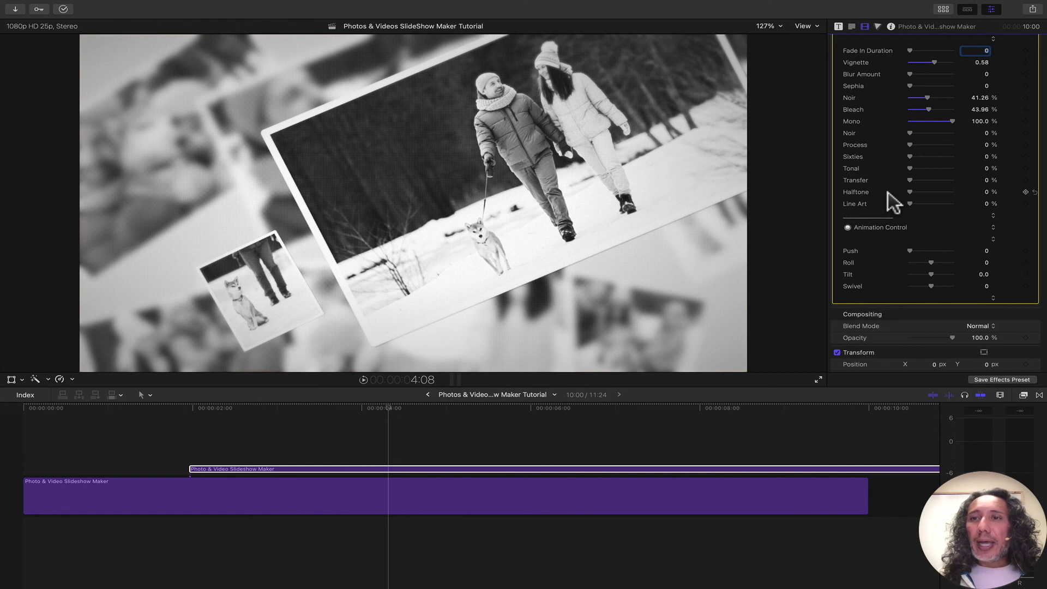
{"action": "scroll", "coordinate": [867, 202], "scroll_direction": "down", "scroll_amount": 4}
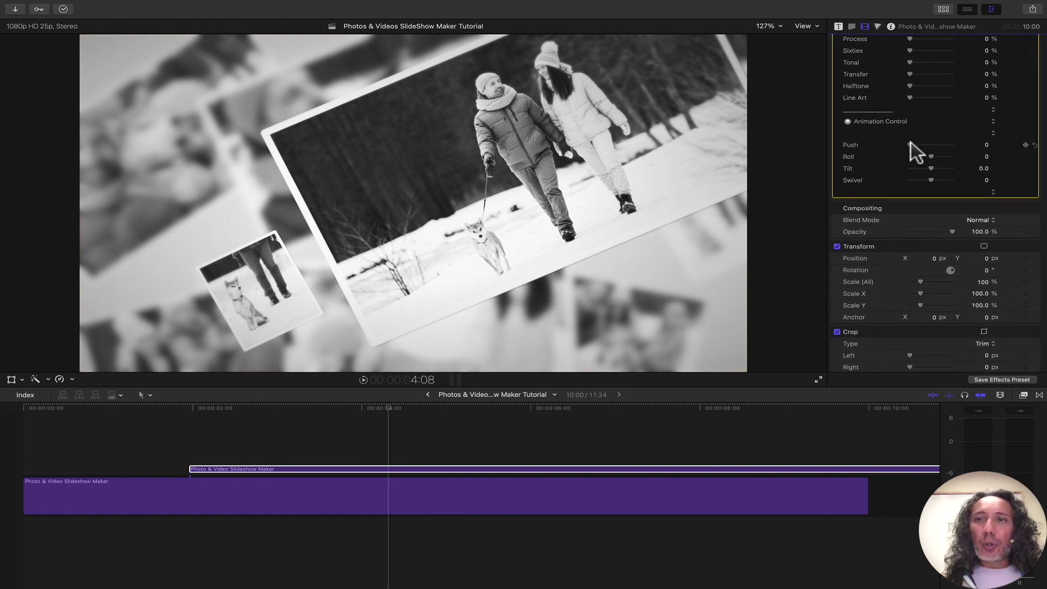
- Give the top slideshow layer Push 37.25, Roll 2.46, Tilt 4.51, Swivel -3.26, then preview the motion
{"action": "left_click_drag", "start_coordinate": [365, 404], "coordinate": [422, 403]}
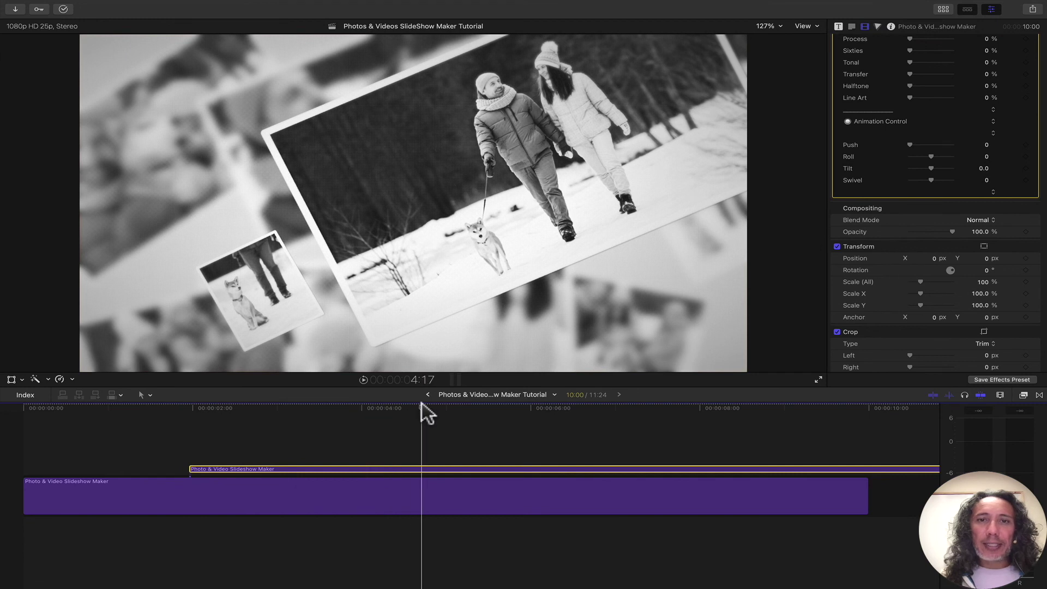
{"action": "left_click_drag", "start_coordinate": [914, 145], "coordinate": [926, 180]}
{"action": "left_click", "coordinate": [934, 167]}
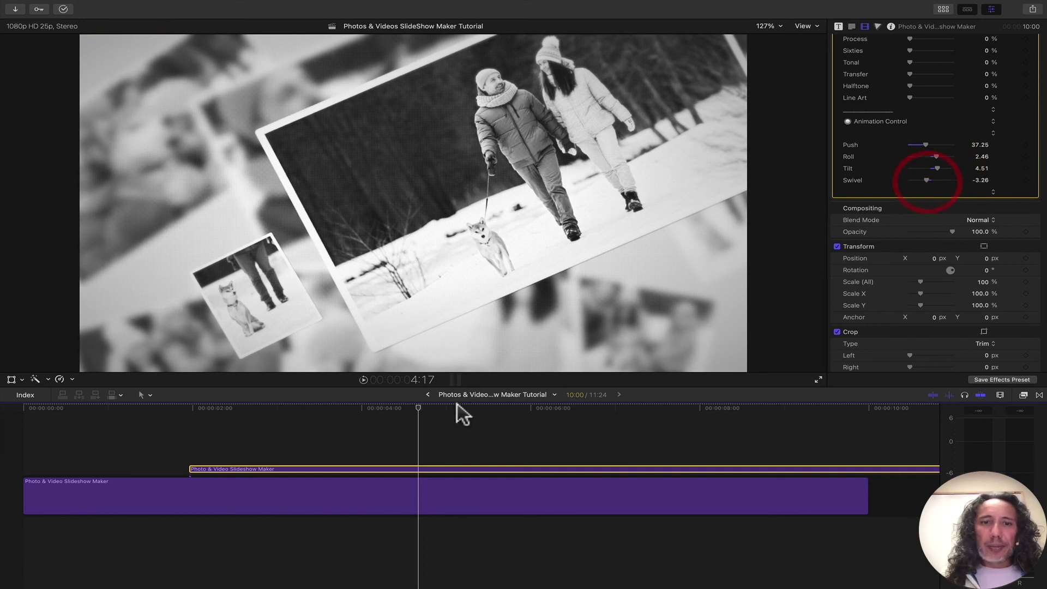
{"action": "left_click_drag", "start_coordinate": [417, 407], "coordinate": [625, 398]}
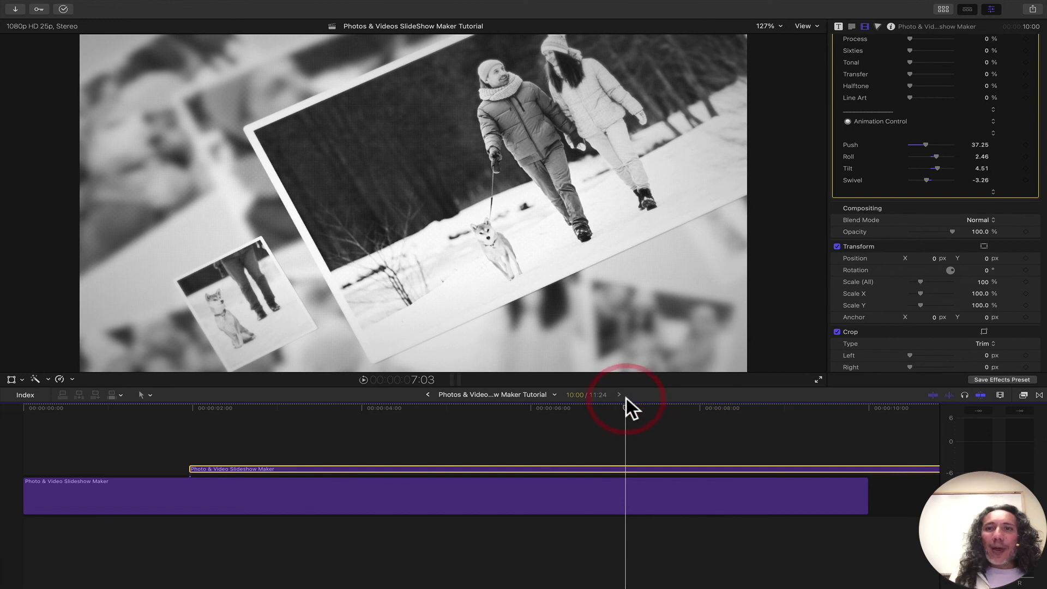